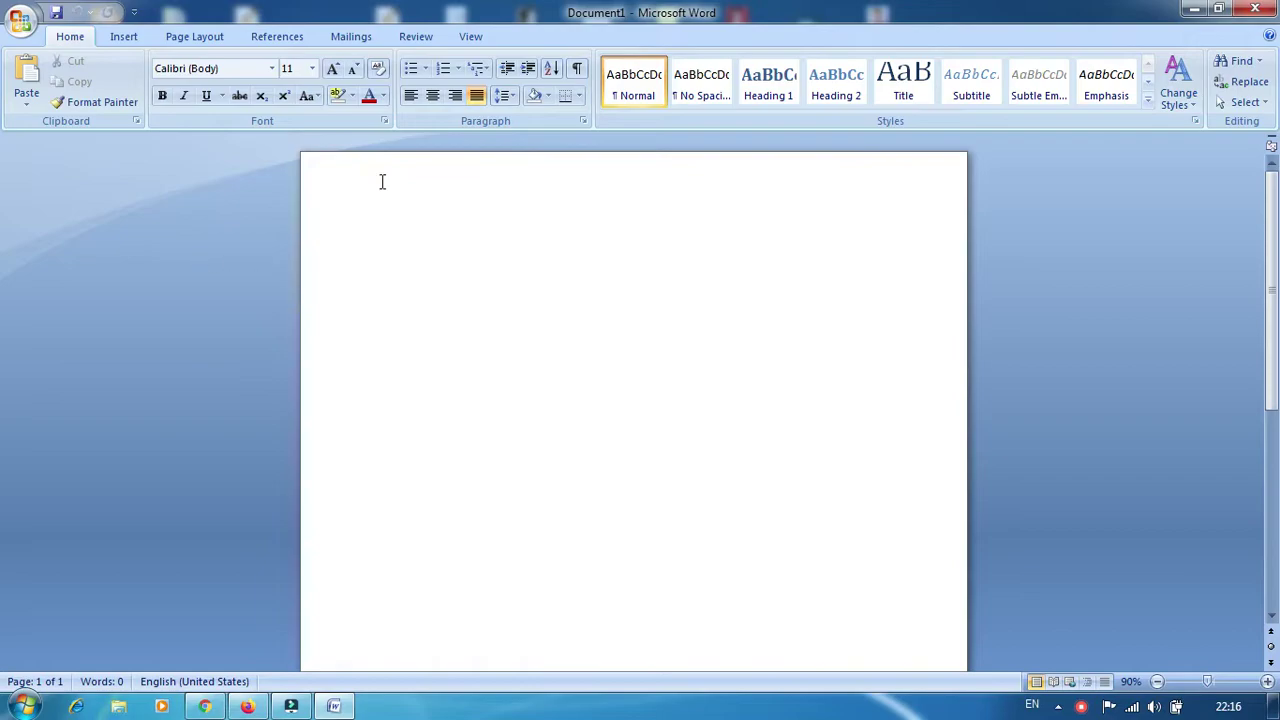
Generate three sample paragraphs with =rand() and select all the text
left_click(471, 38)
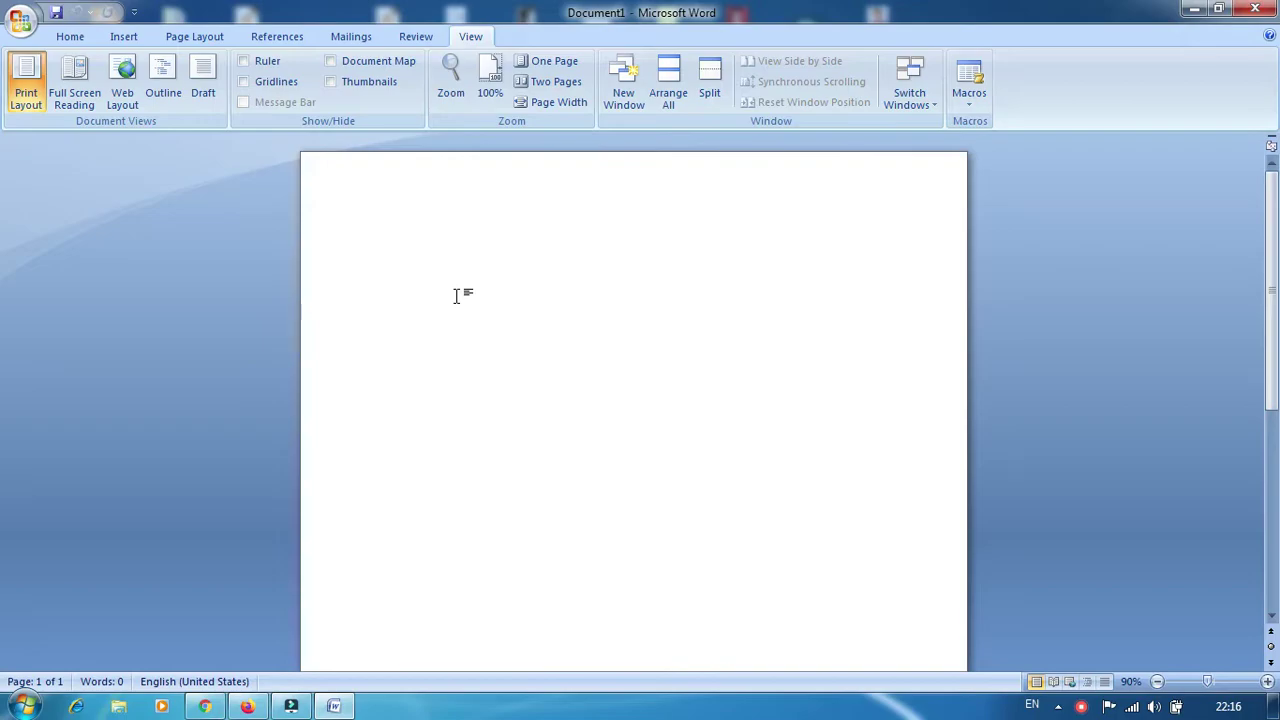
type("=rand")
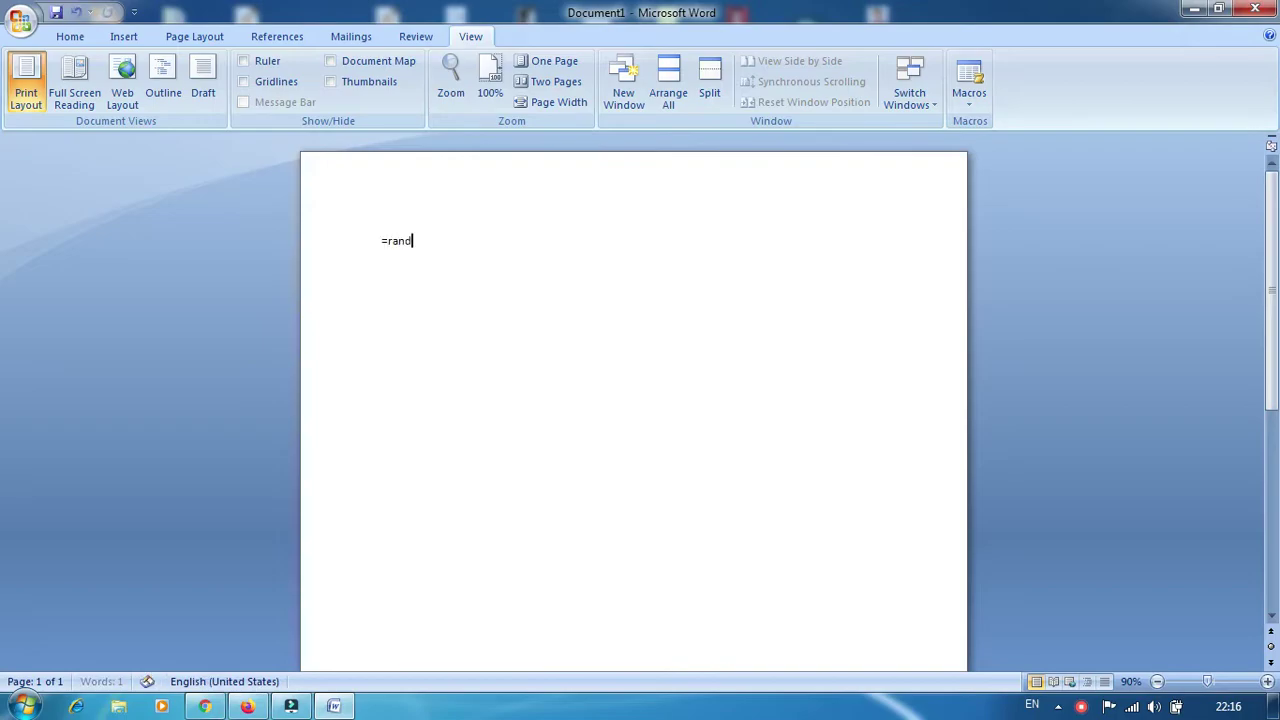
type("()")
key("Return")
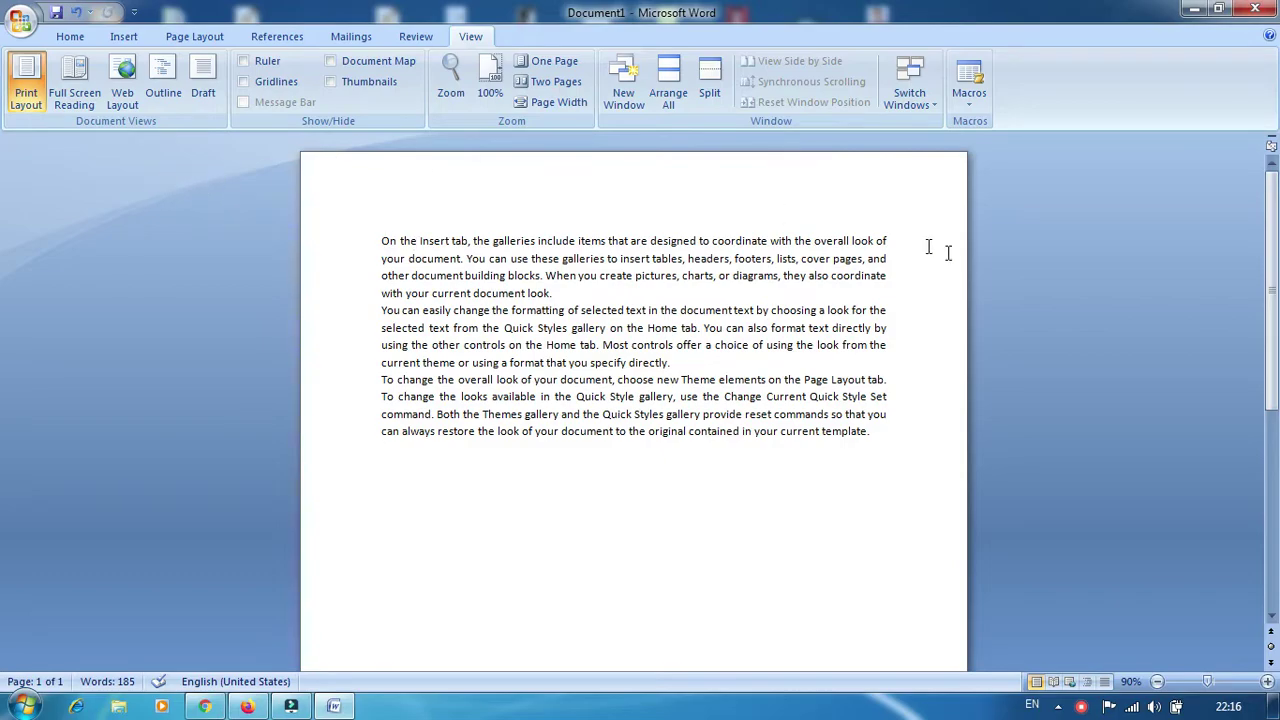
key("ctrl+a")
key("ctrl+c")
Paste two more copies of the sample paragraphs at the end of the text
left_click(446, 476)
key("ctrl+v")
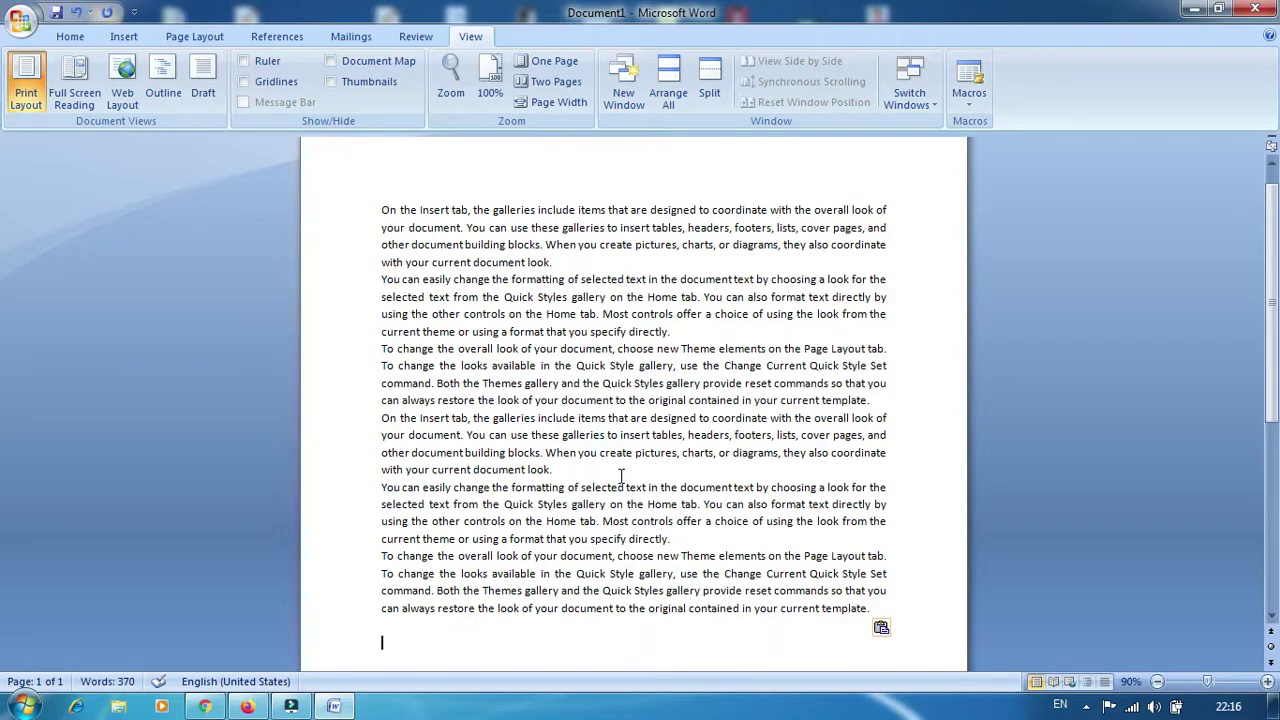
key("ctrl+v")
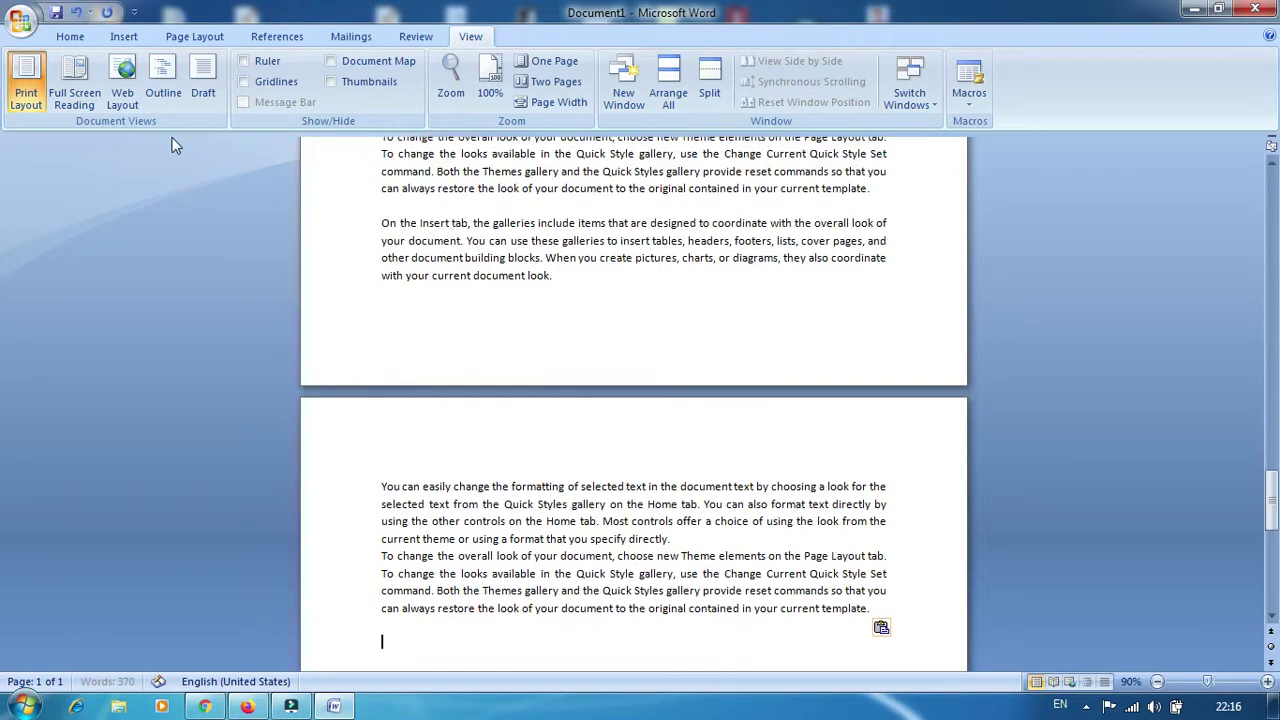
Enlarge all the text three sizes with Grow Font, to 16 pt
left_click(90, 36)
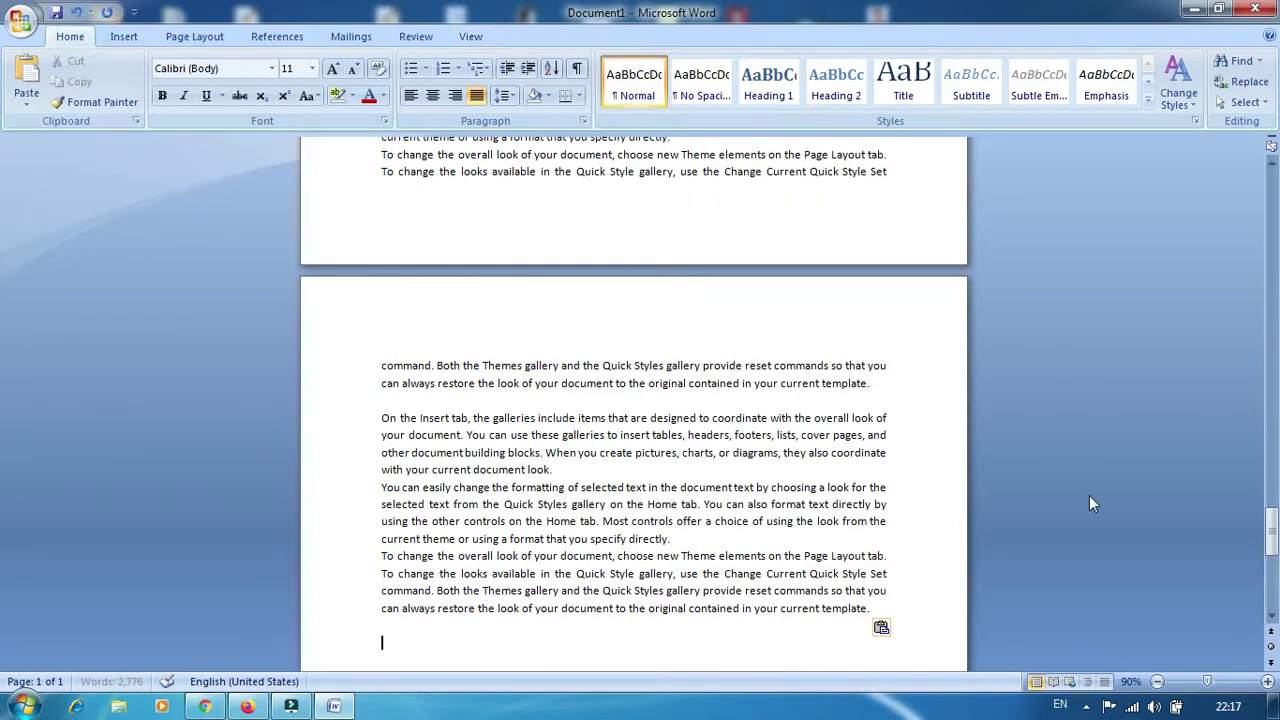
key("ctrl+a")
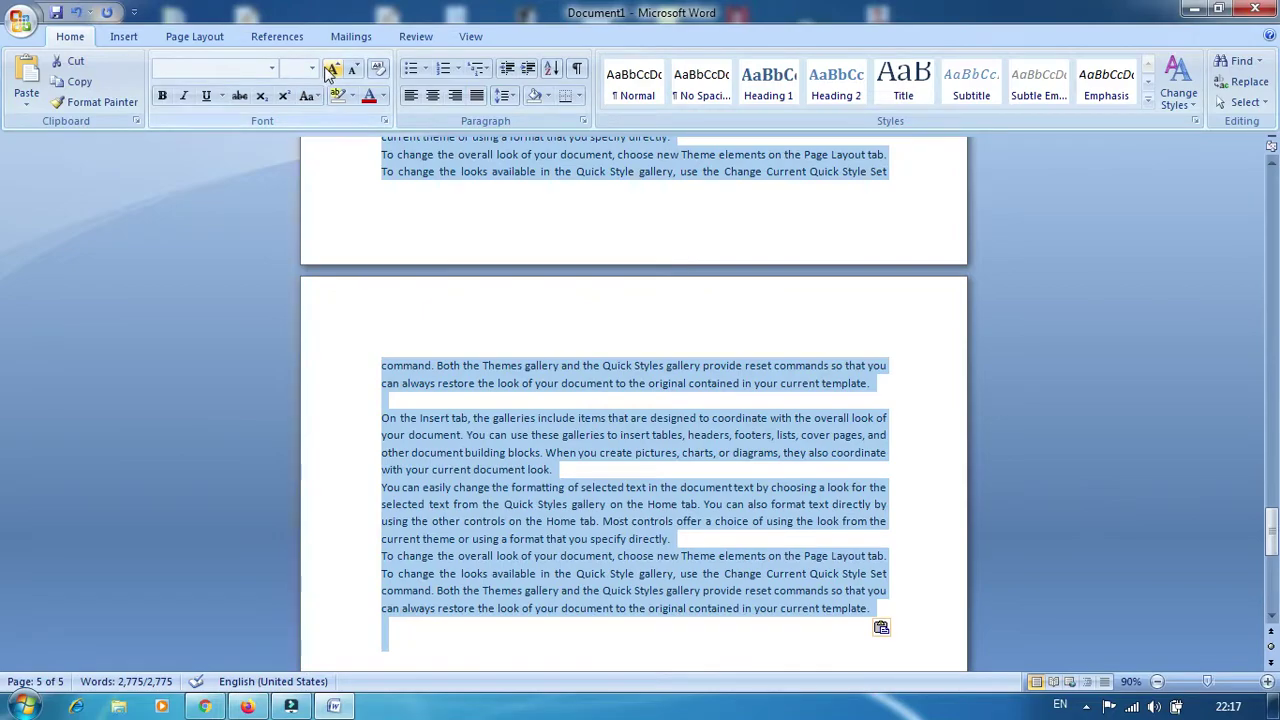
left_click(333, 68)
left_click(333, 68)
left_click(333, 68)
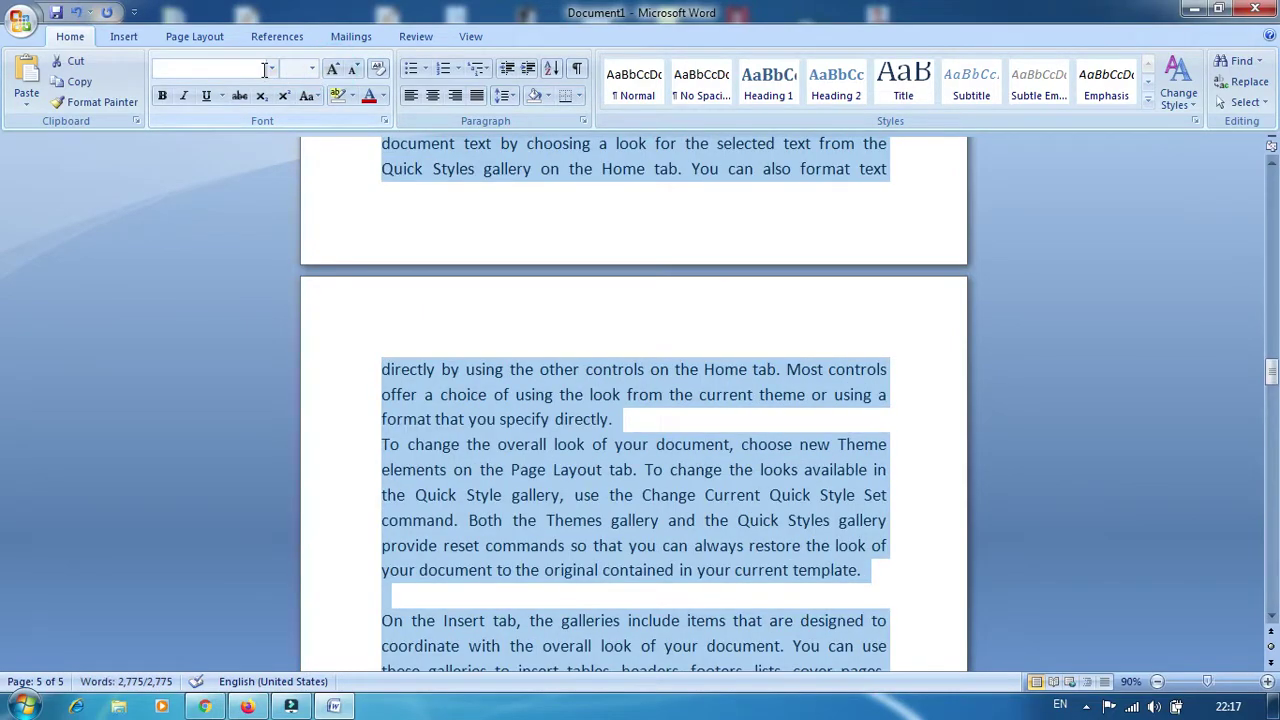
left_click(914, 441)
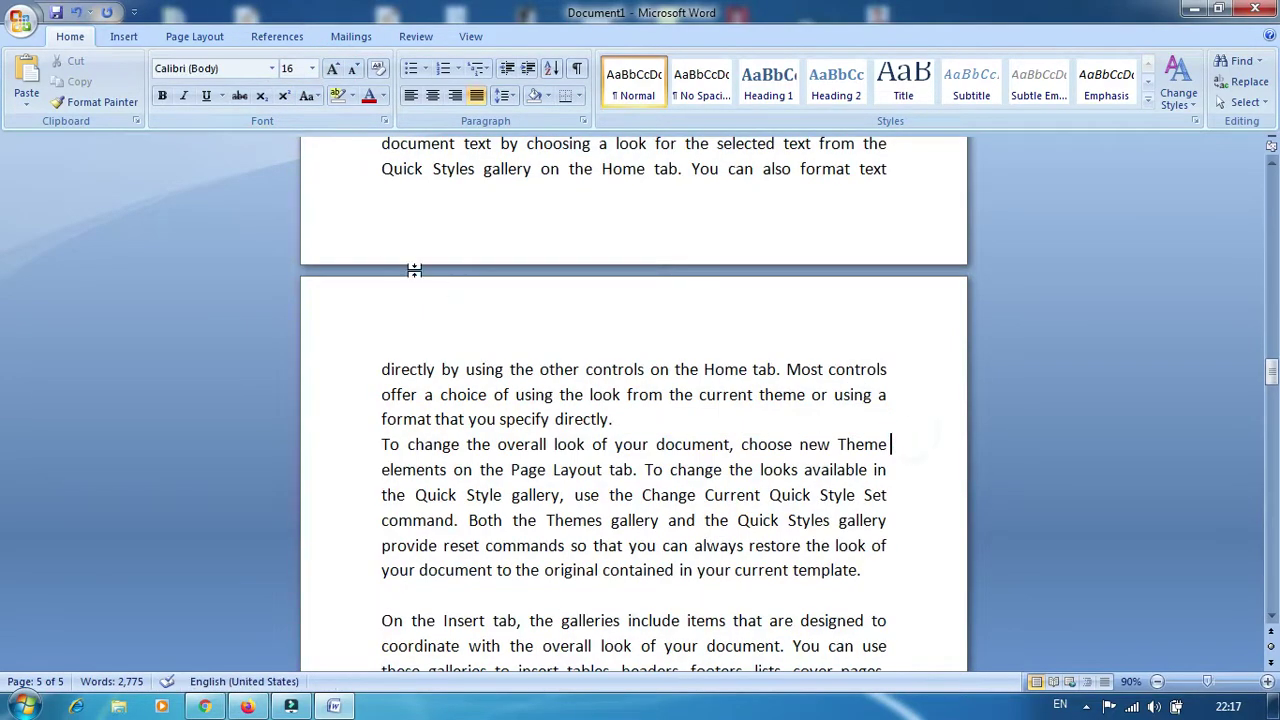
left_click(470, 37)
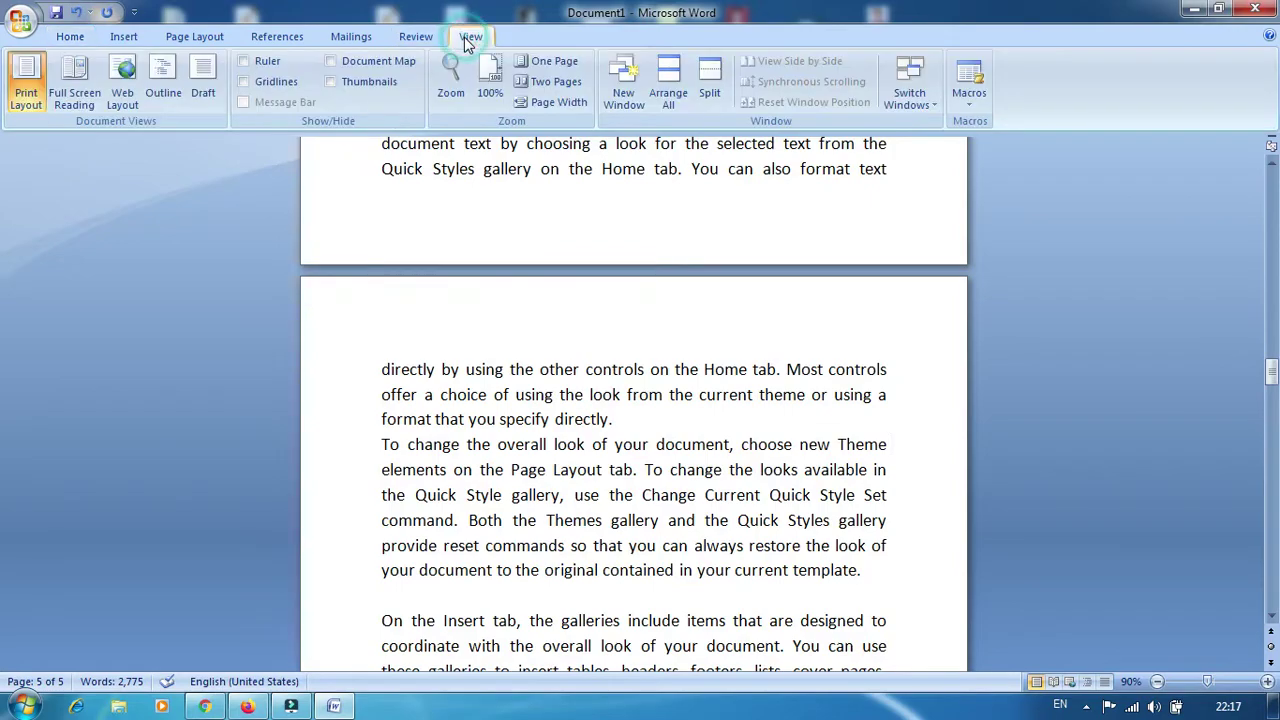
left_click(78, 84)
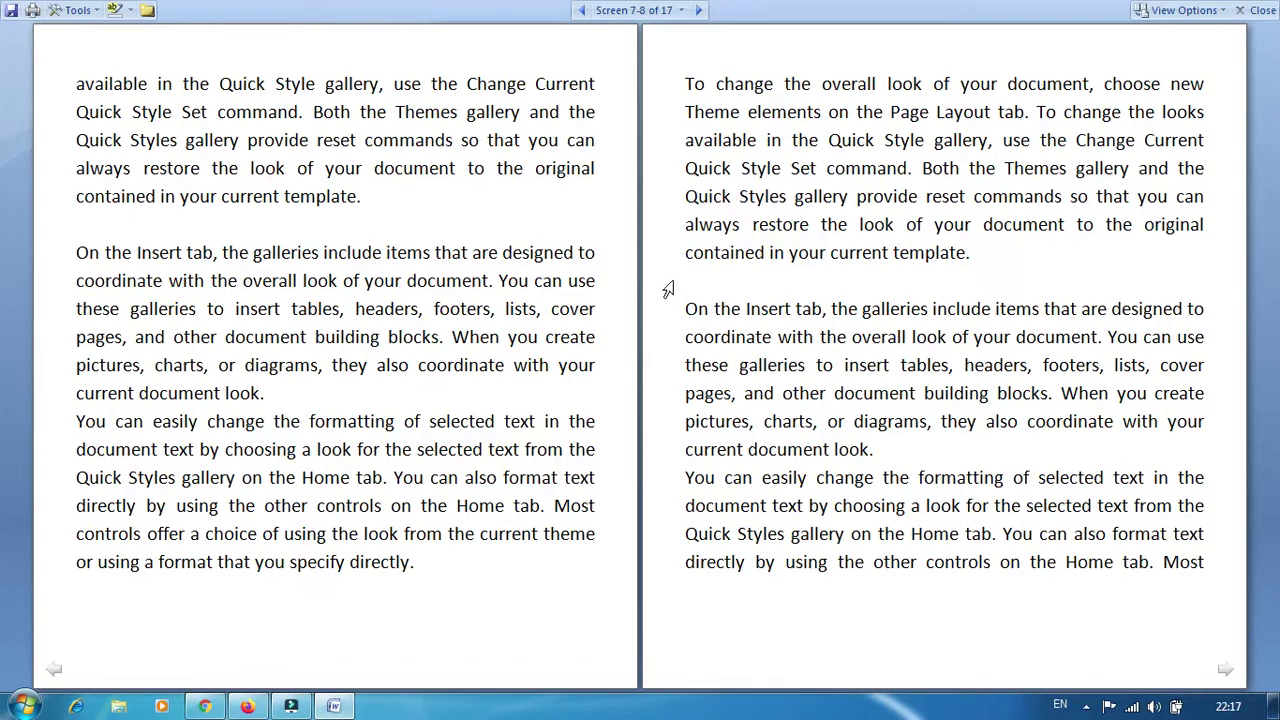
left_click(582, 10)
left_click(582, 10)
left_click(582, 10)
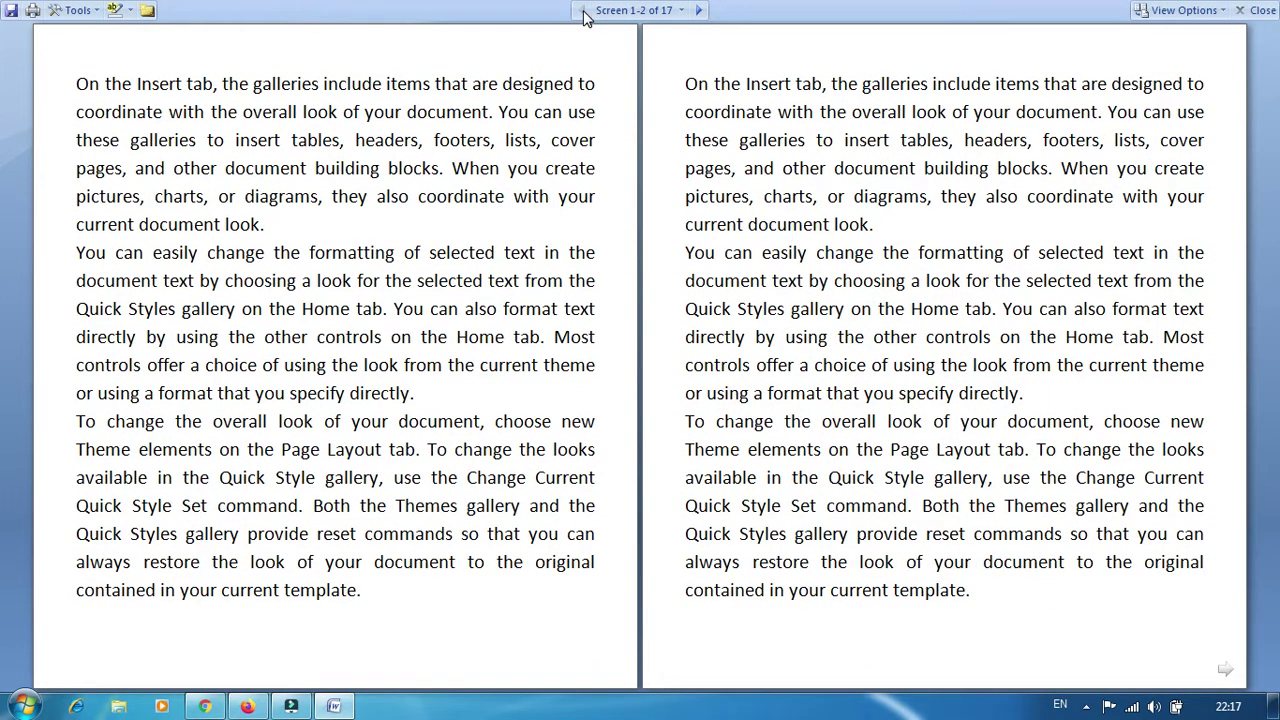
left_click(699, 11)
left_click(699, 11)
left_click(699, 12)
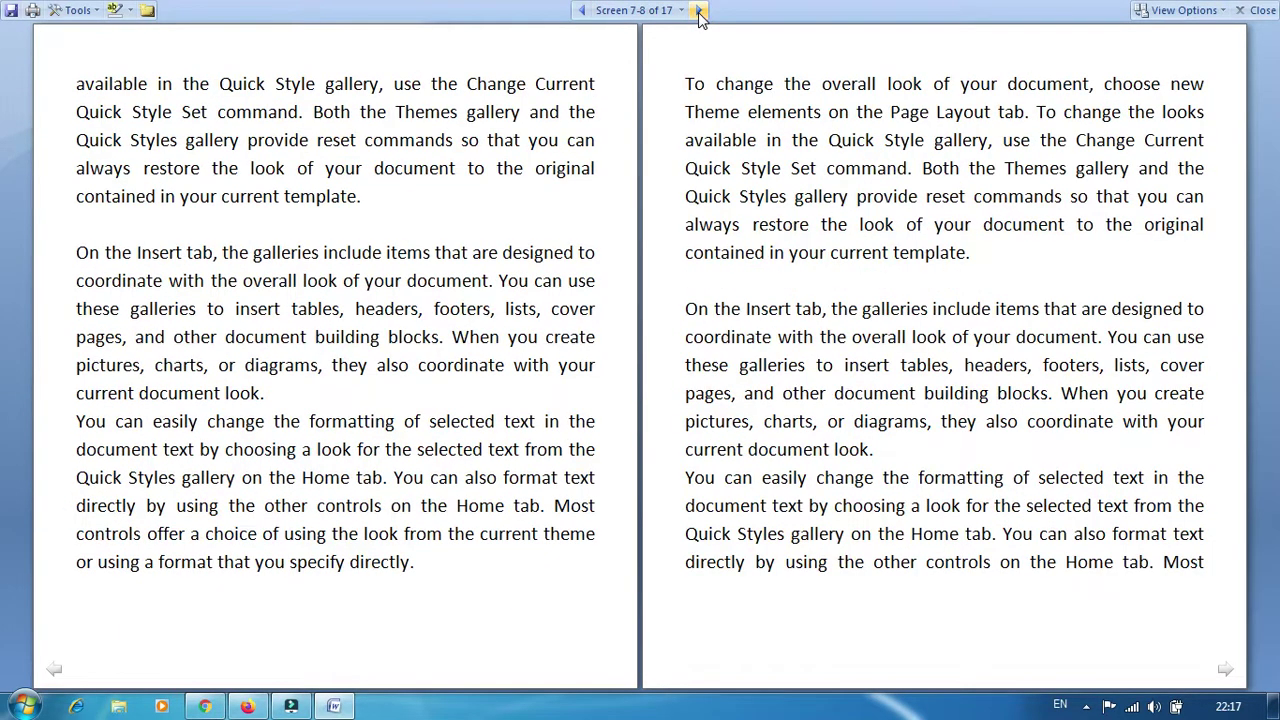
left_click(700, 12)
left_click(702, 12)
left_click(702, 12)
left_click(702, 12)
left_click(702, 12)
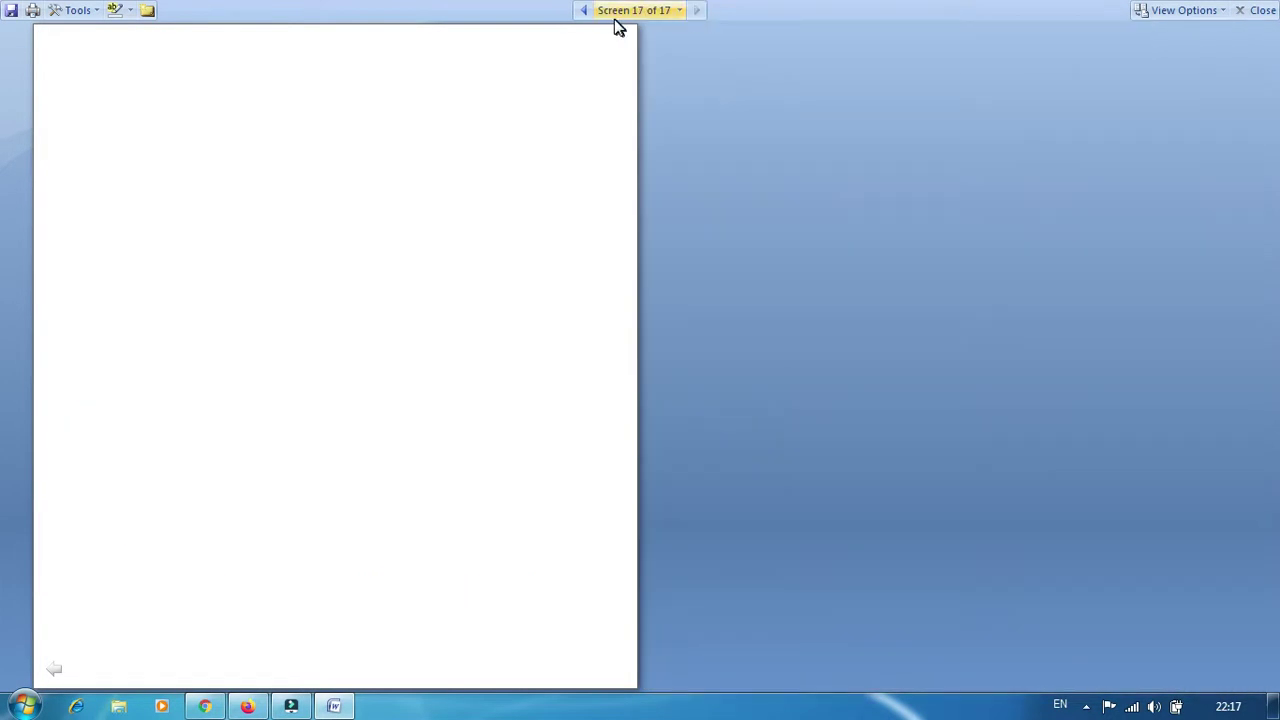
left_click(580, 11)
left_click(584, 14)
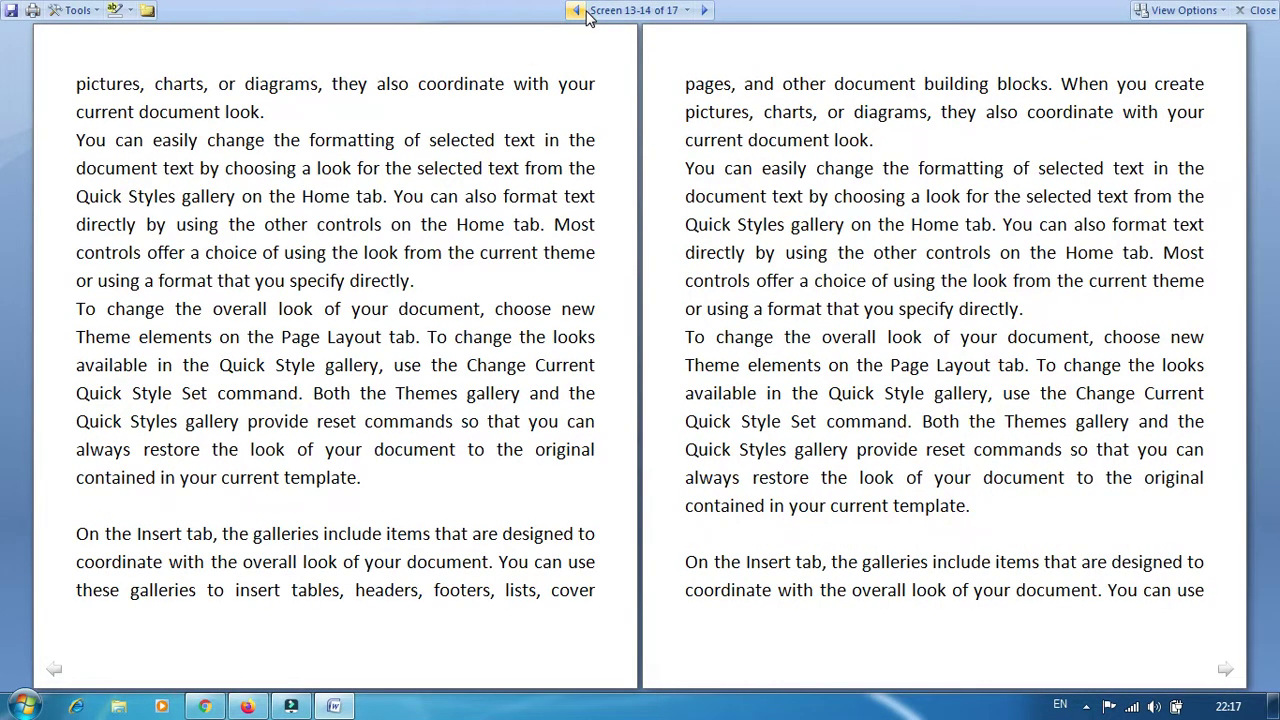
key("Escape")
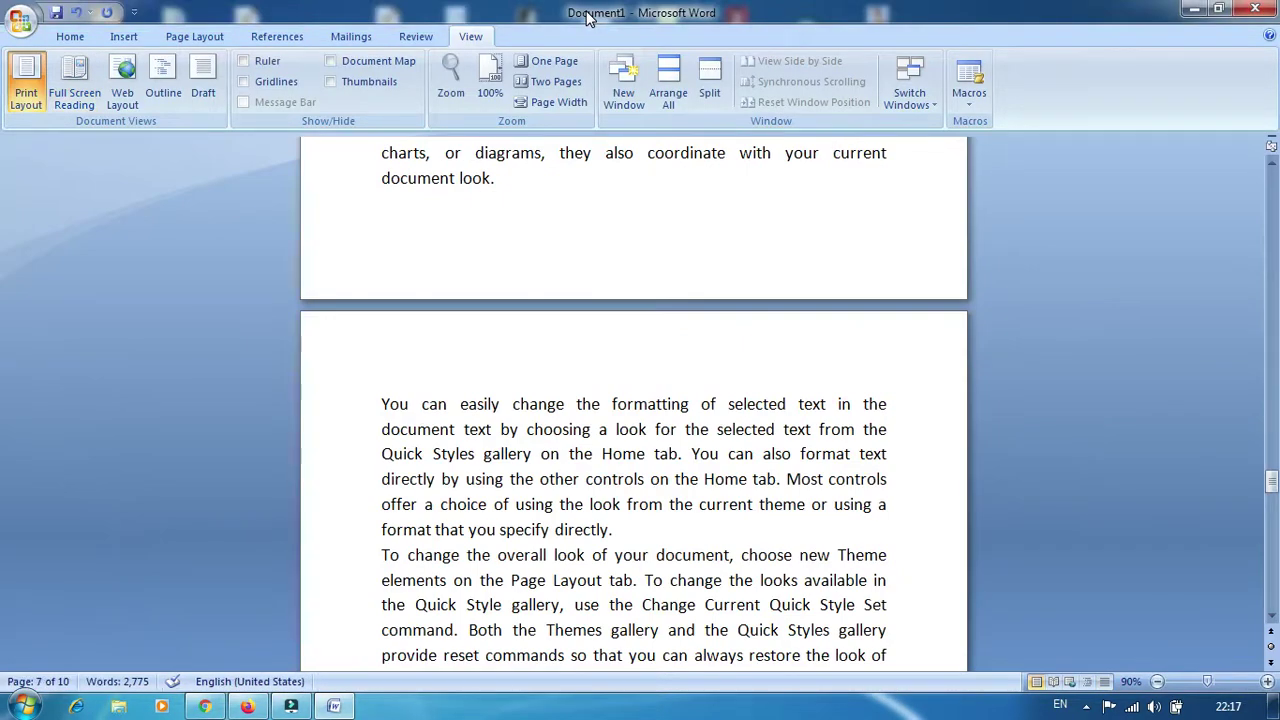
left_click(122, 85)
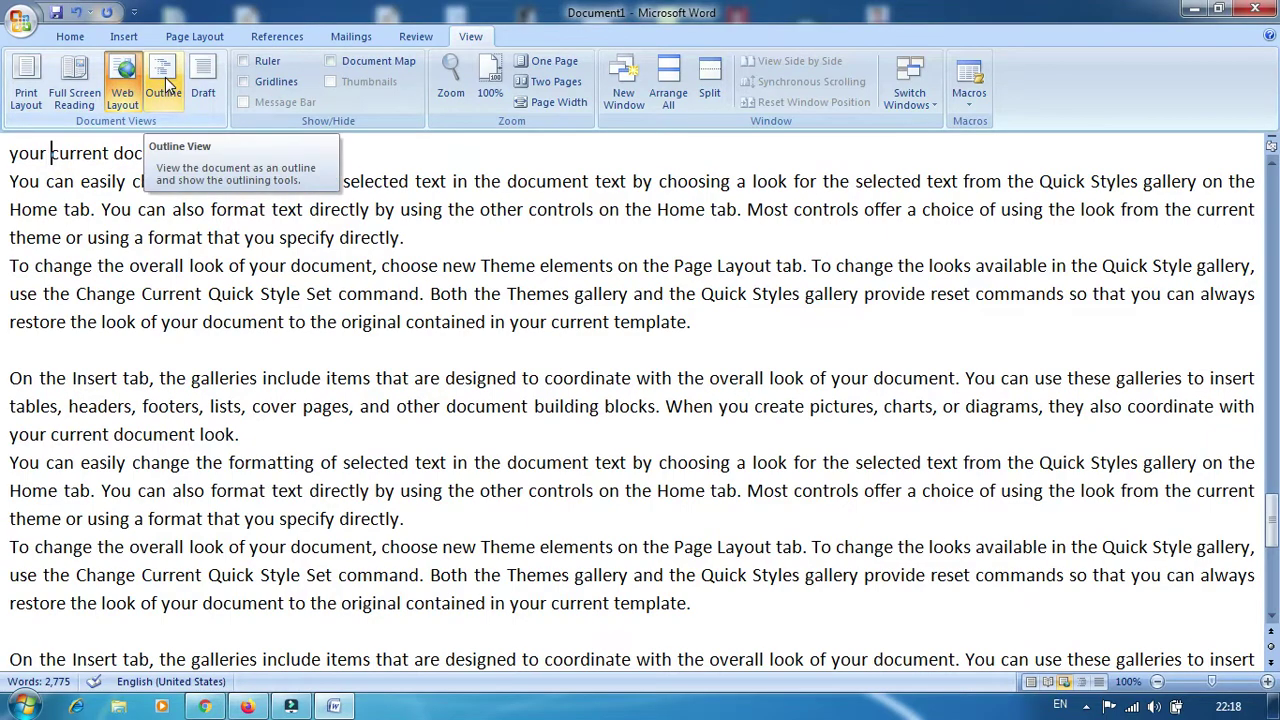
left_click(27, 72)
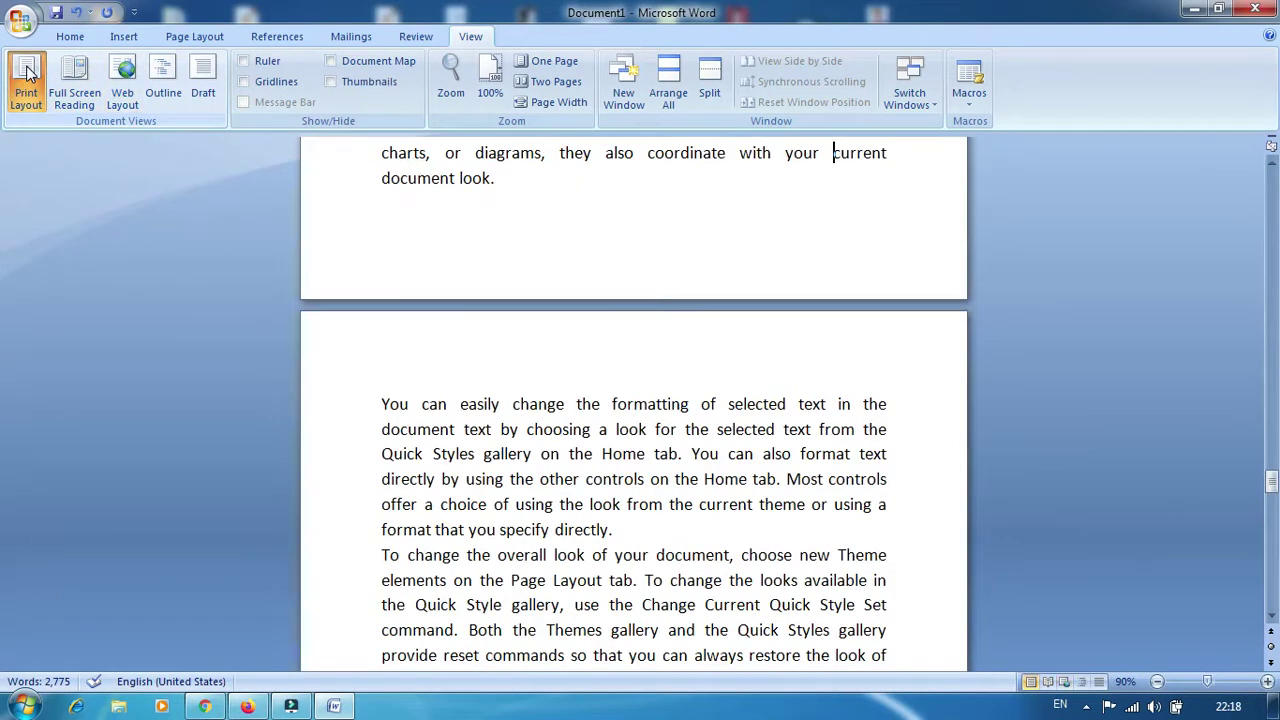
scroll(871, 486, "up", 3)
double_click(871, 470)
scroll(607, 428, "up", 2)
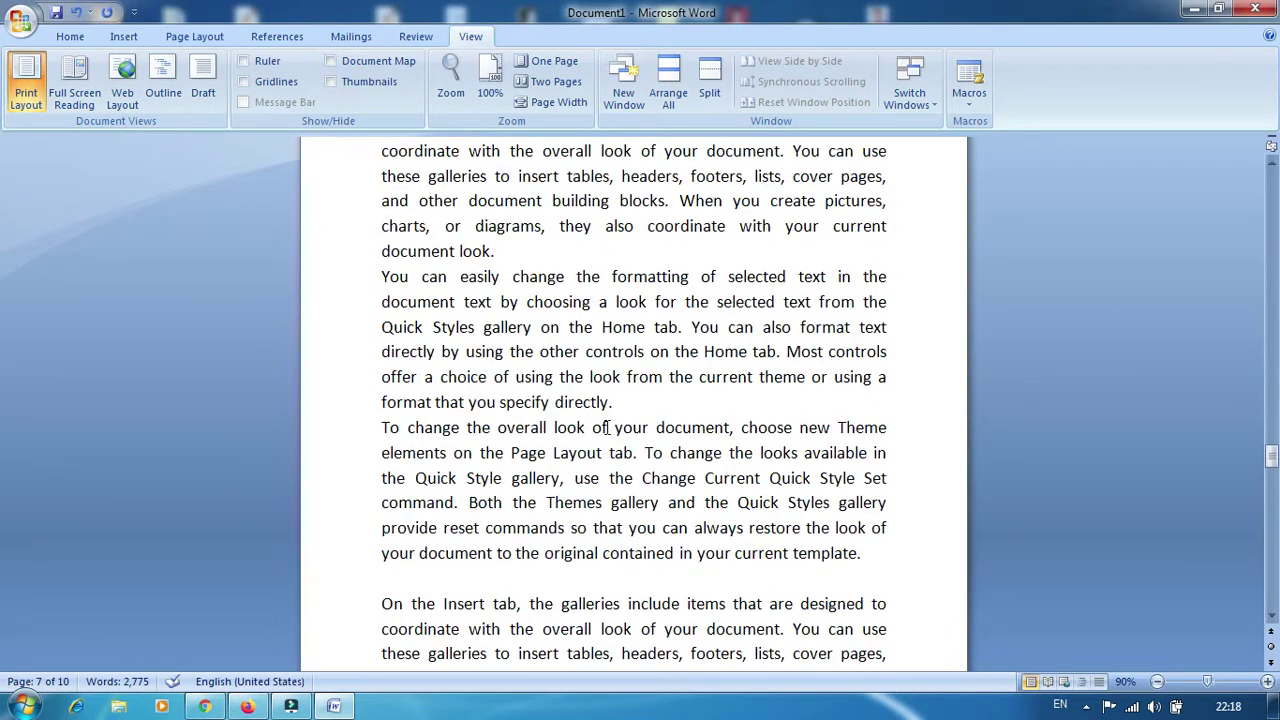
double_click(607, 465)
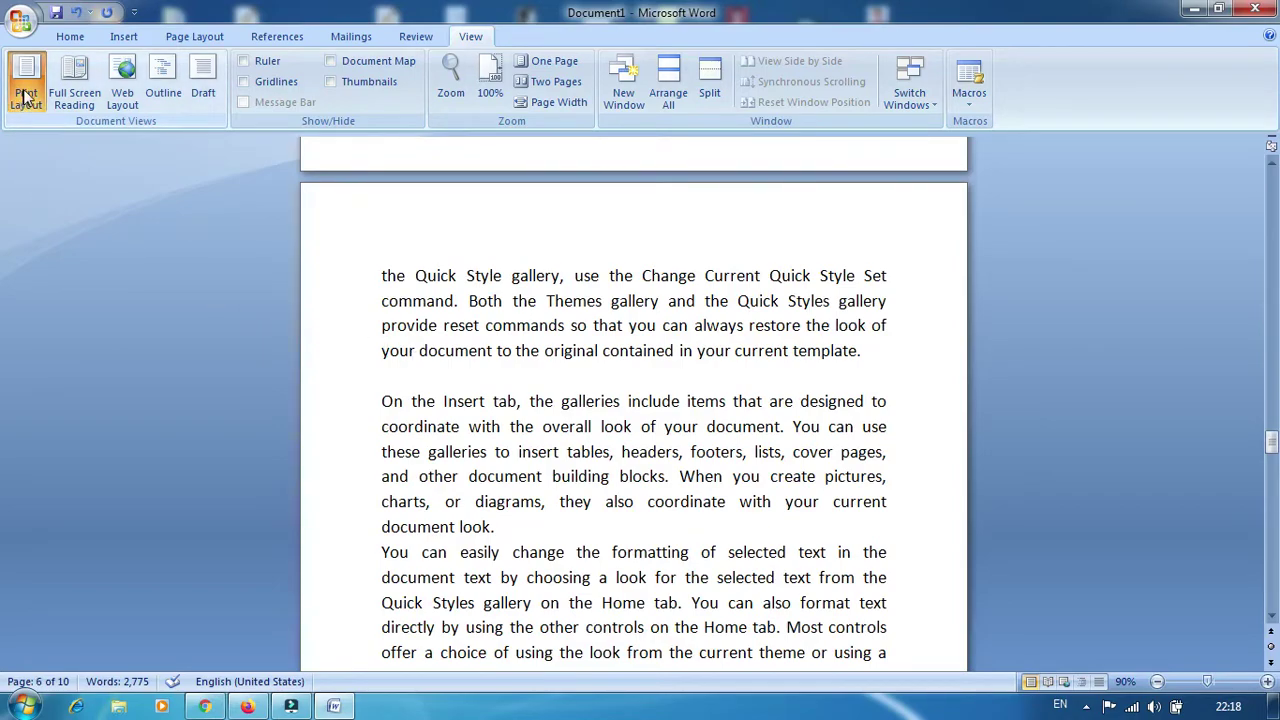
left_click(168, 76)
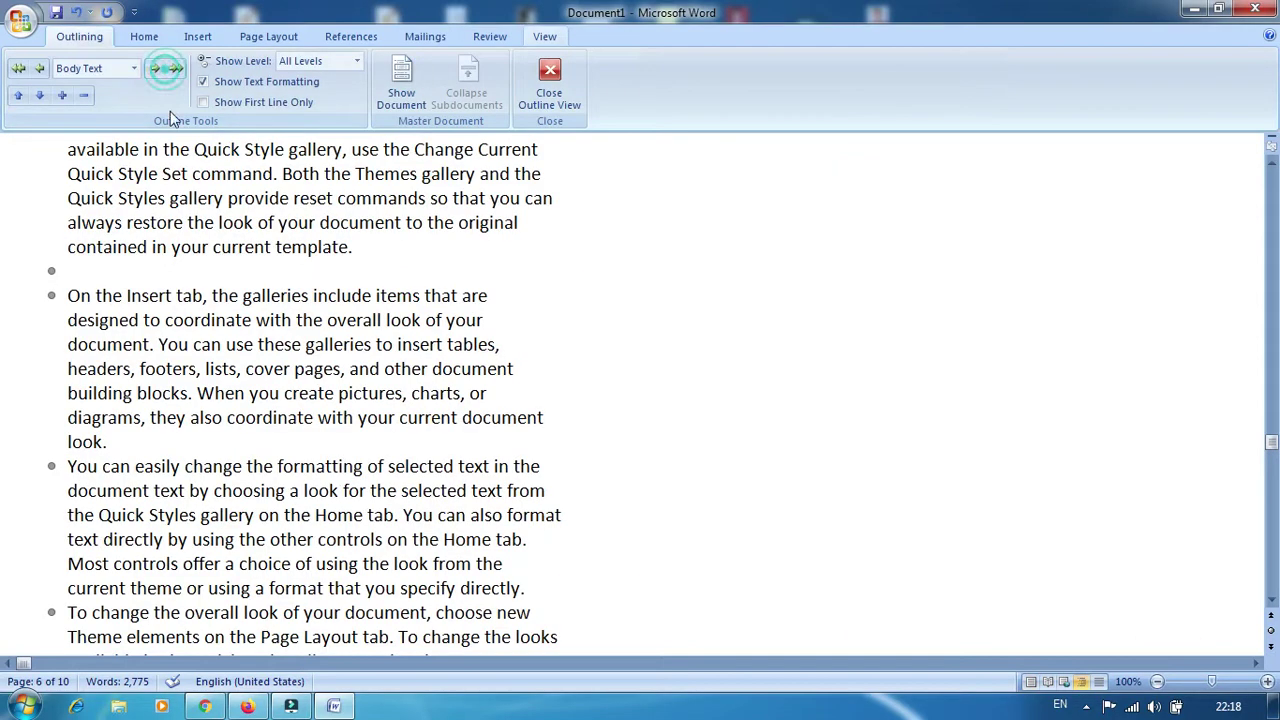
scroll(248, 385, "up", 15)
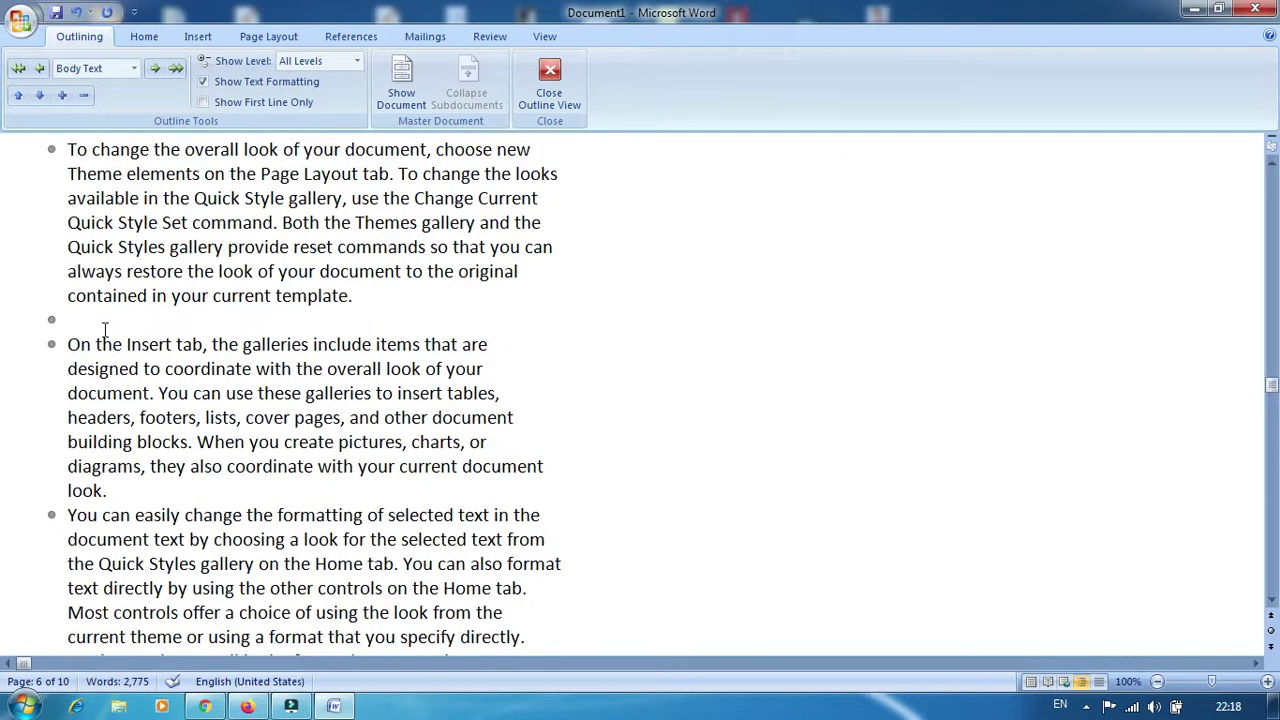
scroll(105, 330, "up", 10)
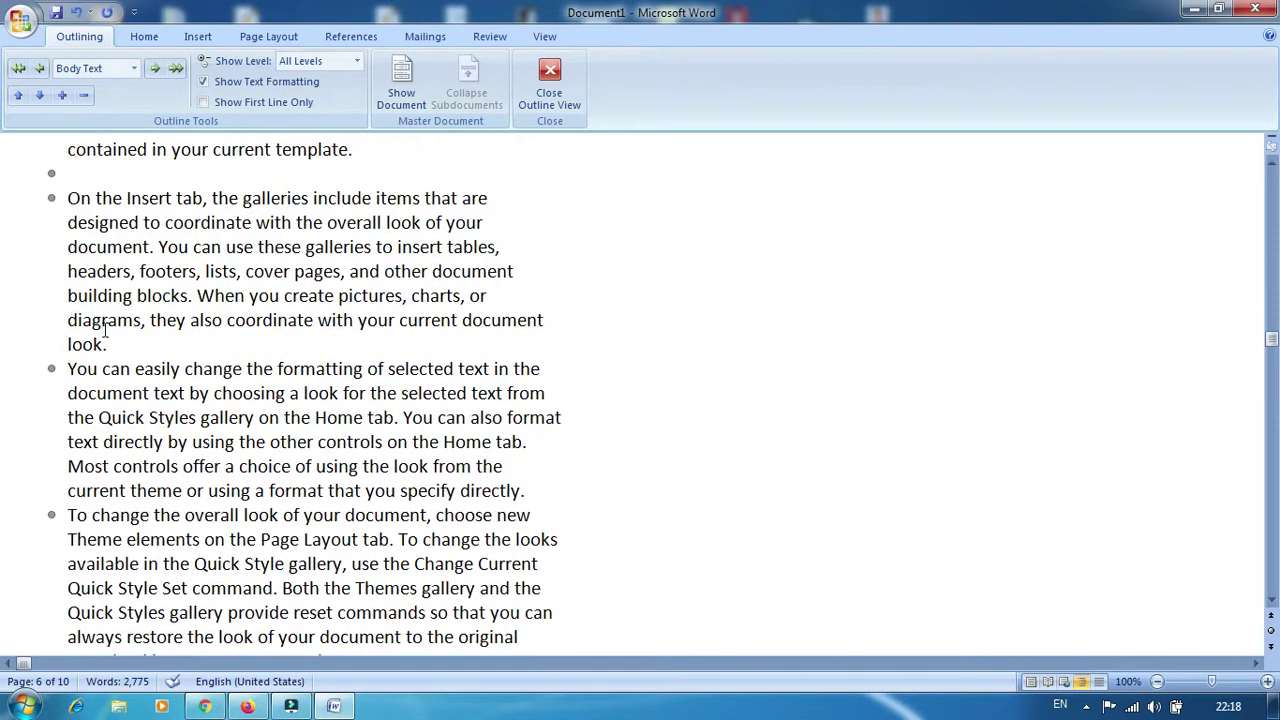
scroll(75, 276, "up", 3)
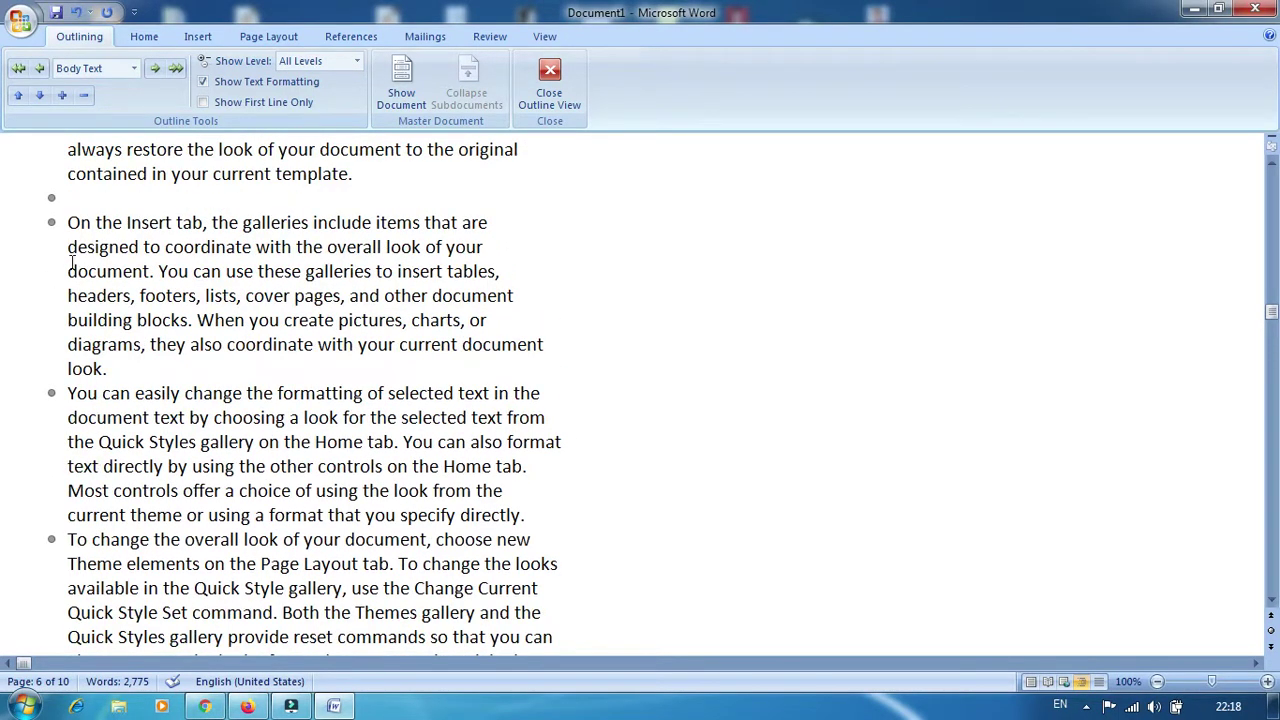
scroll(71, 262, "up", 5)
scroll(71, 262, "up", 3)
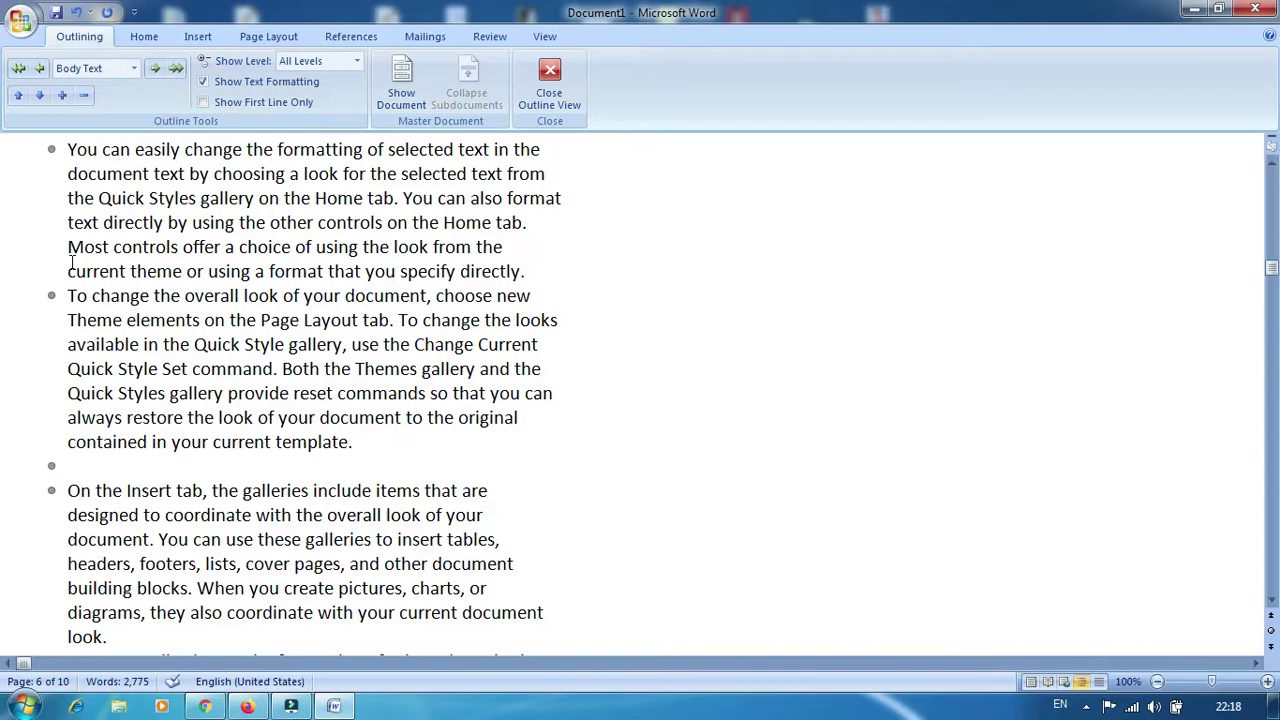
scroll(71, 262, "up", 8)
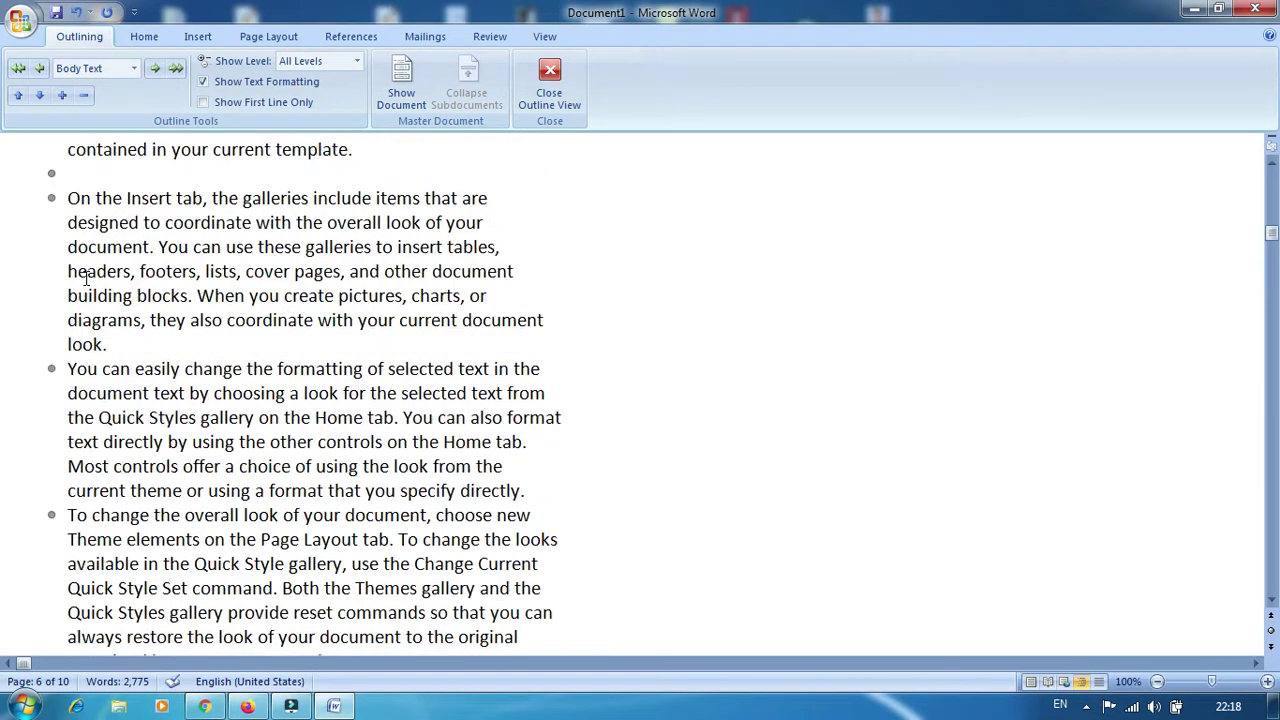
scroll(86, 278, "up", 2)
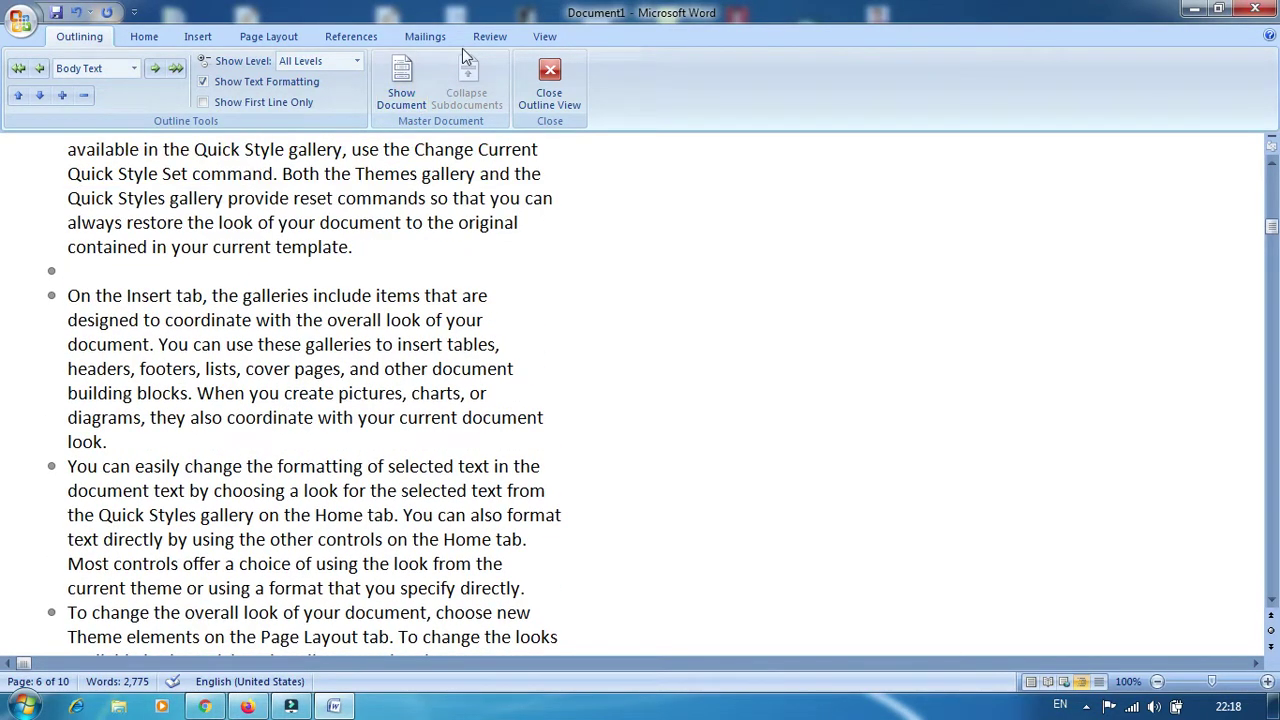
left_click(549, 80)
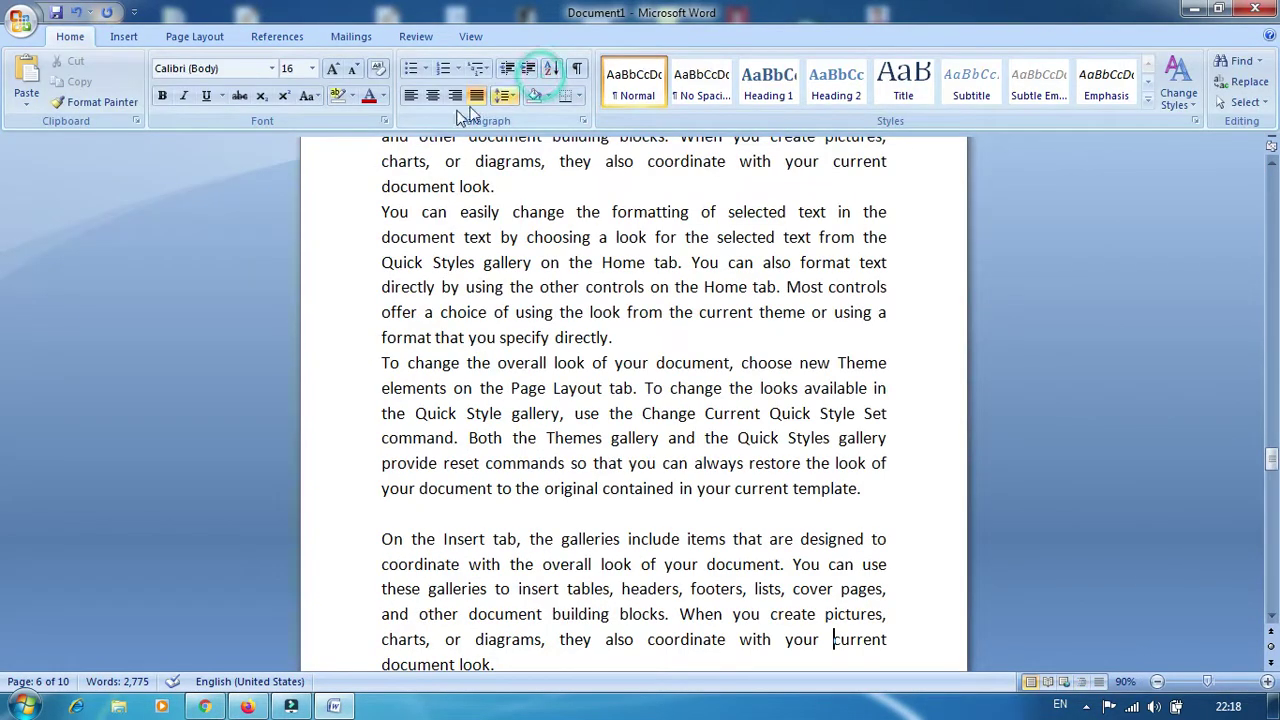
left_click(470, 36)
Preview the document in Draft view, then return to Print Layout
left_click(203, 78)
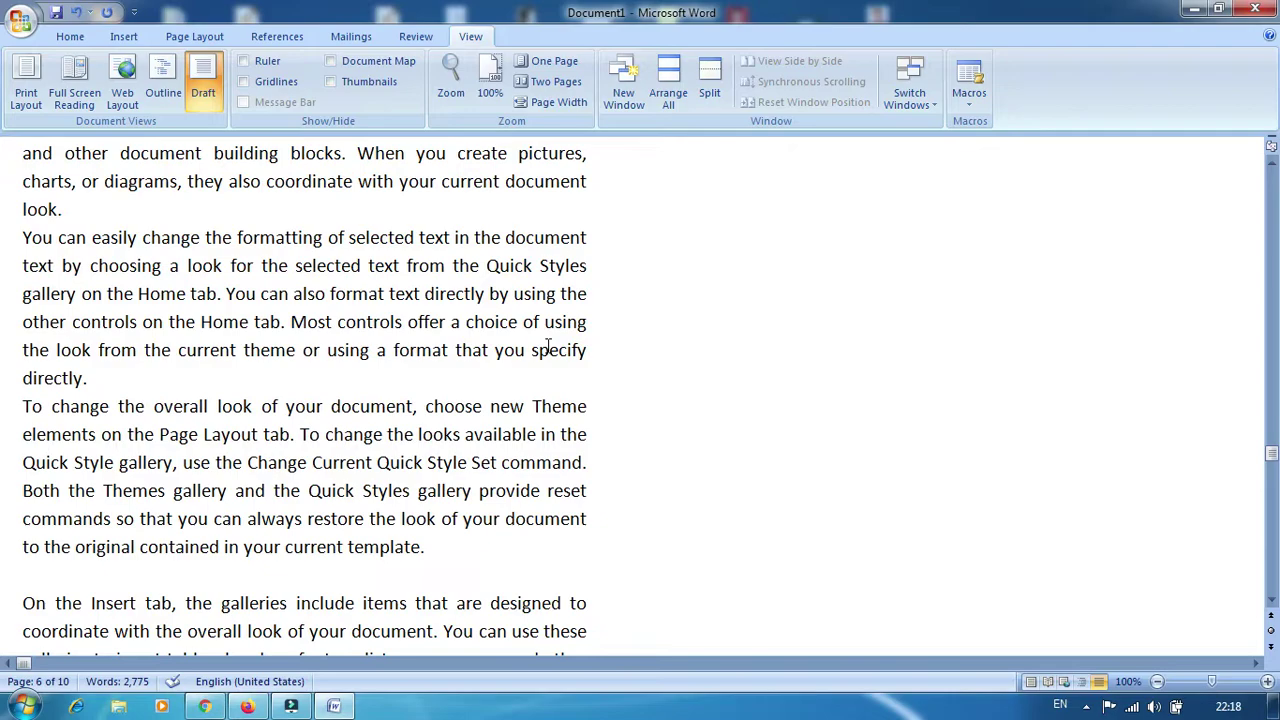
scroll(547, 347, "down", 1)
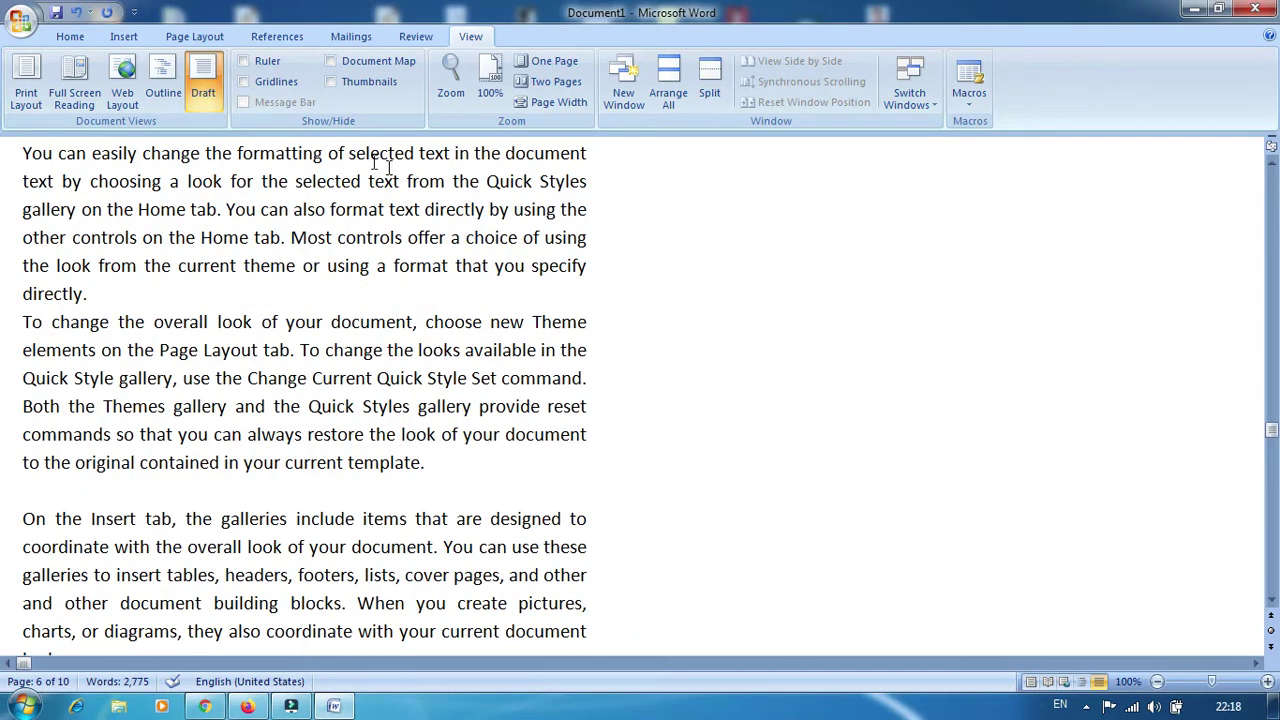
left_click(26, 80)
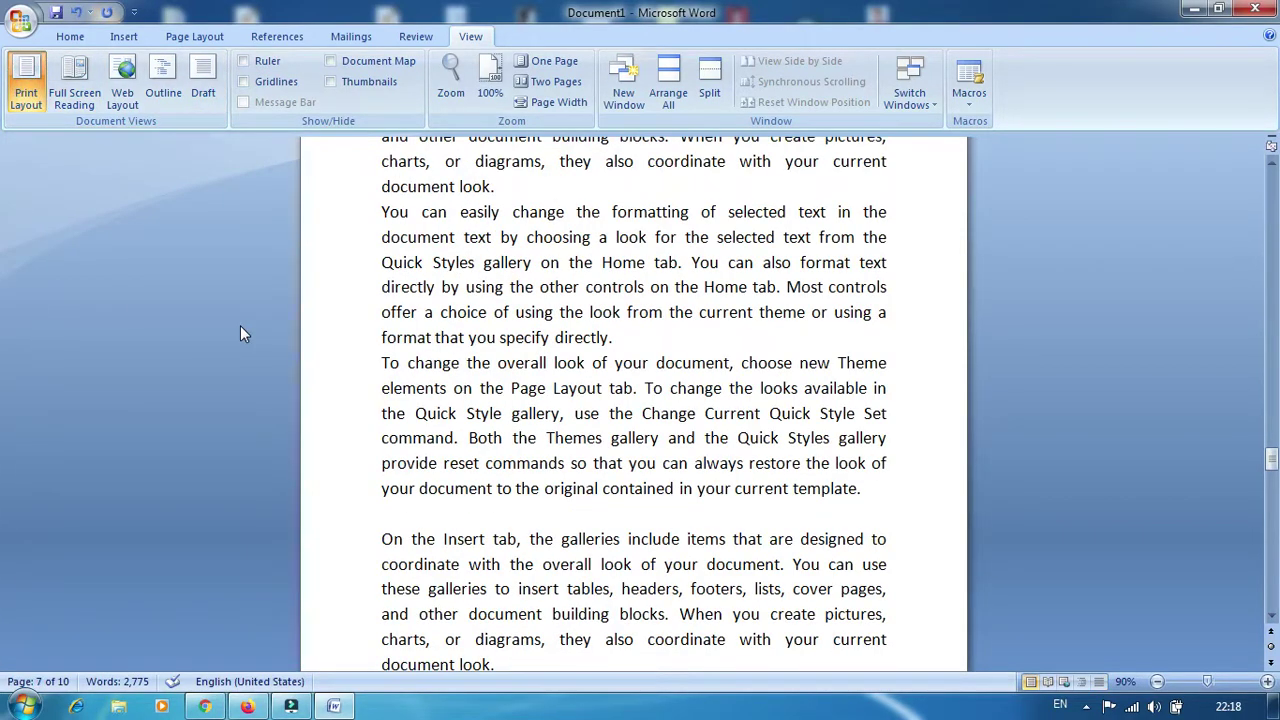
Turn on the Ruler and Gridlines, then delete all the document's text
left_click(246, 70)
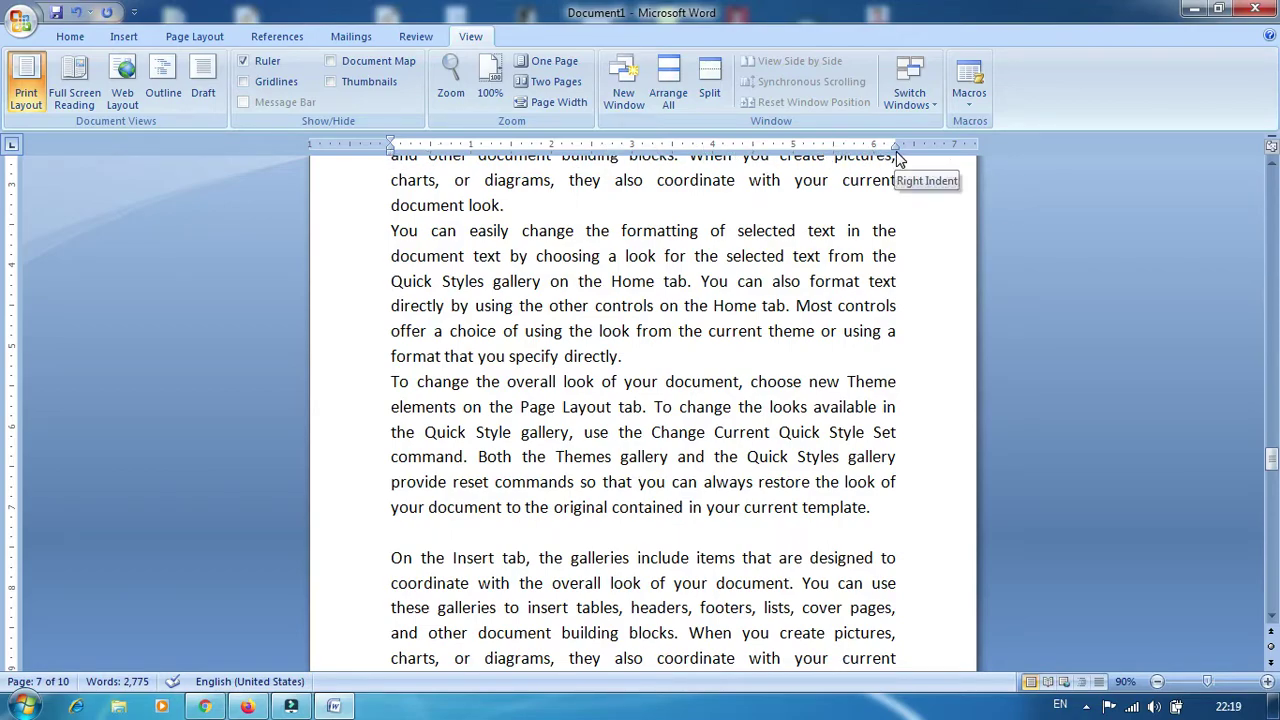
left_click(243, 84)
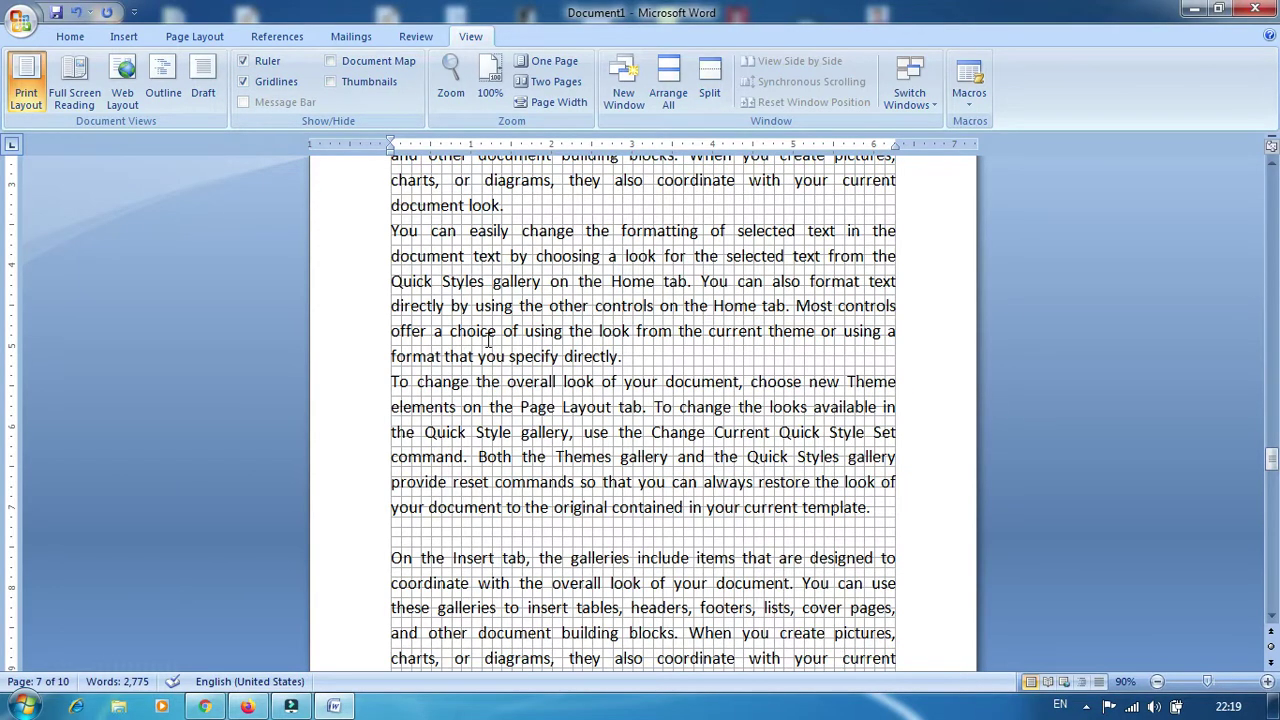
key("ctrl+a")
key("Delete")
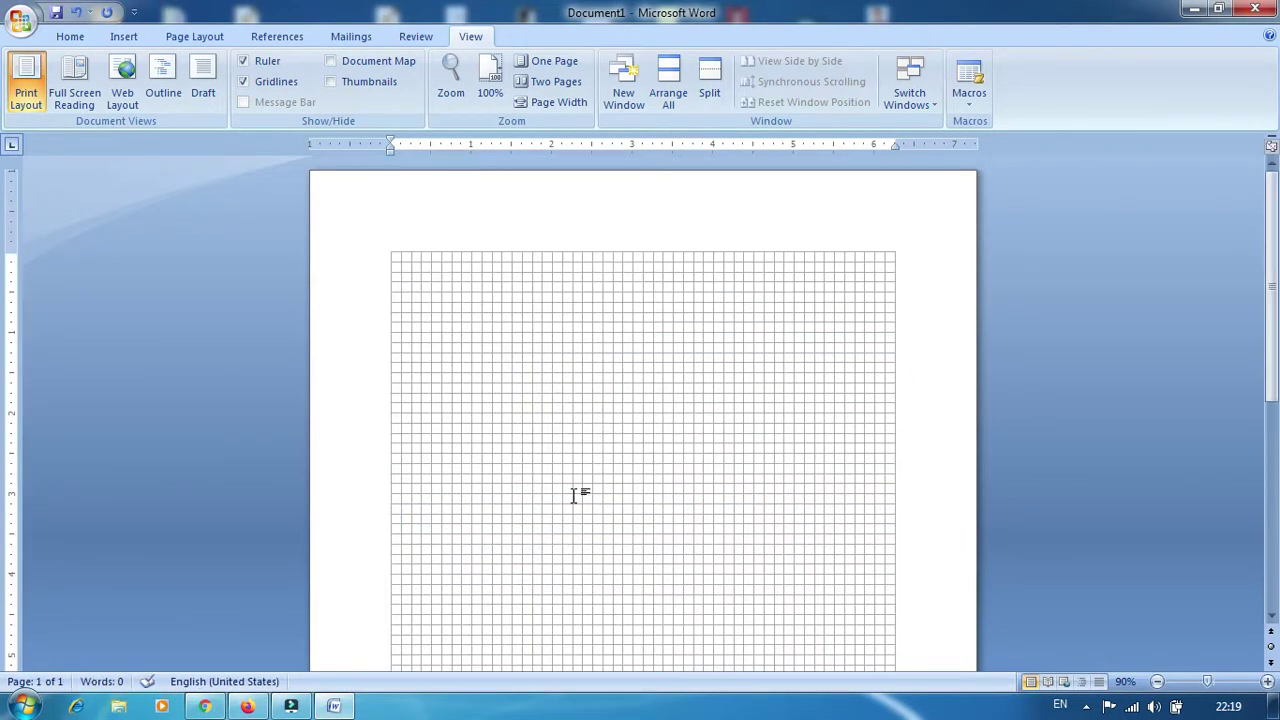
left_click(124, 40)
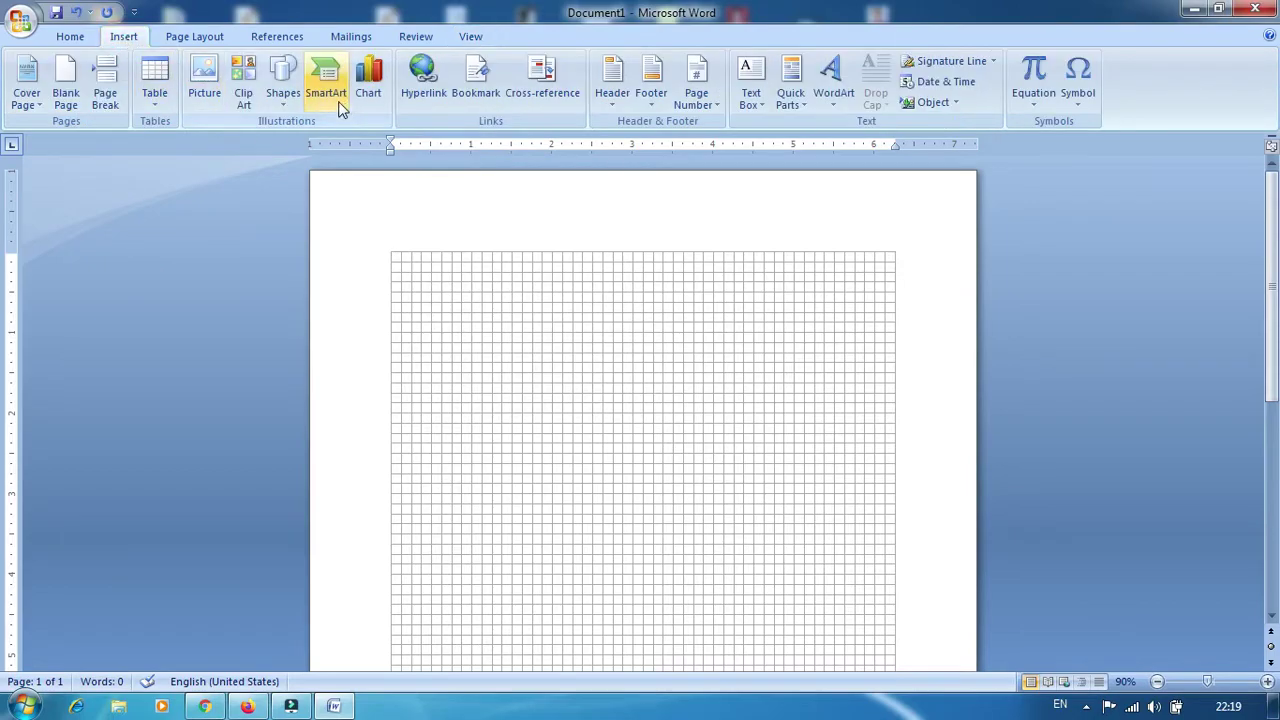
left_click(283, 90)
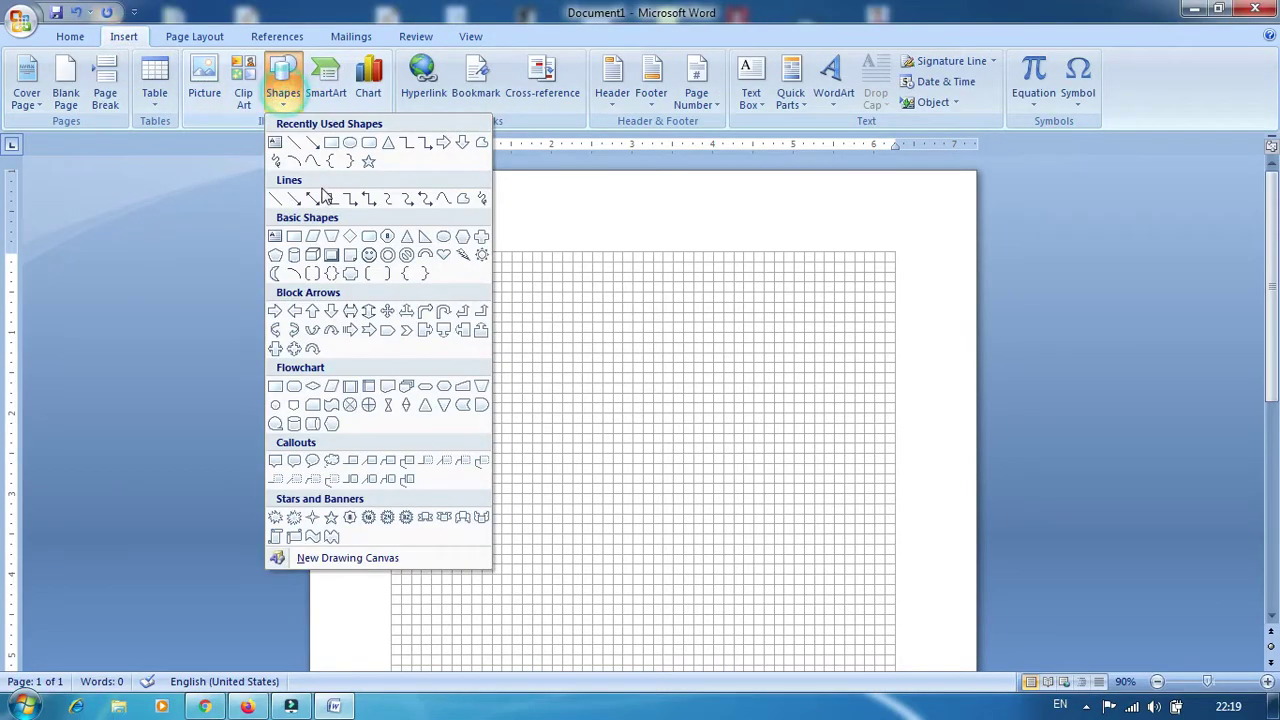
left_click(285, 148)
left_click_drag(452, 314, 541, 493)
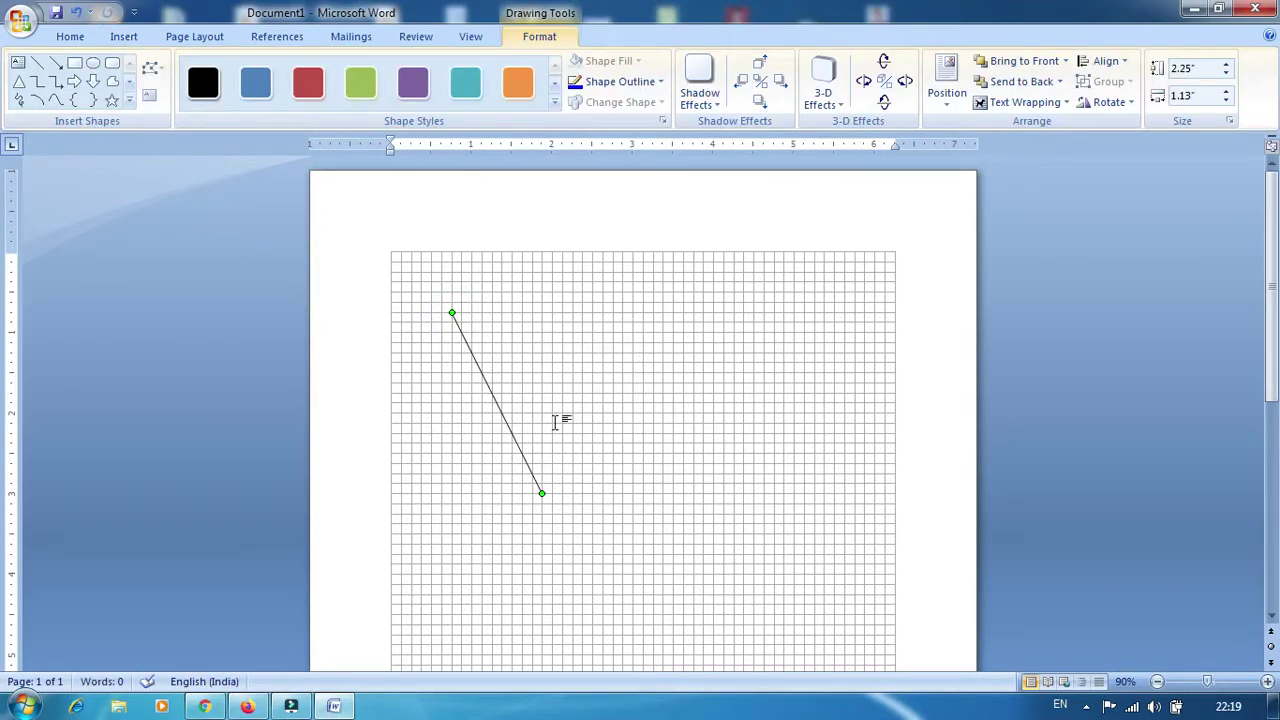
left_click(694, 500)
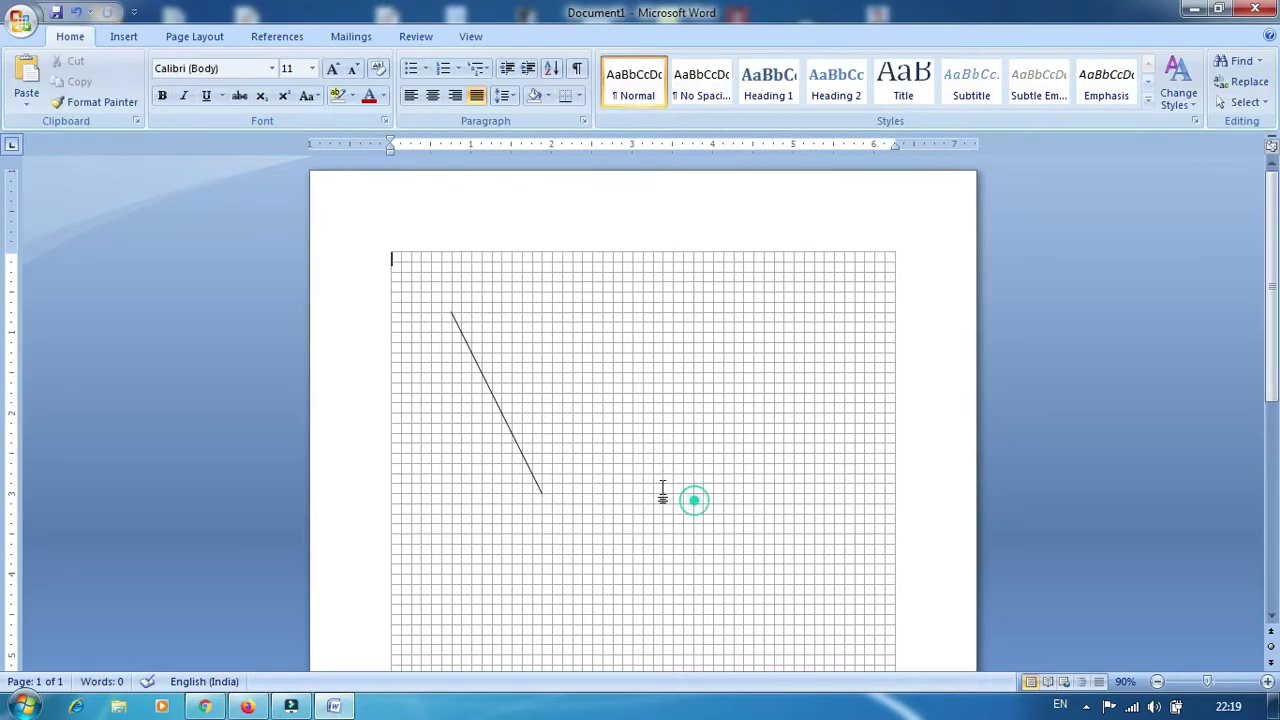
left_click(489, 388)
key("ctrl+d")
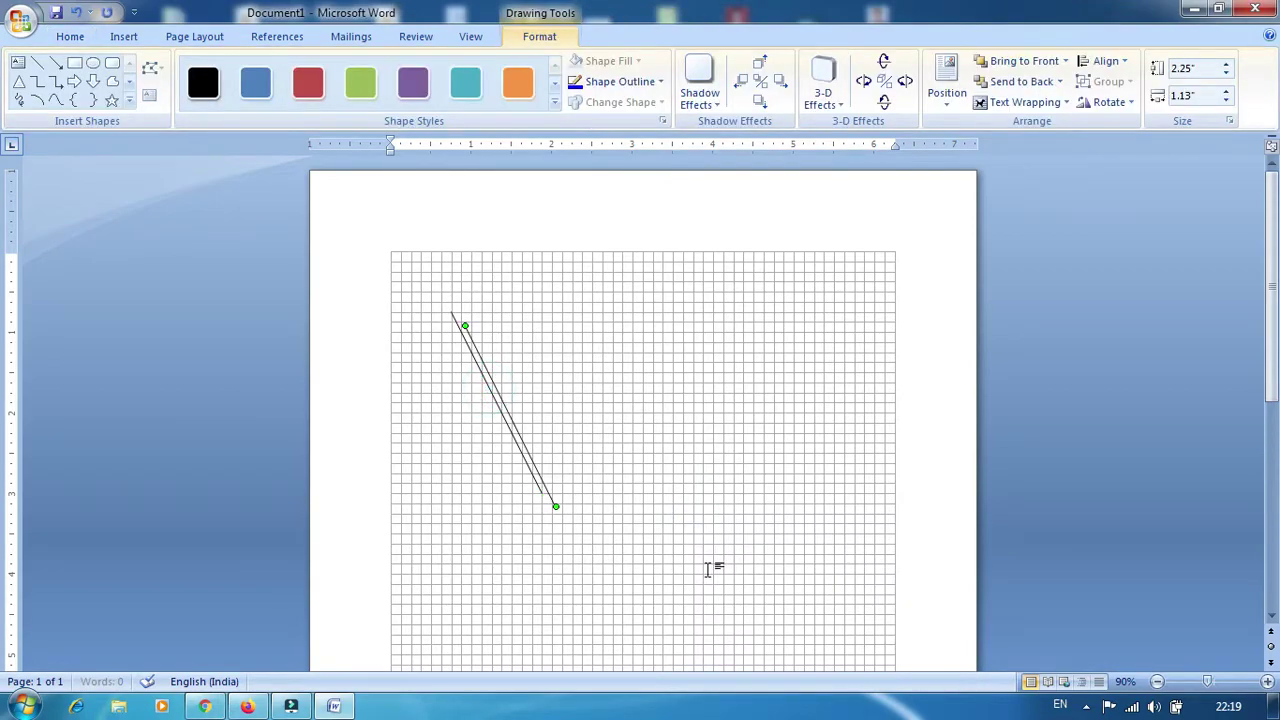
left_click_drag(511, 421, 588, 392)
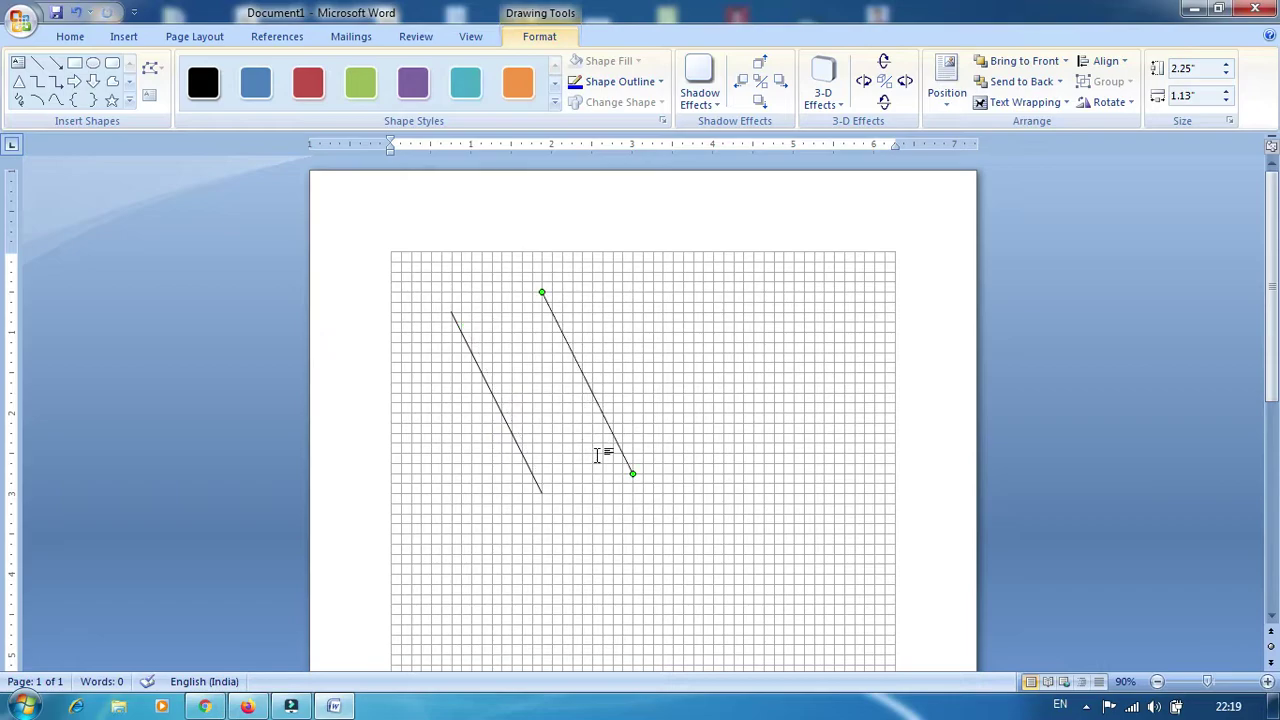
left_click(597, 455)
key("ctrl+z")
key("ctrl+z")
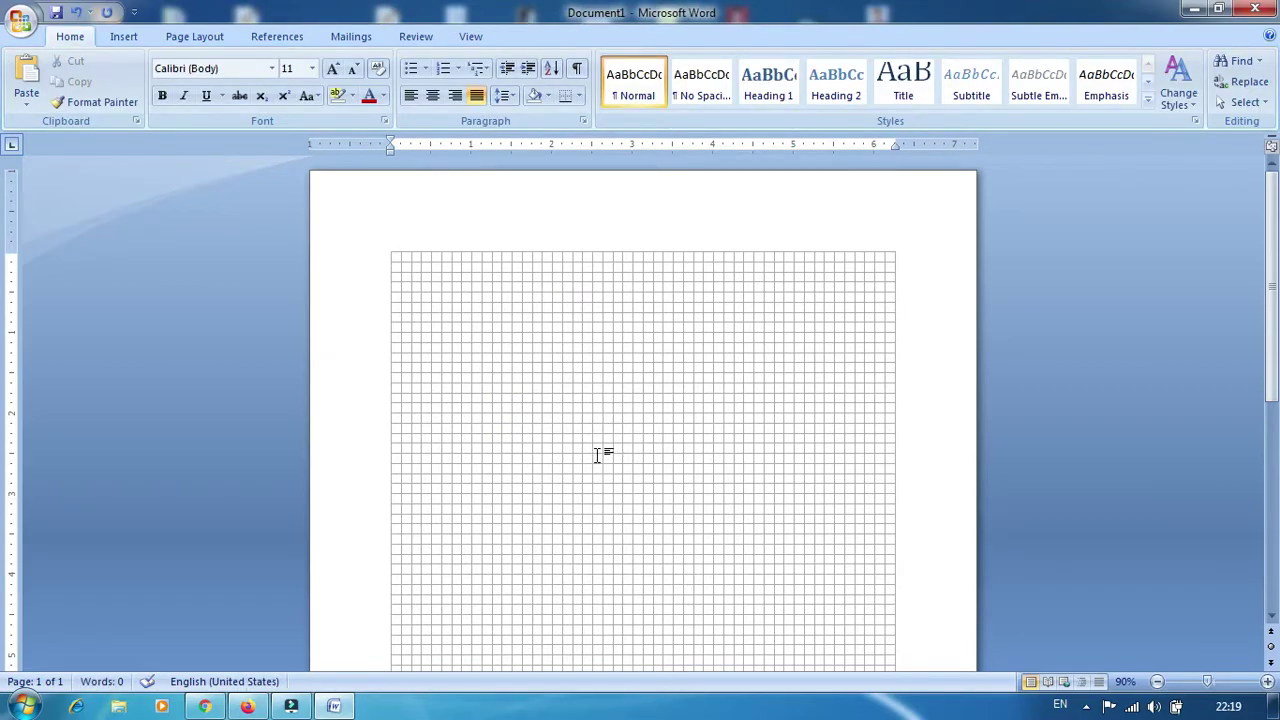
Draw a rectangle in the lower left of the gridded page
left_click(470, 37)
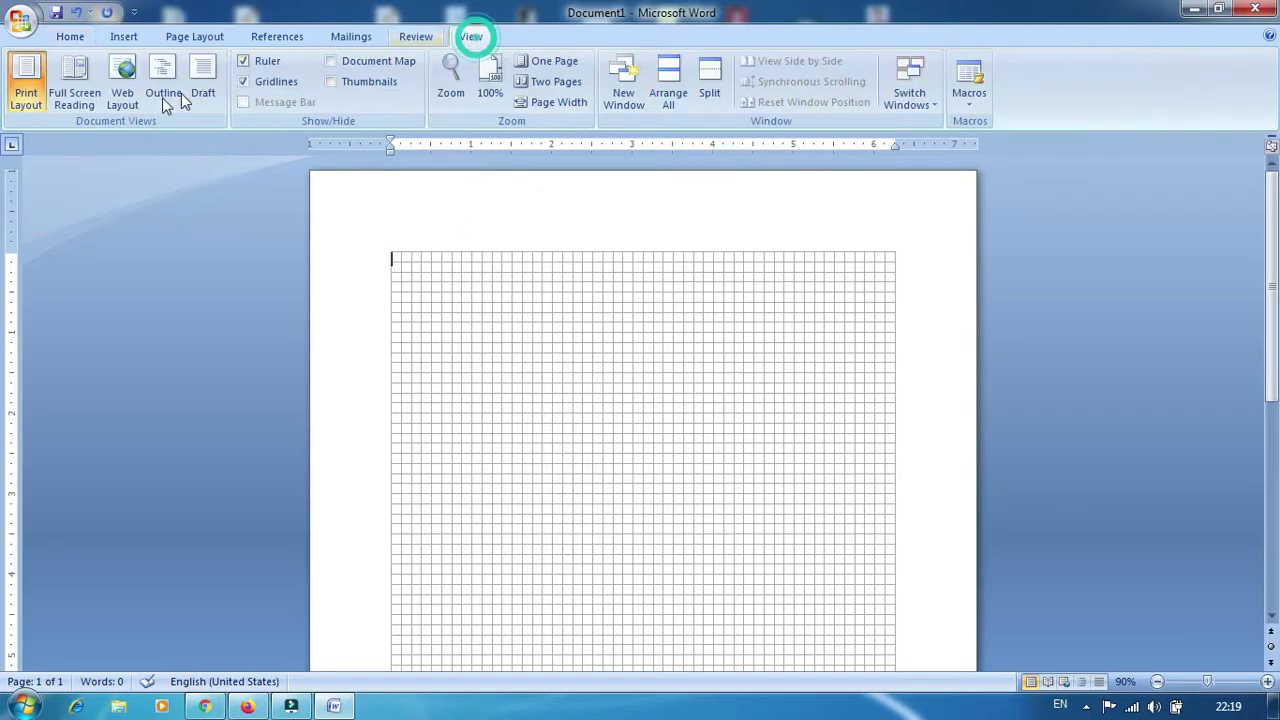
left_click(136, 40)
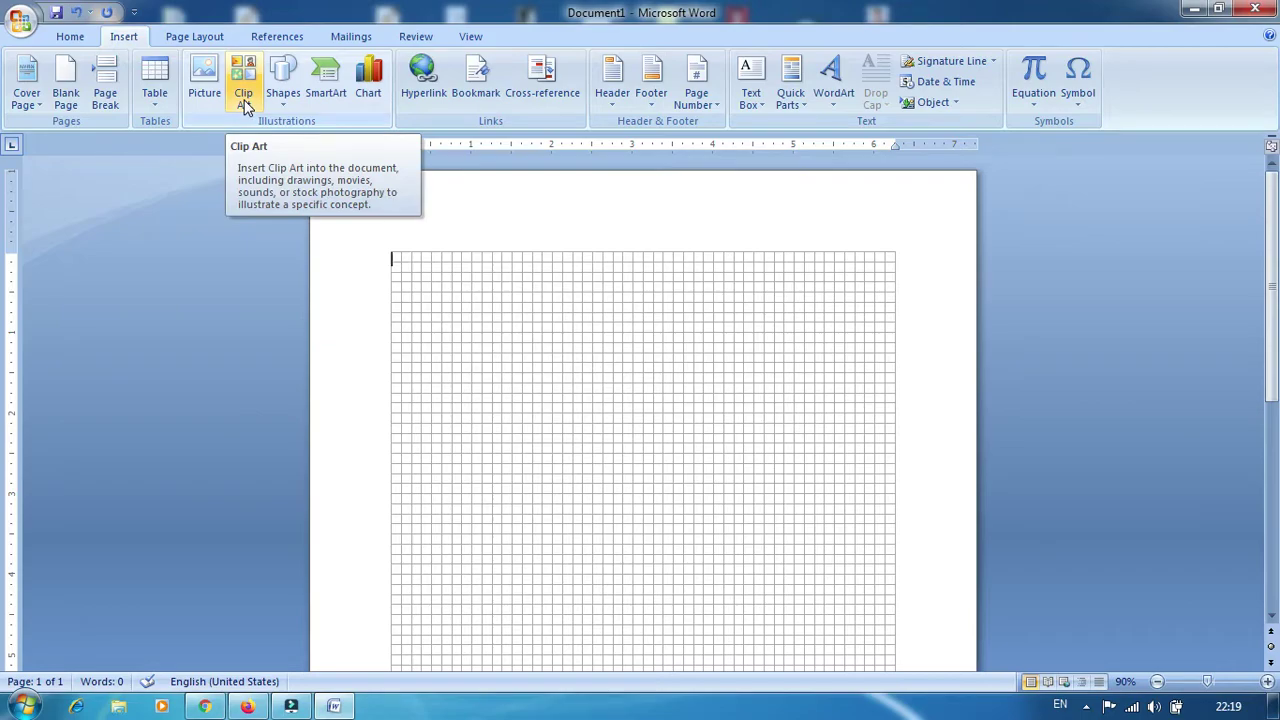
left_click(283, 98)
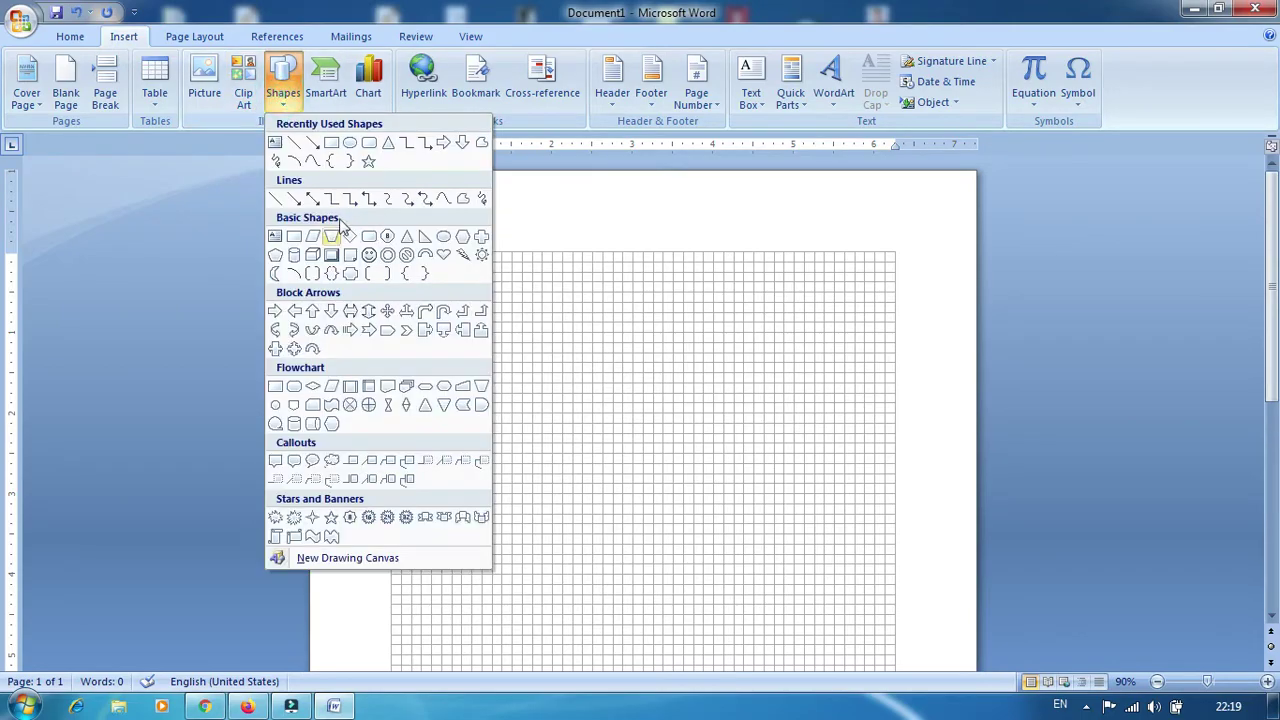
left_click(331, 145)
mouse_move(428, 416)
left_mouse_down()
mouse_move(478, 435)
mouse_move(573, 524)
left_mouse_up()
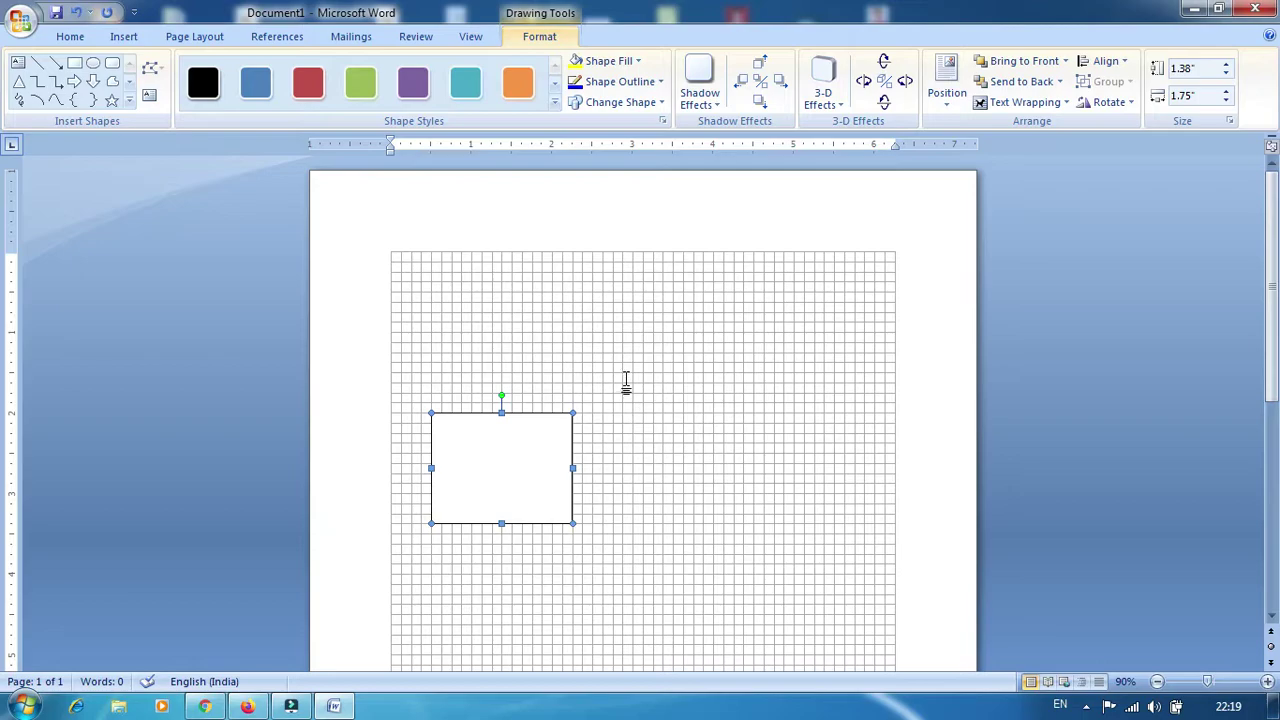
Draw a second rectangle to the right of the first one
left_click(626, 370)
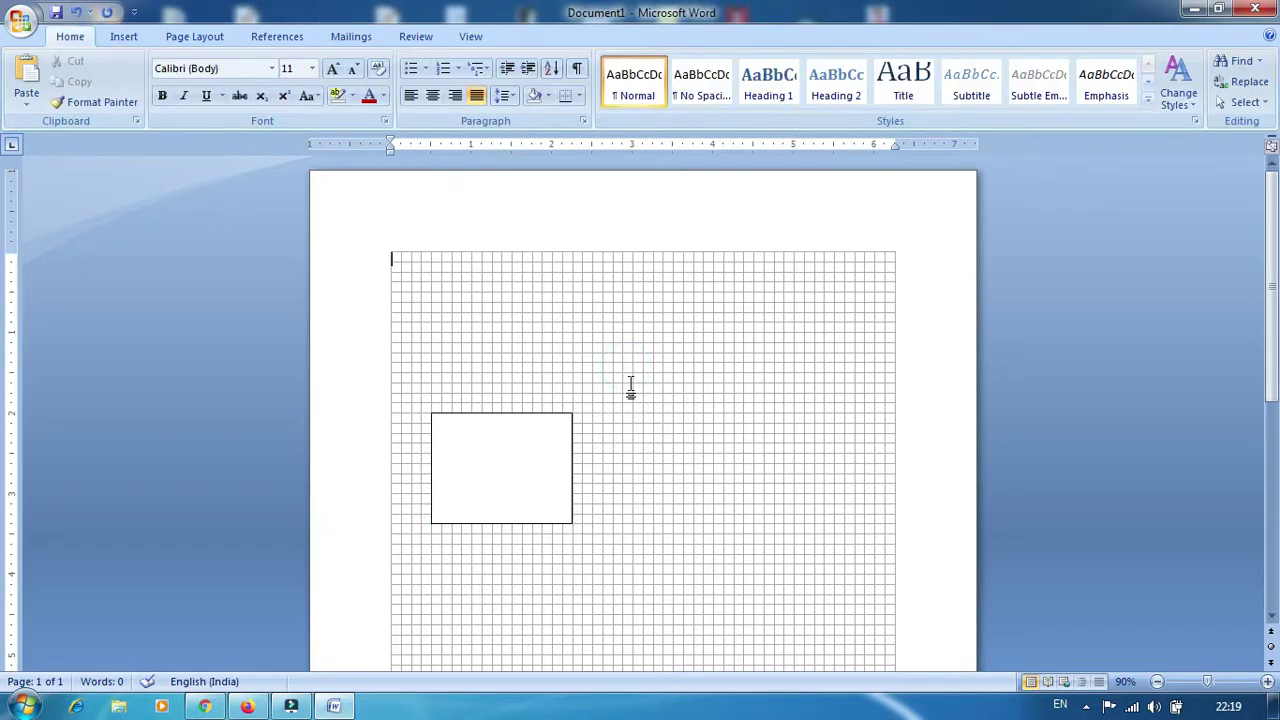
left_click(514, 463)
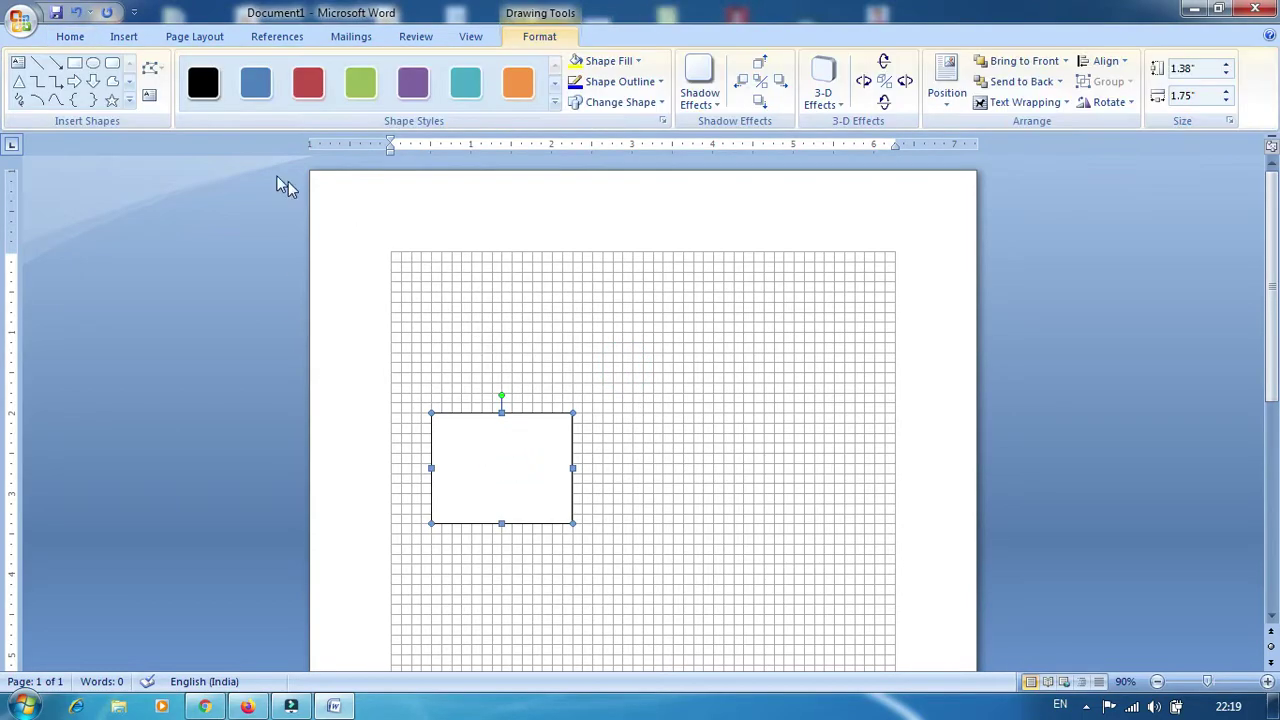
left_click(75, 62)
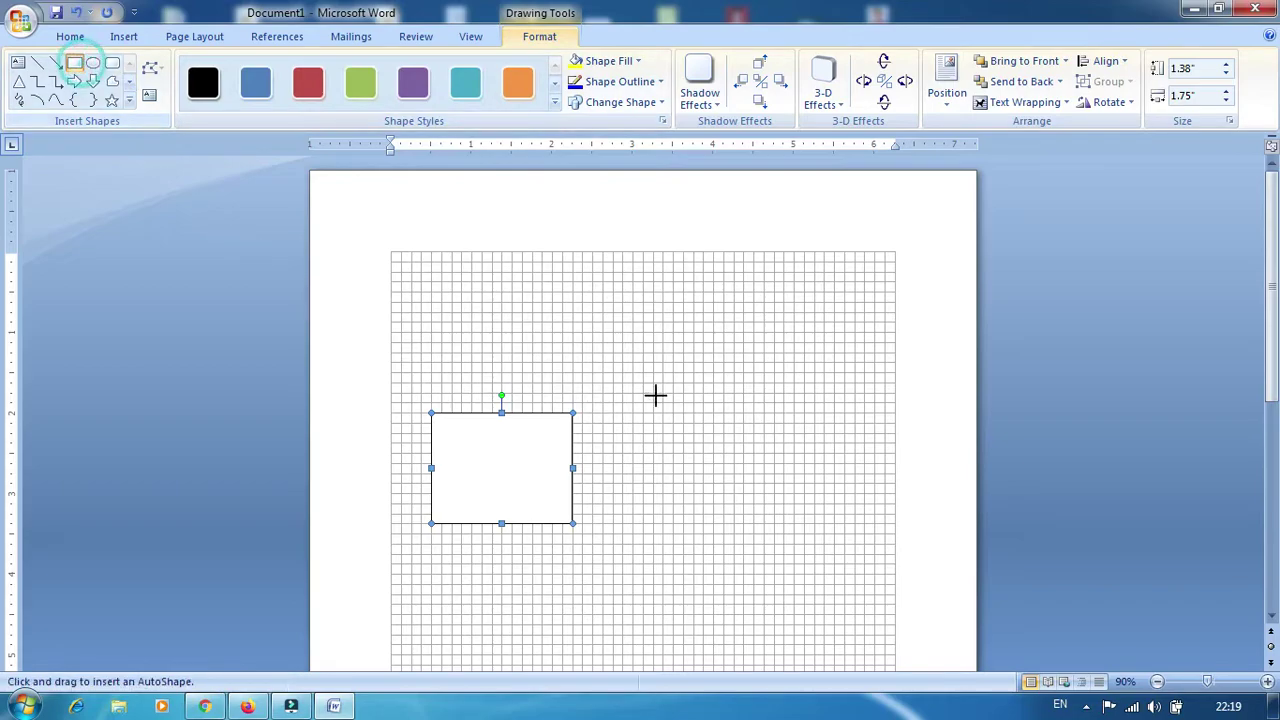
left_click_drag(642, 322, 687, 474)
left_click(728, 404)
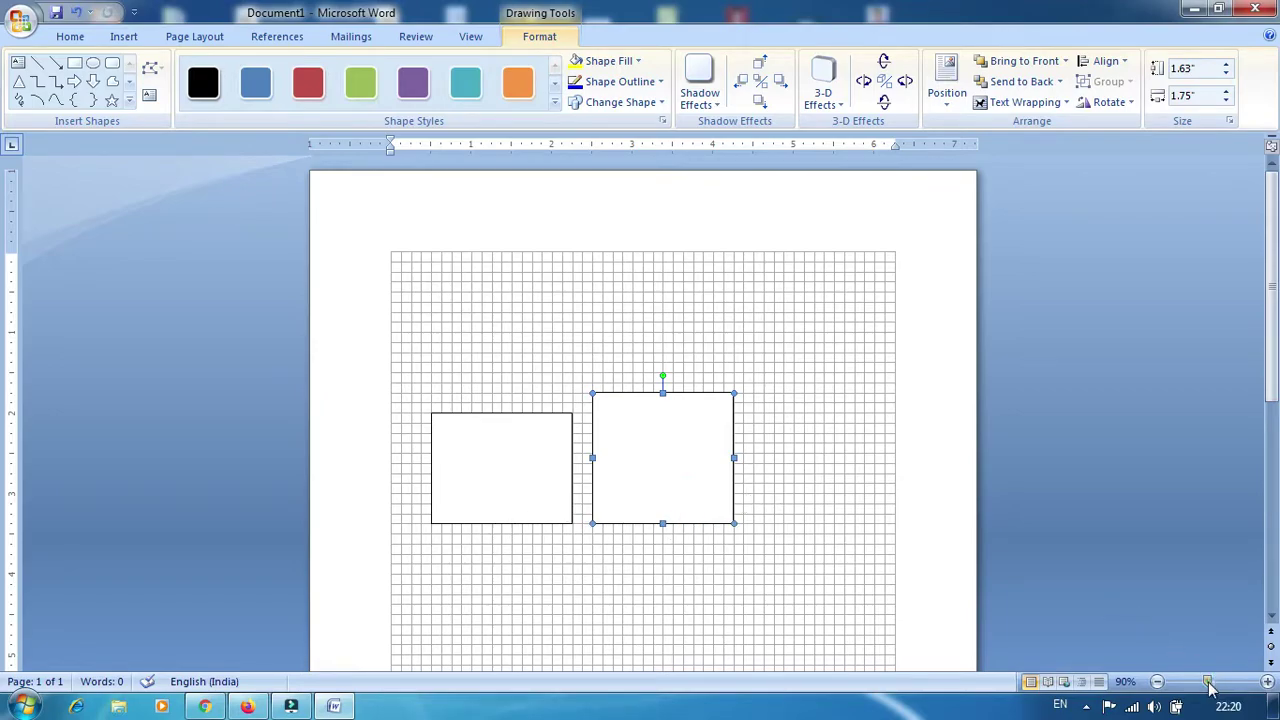
left_click_drag(1208, 683, 1213, 686)
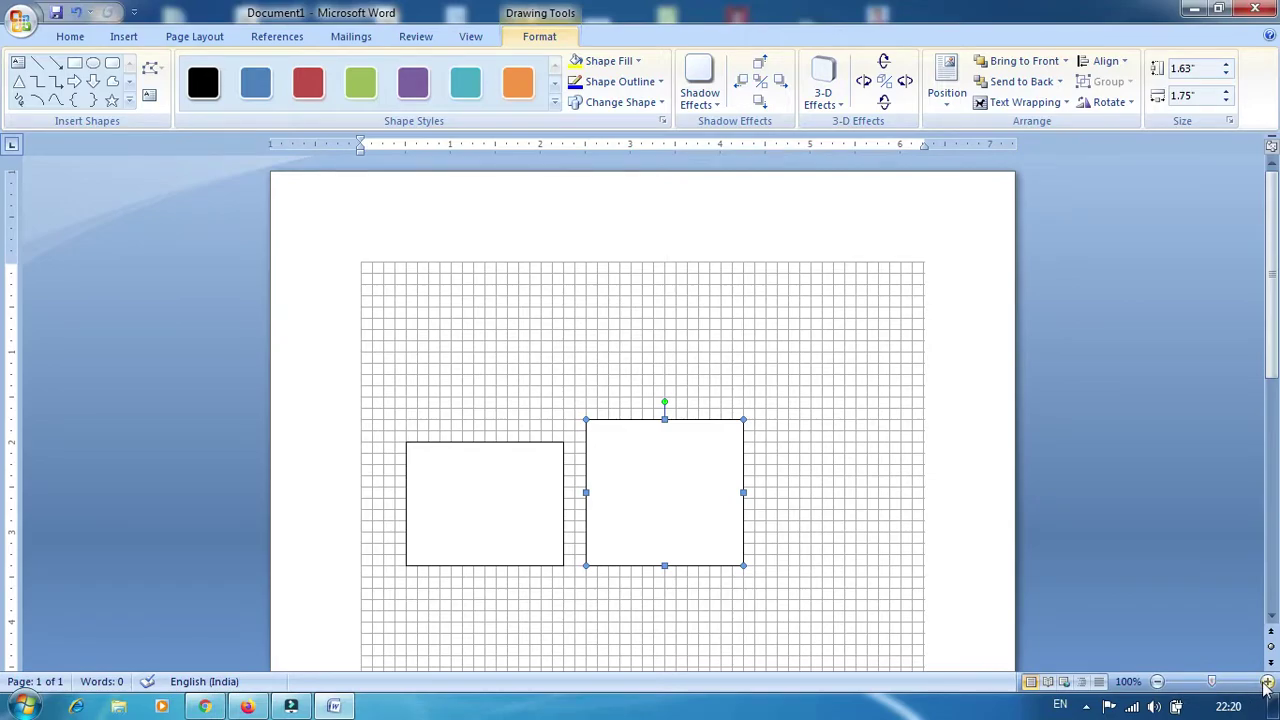
Zoom to 130% and resize the right rectangle to 1.38" × 1.75", matching the left one's height
left_click(1267, 681)
left_click(1267, 681)
left_click(1267, 681)
scroll(1272, 345, "down", 3)
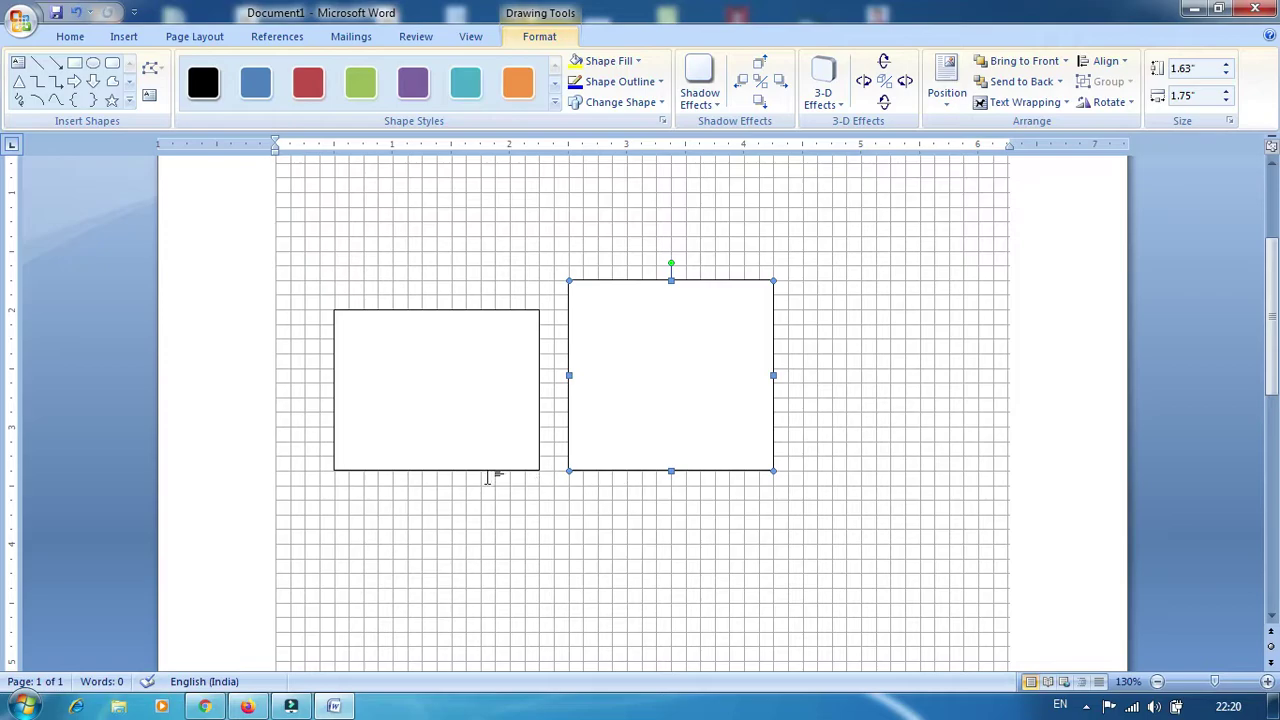
left_click_drag(671, 281, 674, 309)
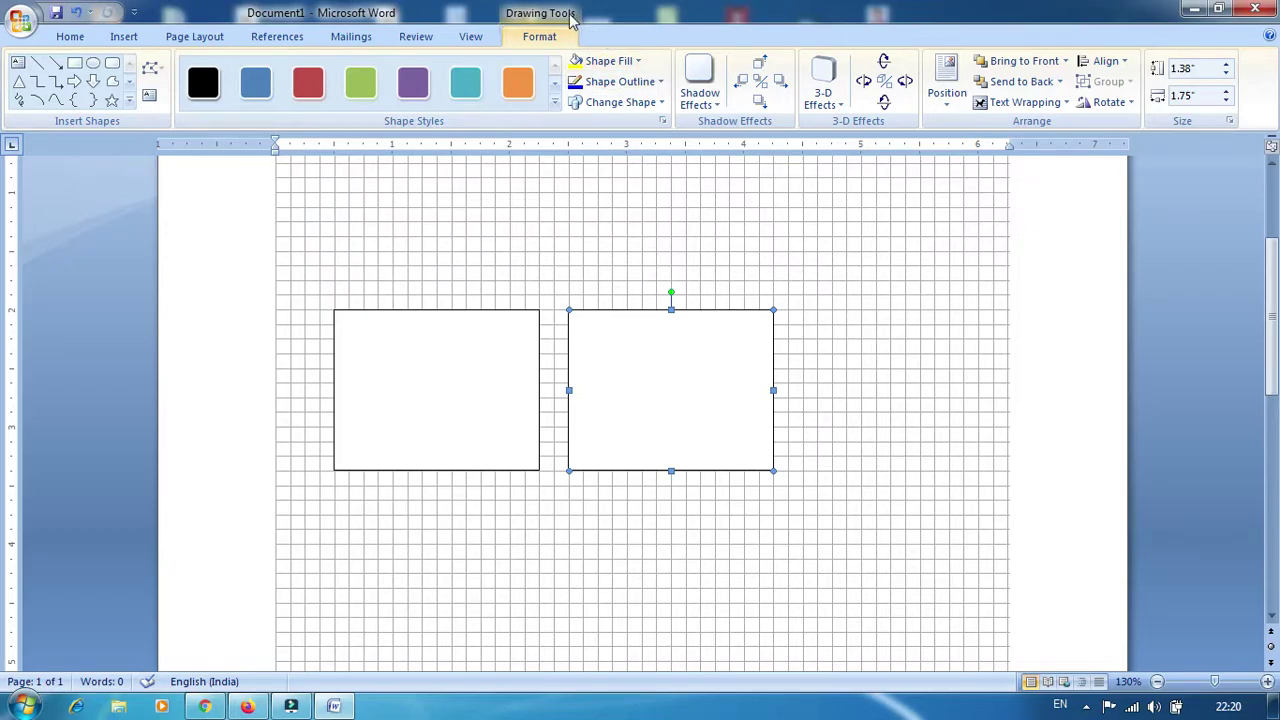
left_click(915, 430)
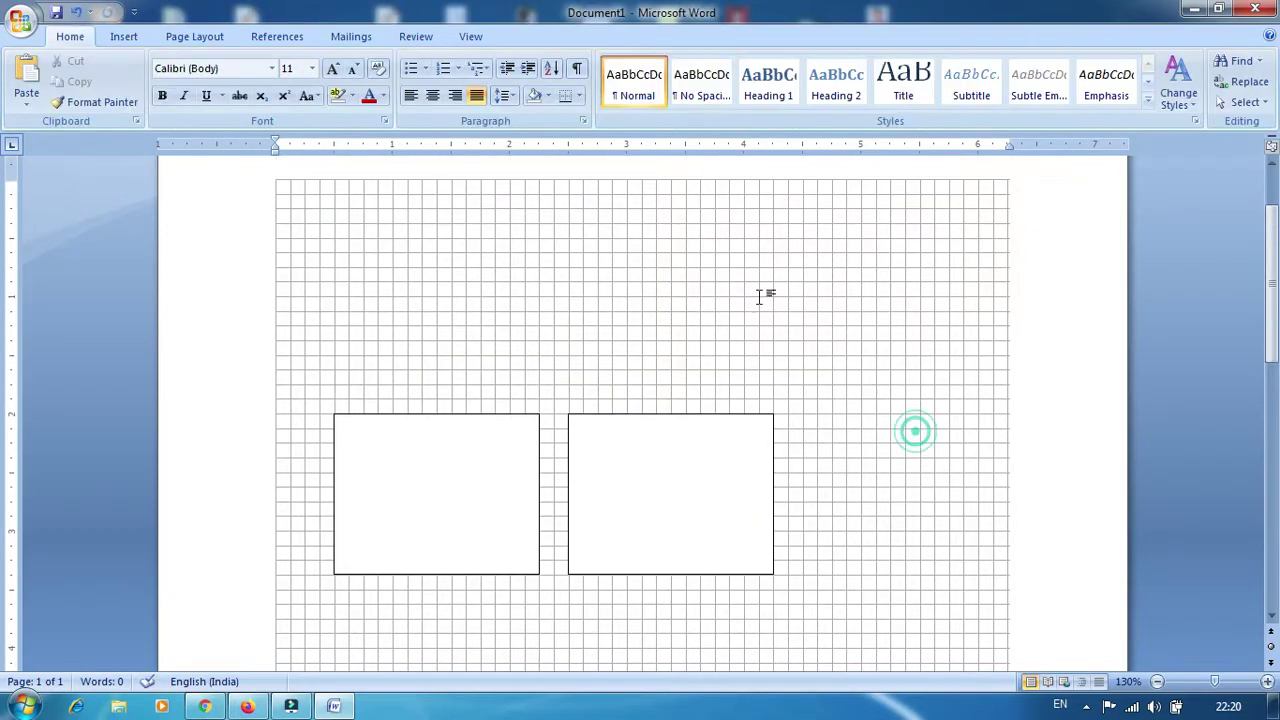
Turn off Gridlines, delete both rectangles, and paste 185 words of sample text
left_click(471, 36)
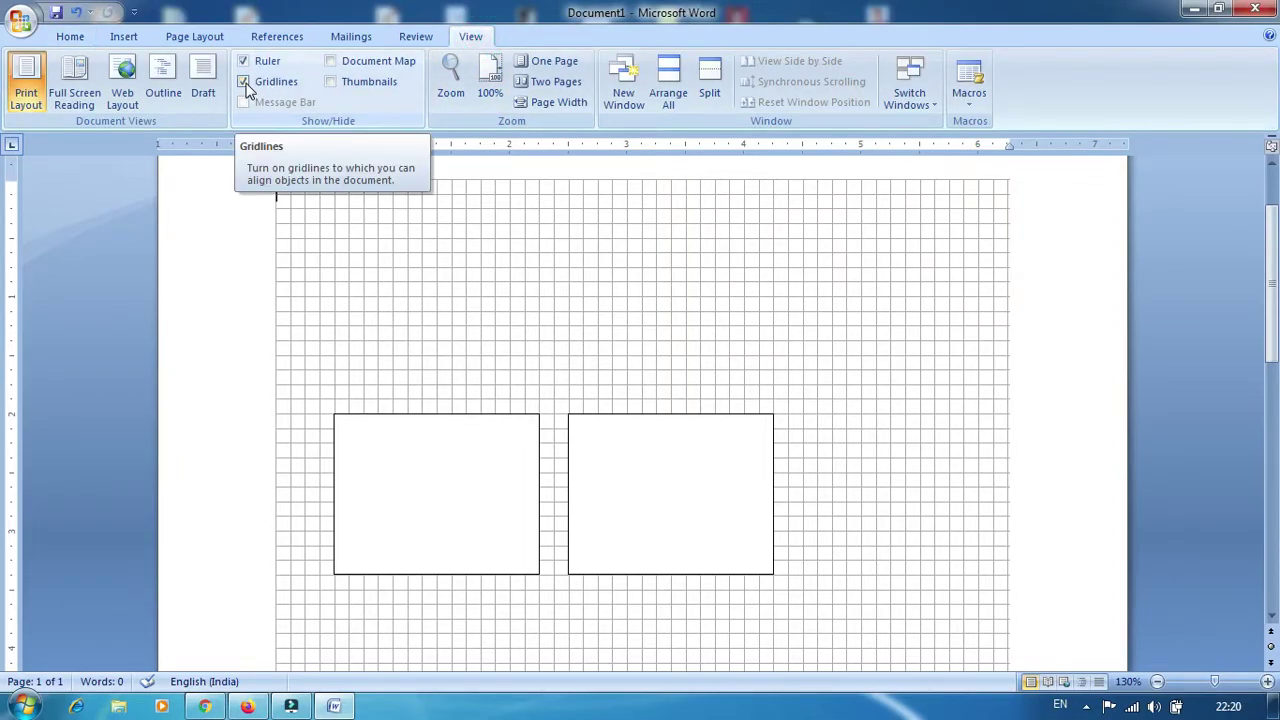
left_click(250, 86)
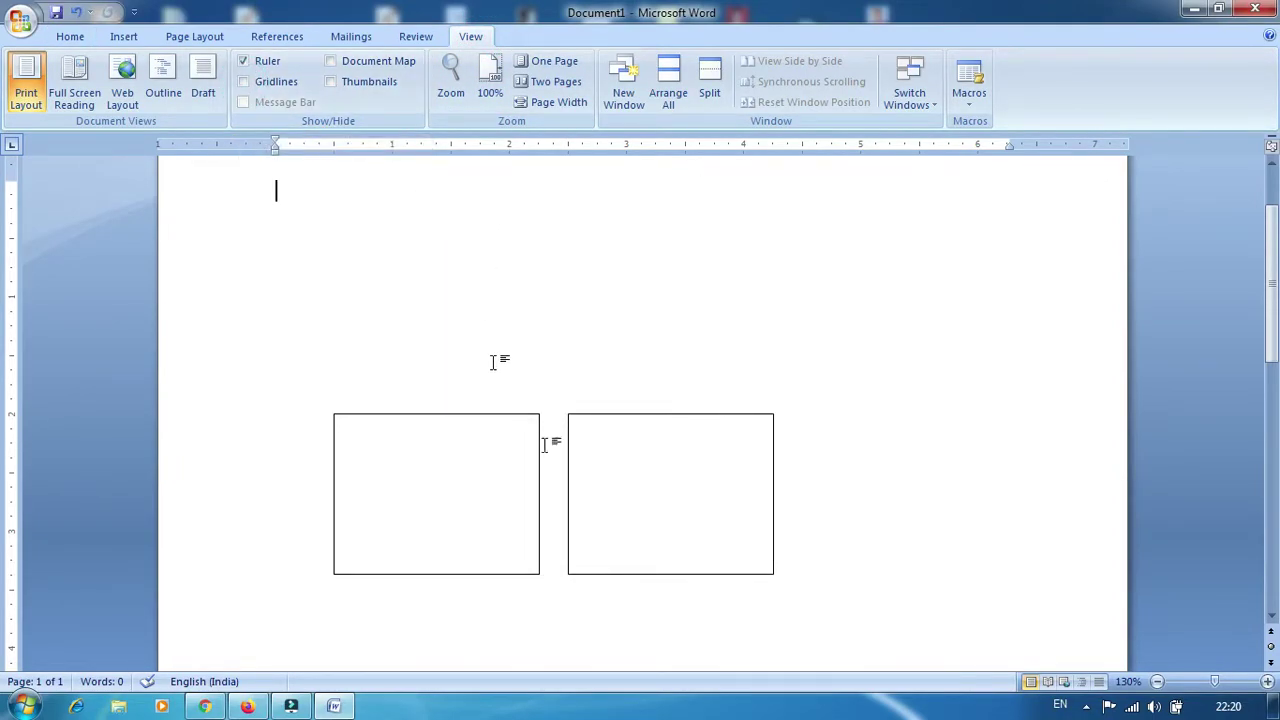
left_click(649, 520)
key("Delete")
left_click(457, 483)
key("Delete")
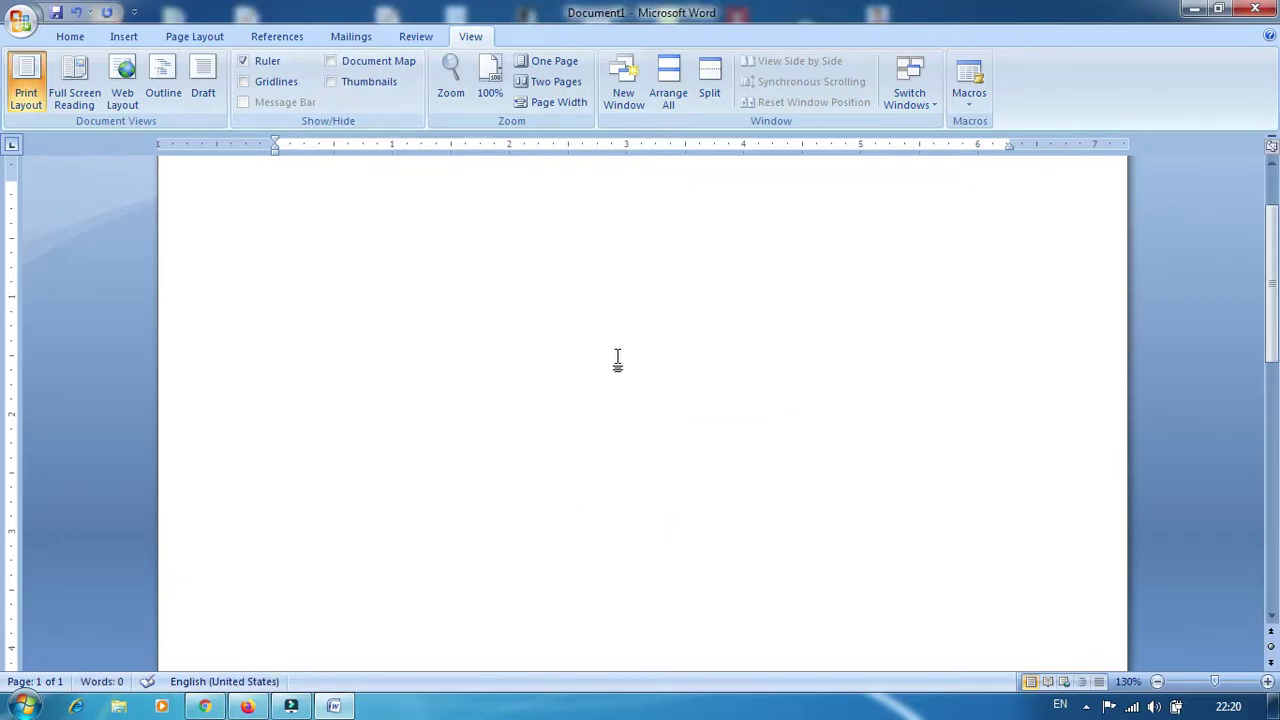
scroll(630, 395, "up", 2)
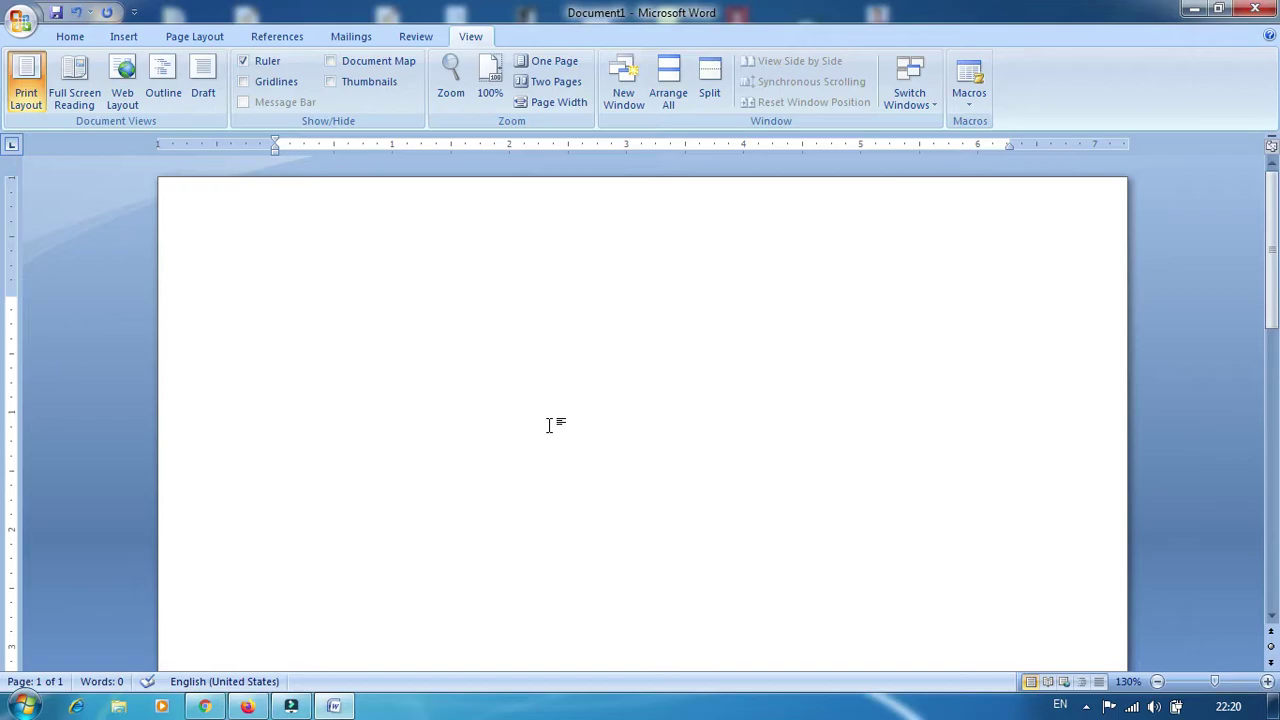
key("ctrl+v")
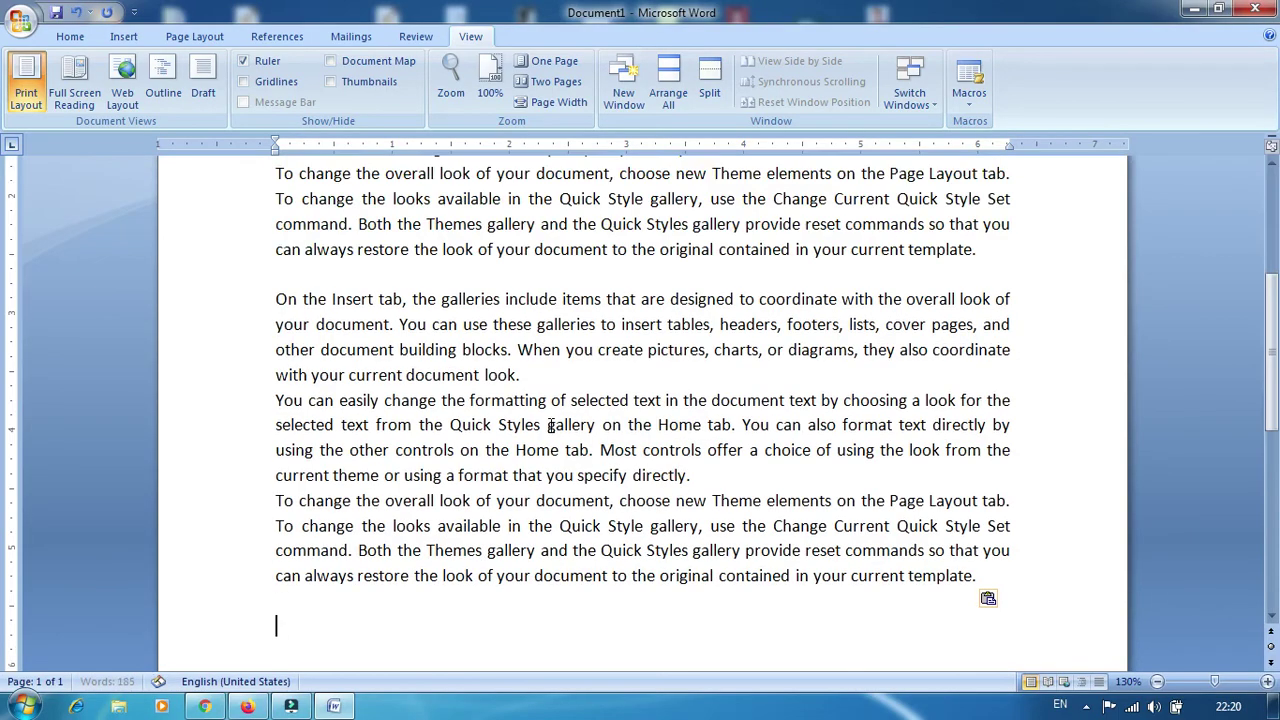
Show the Thumbnails pane from the Document Map options
left_click(331, 61)
left_click(97, 146)
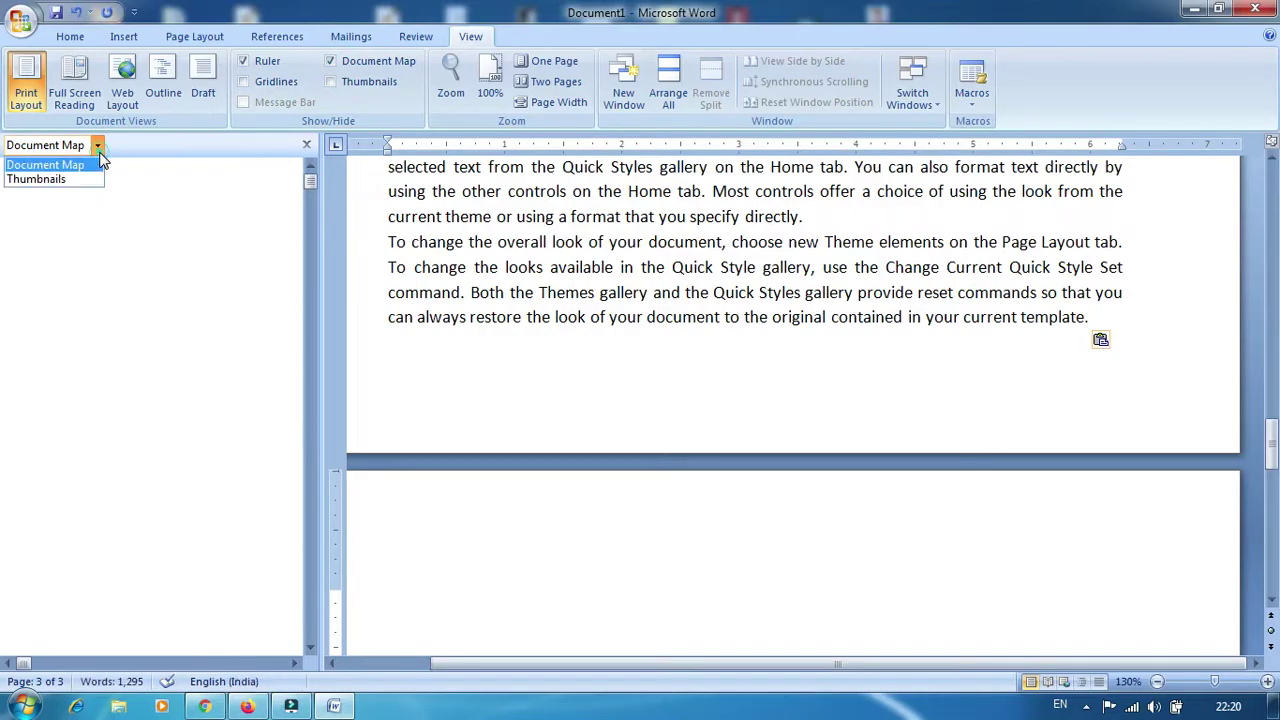
left_click(72, 182)
scroll(198, 410, "up", 5)
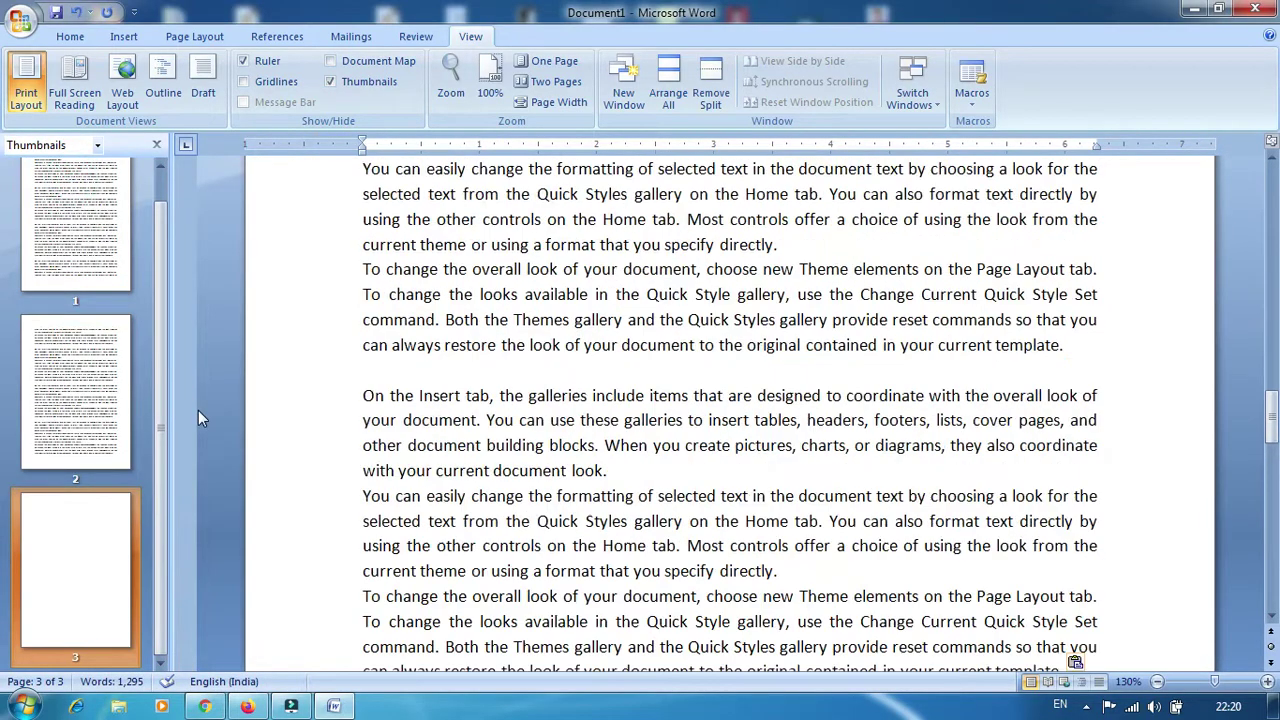
scroll(230, 404, "up", 15)
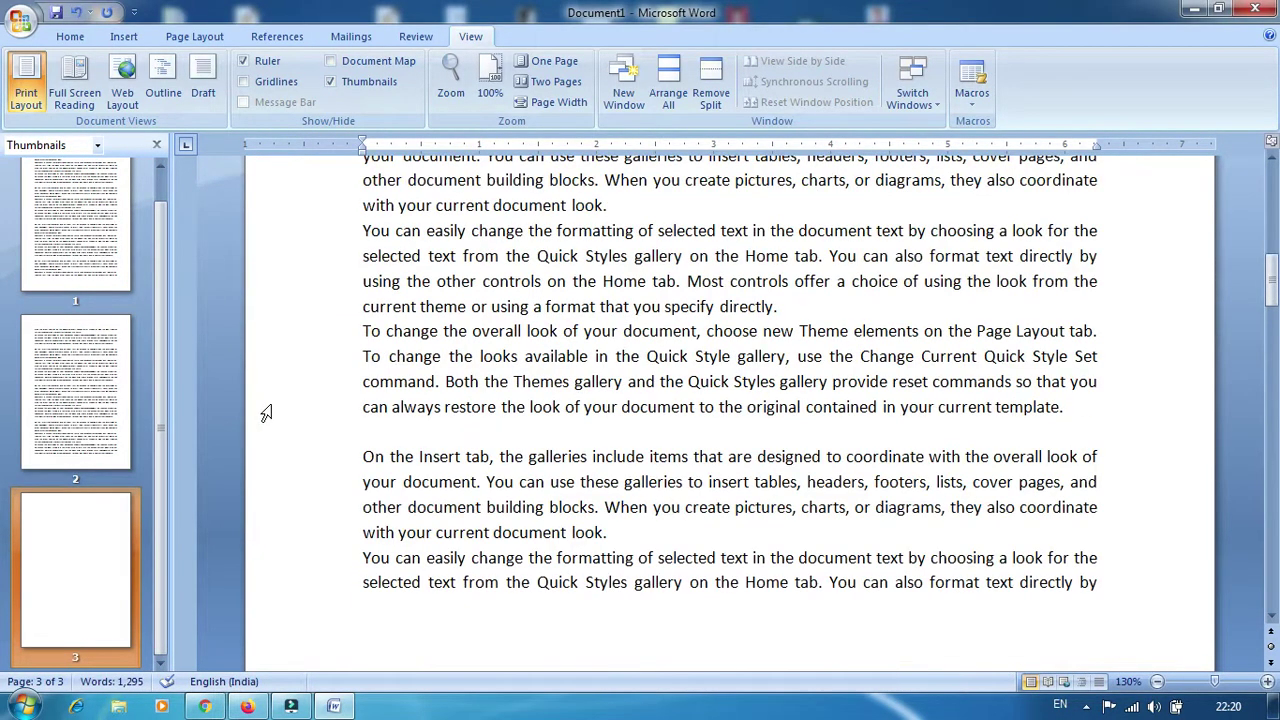
scroll(210, 360, "up", 2)
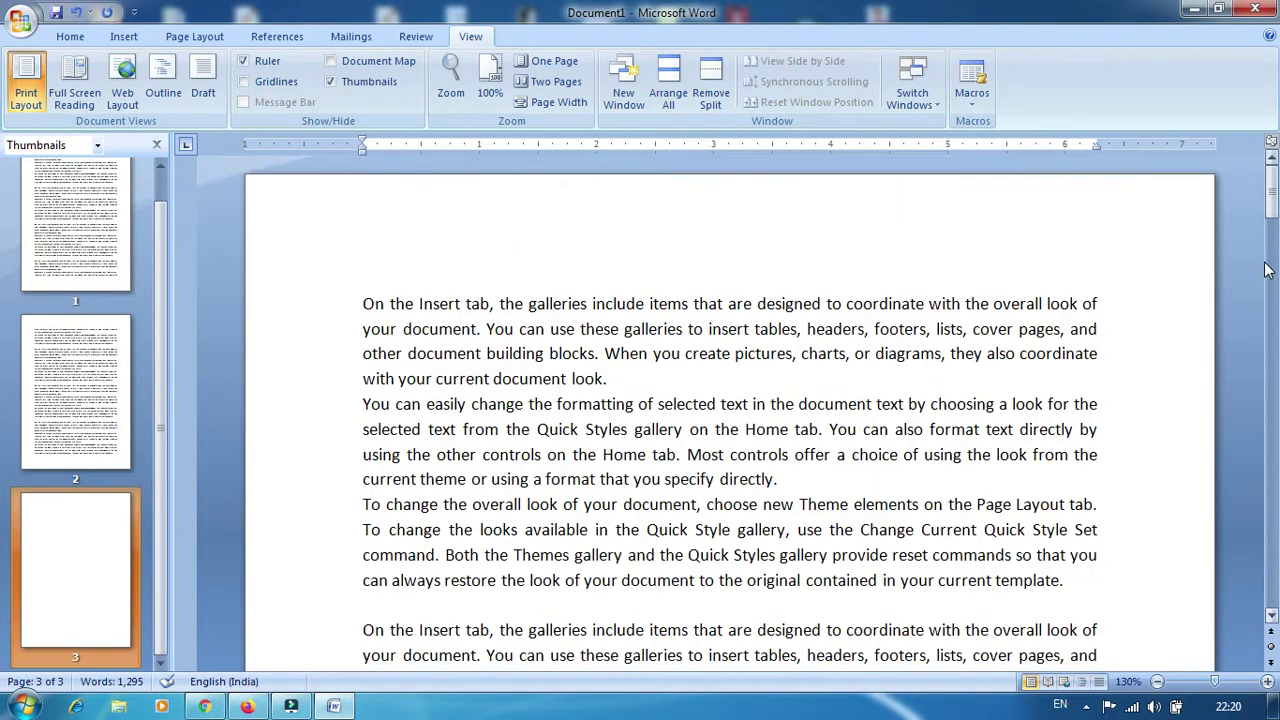
scroll(120, 230, "up", 2)
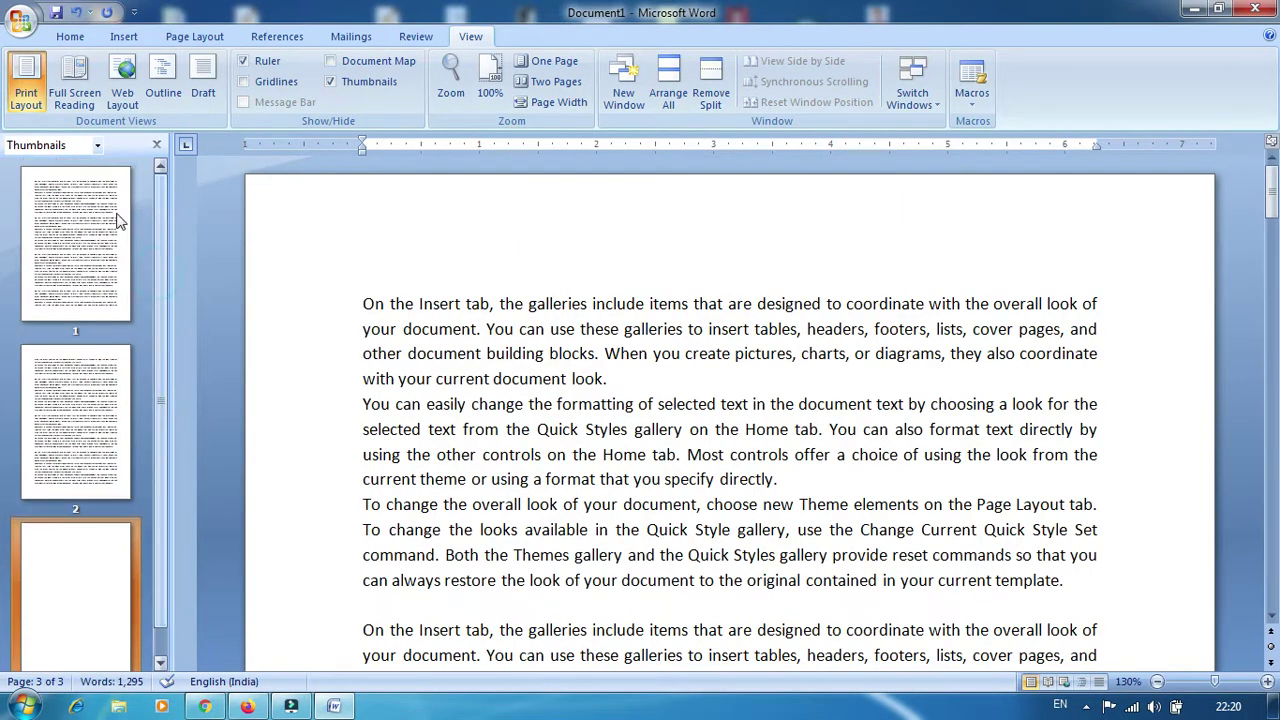
Jump through pages 1, 2 and 3 by thumbnail, back to page 1, then hide Thumbnails
left_click(80, 220)
left_click(62, 420)
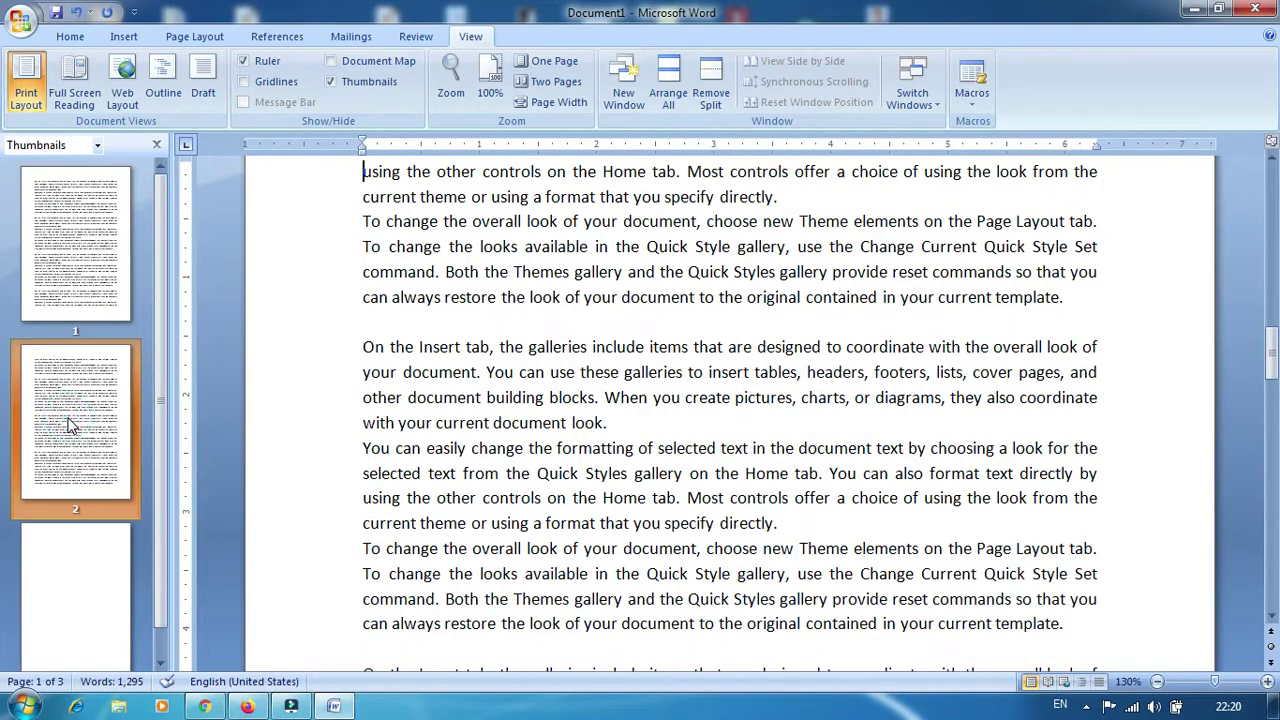
left_click(86, 606)
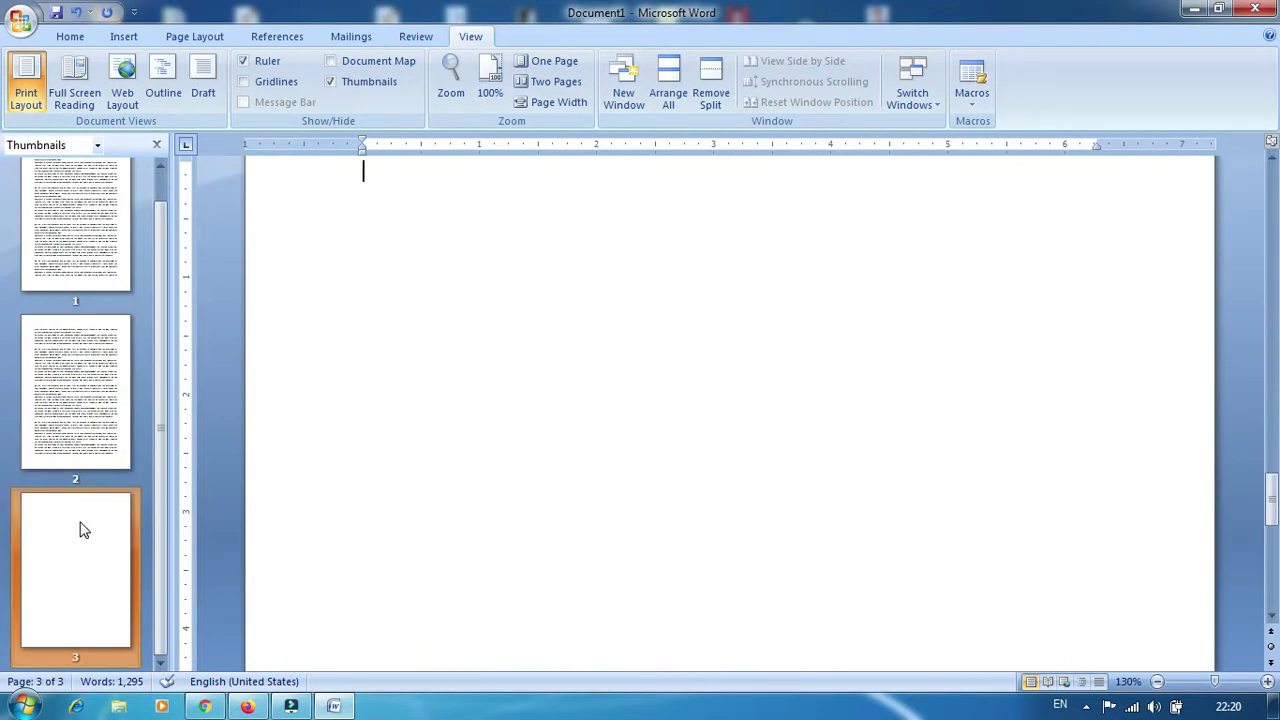
left_click(72, 405)
left_click(74, 245)
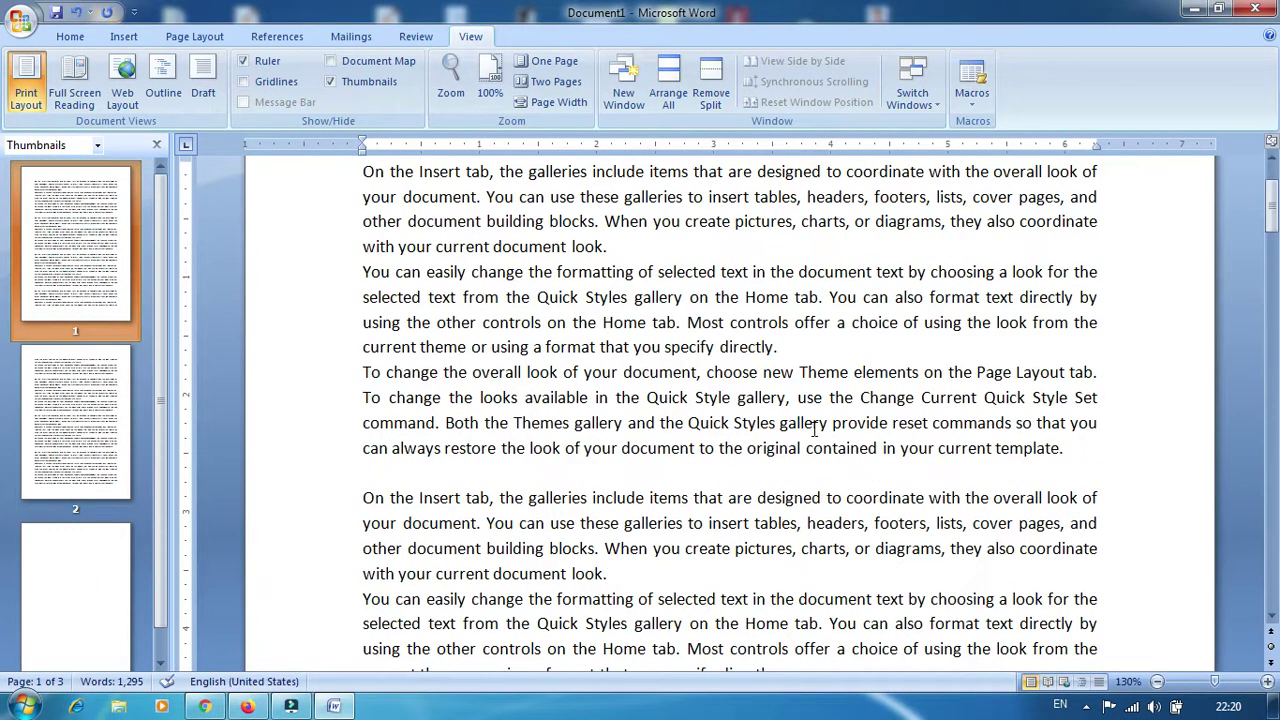
left_click(331, 82)
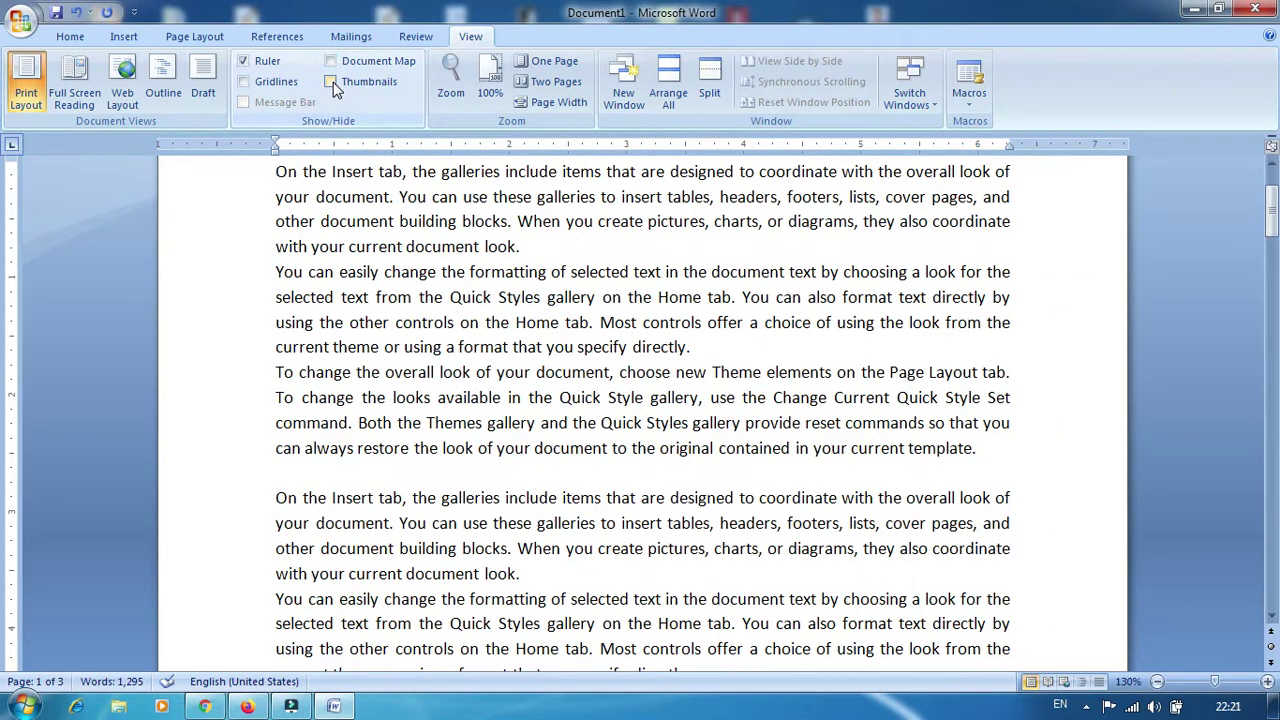
Zoom the document to 200% in the Zoom dialog, then back to 100%
left_click(451, 72)
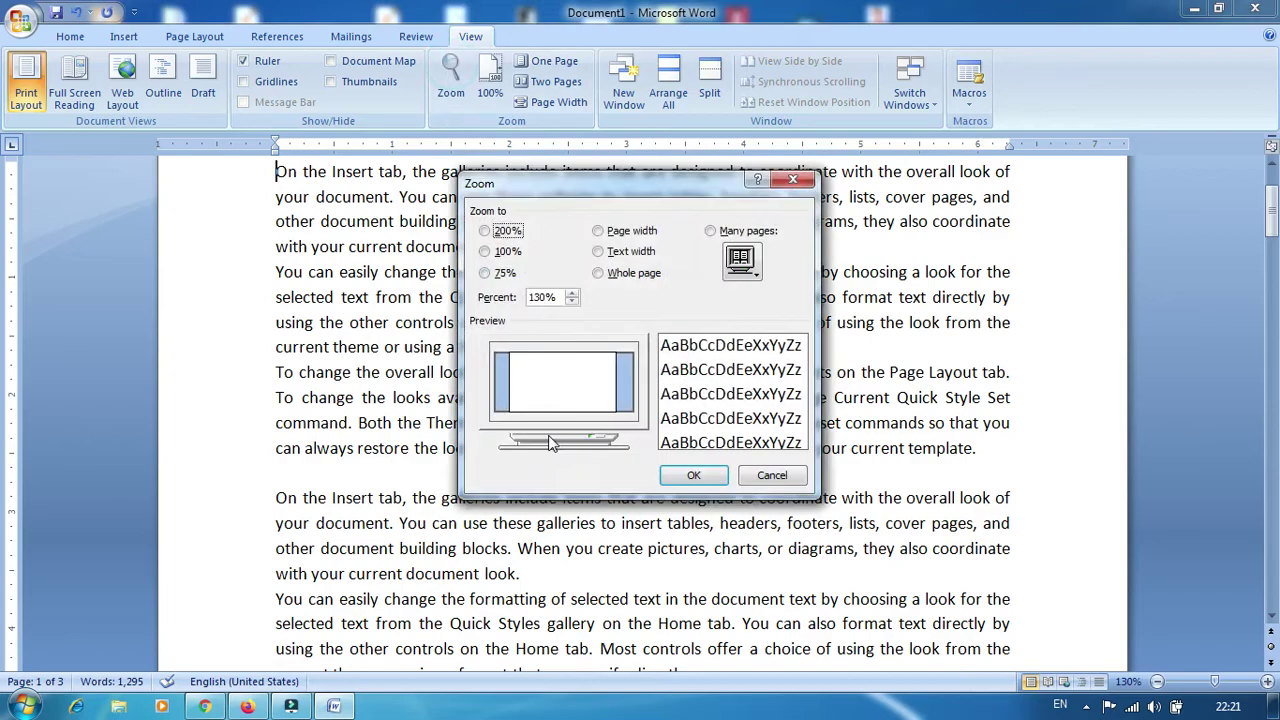
left_click(486, 232)
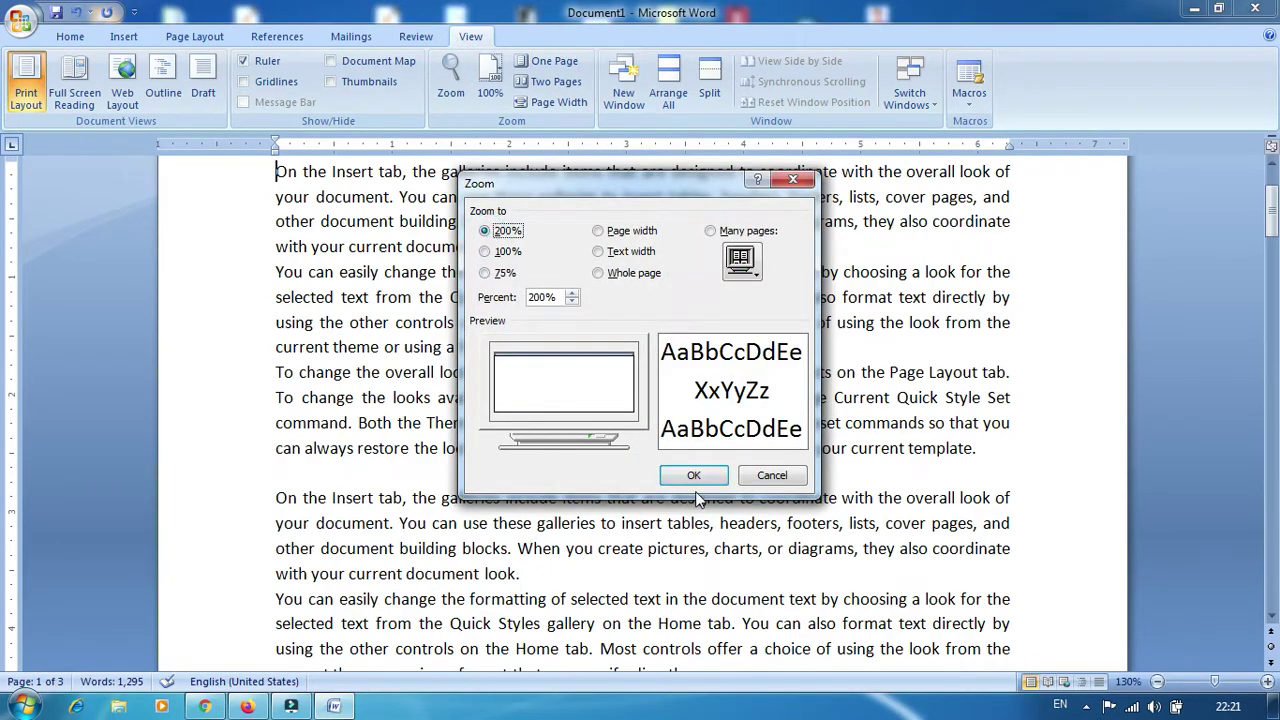
left_click(692, 476)
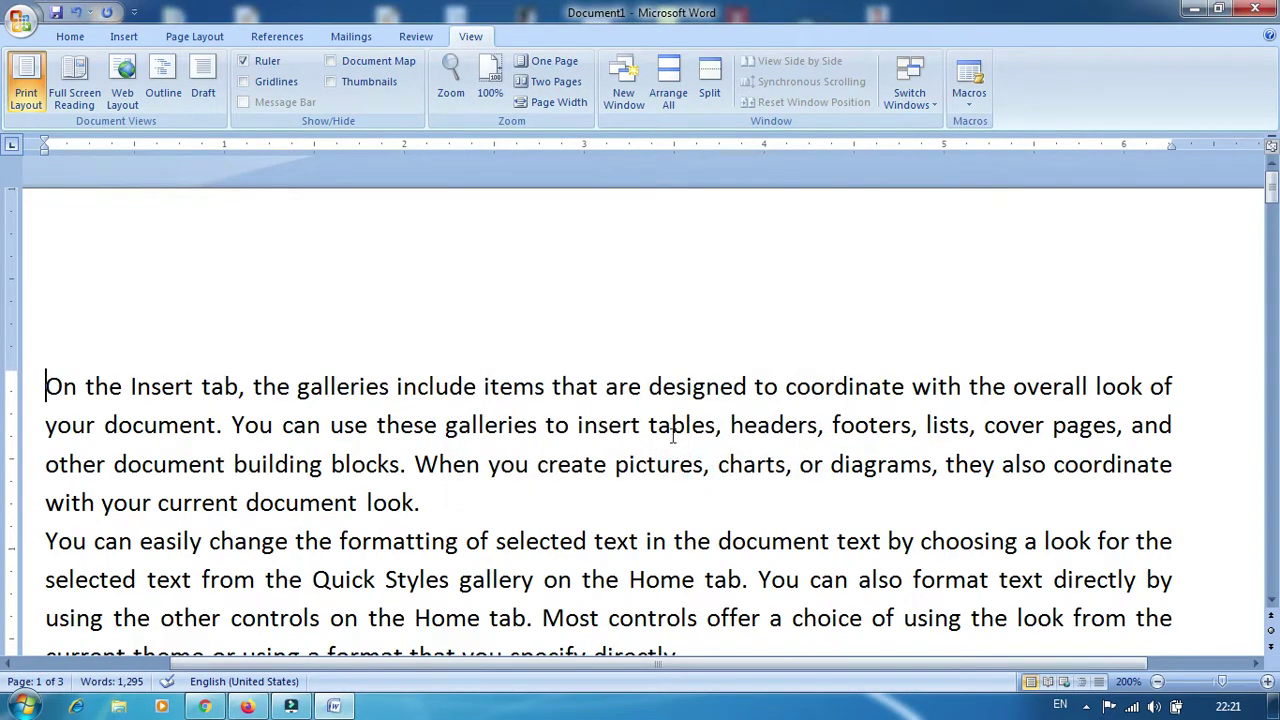
left_click(490, 80)
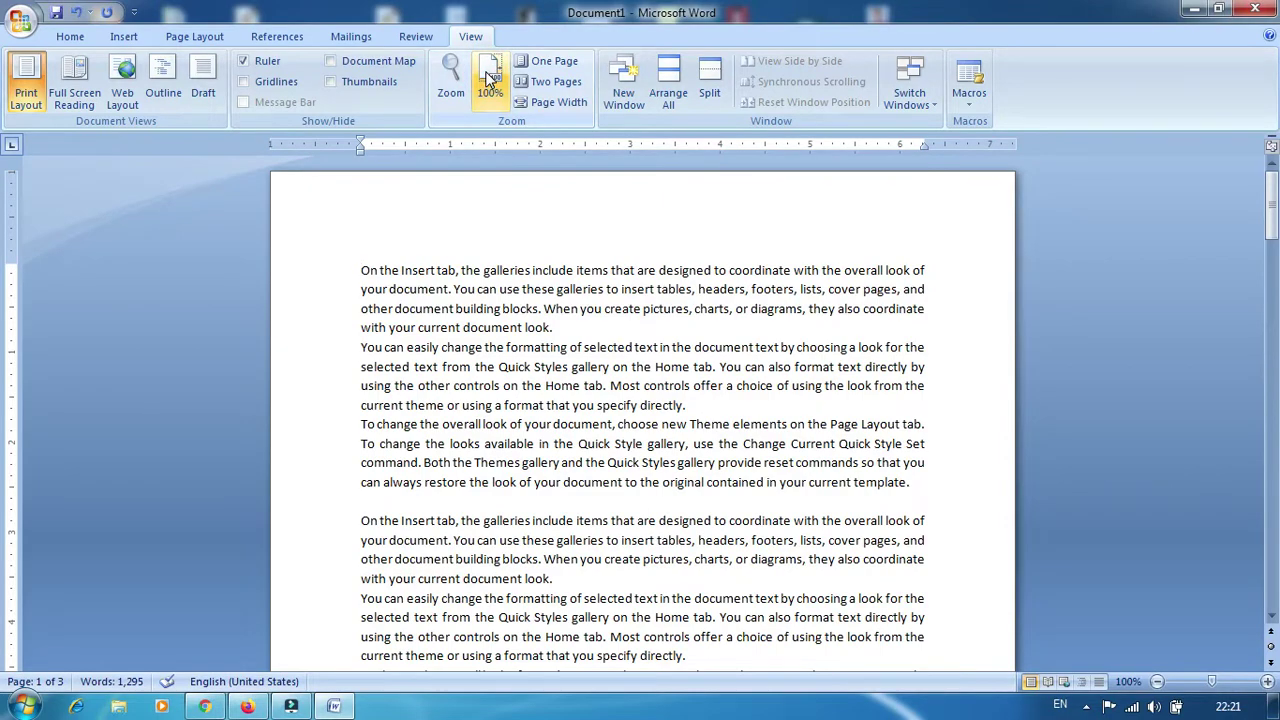
Try One Page, Two Pages, Page Width, One Page and 100% zoom, then open a New Window
left_click(568, 62)
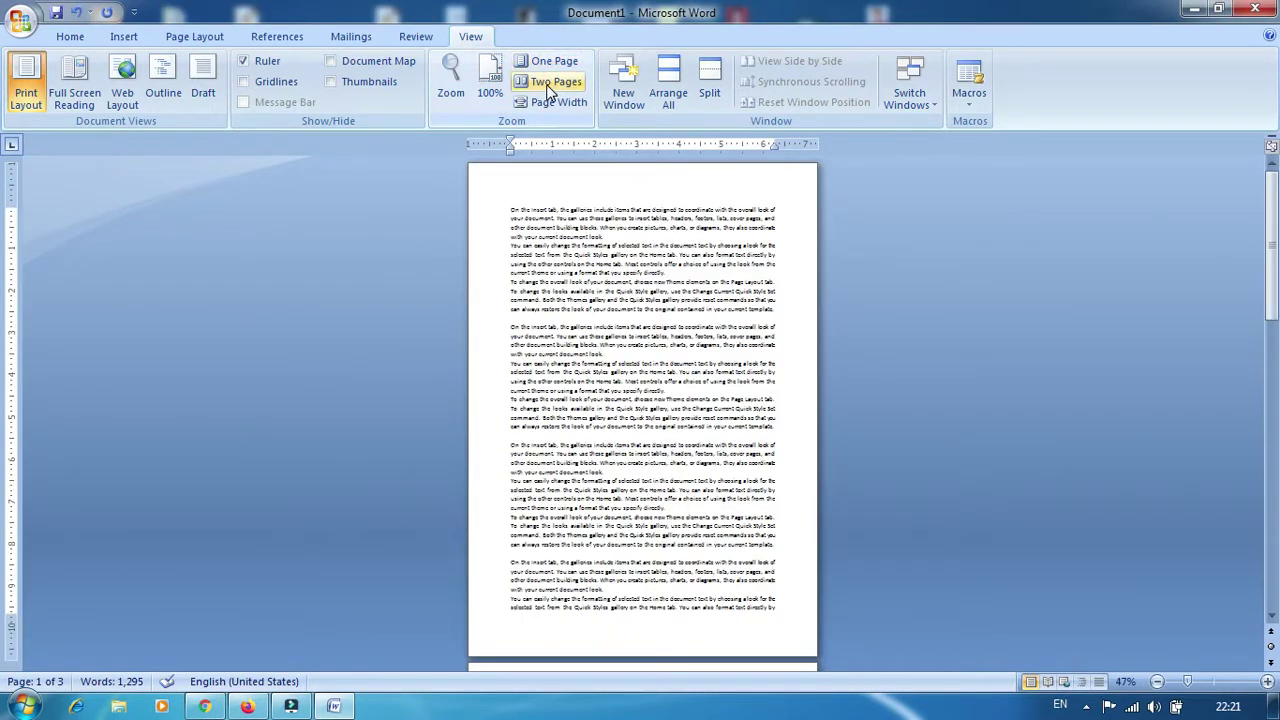
left_click(550, 82)
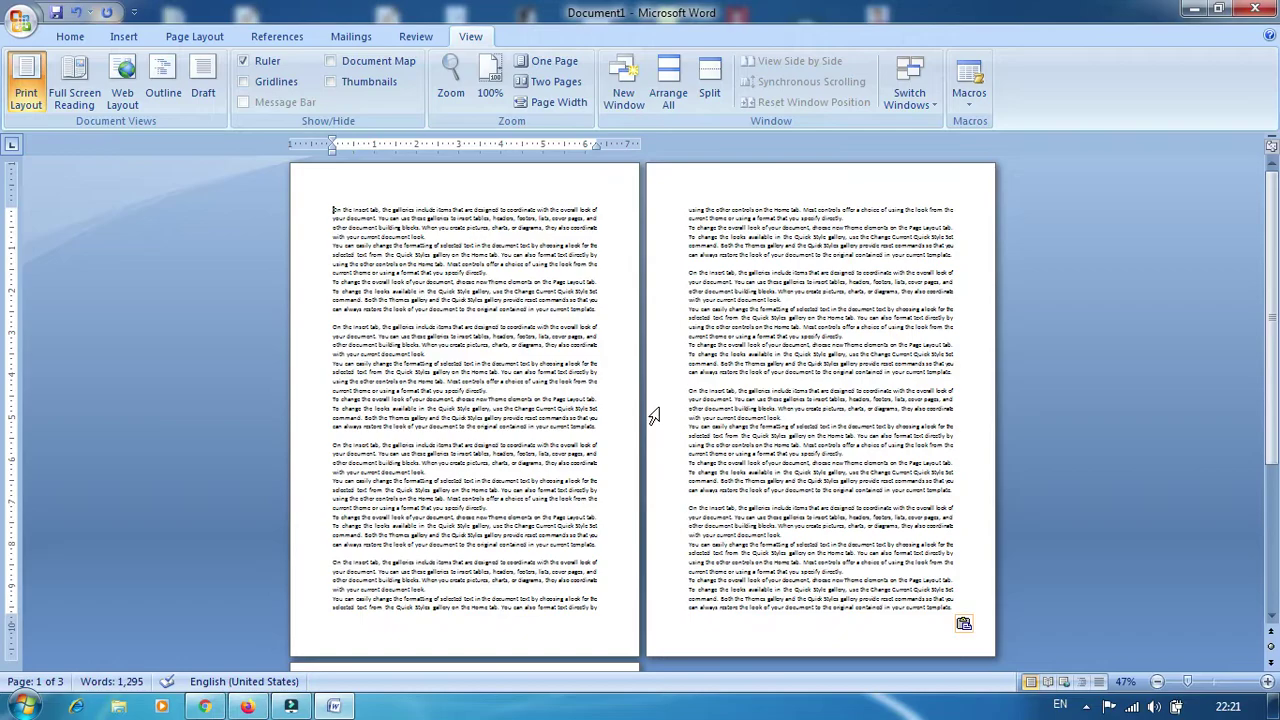
scroll(650, 409, "down", 5)
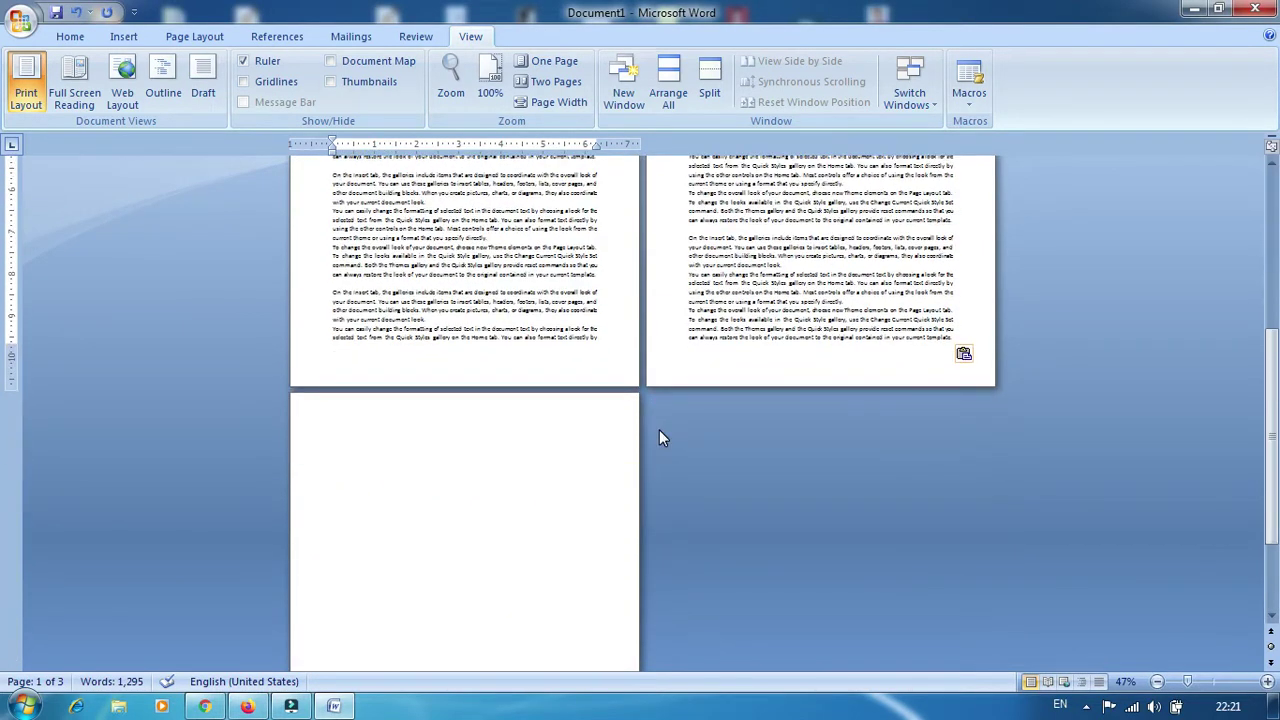
scroll(652, 438, "up", 2)
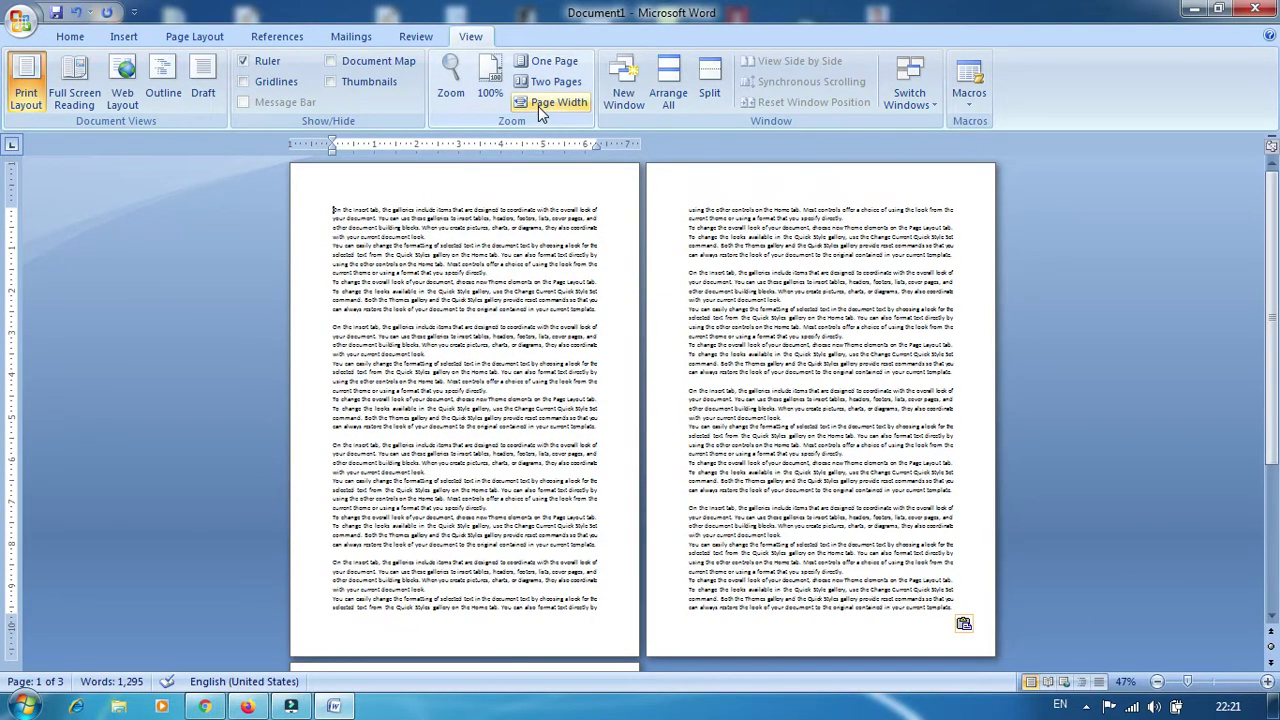
left_click(538, 106)
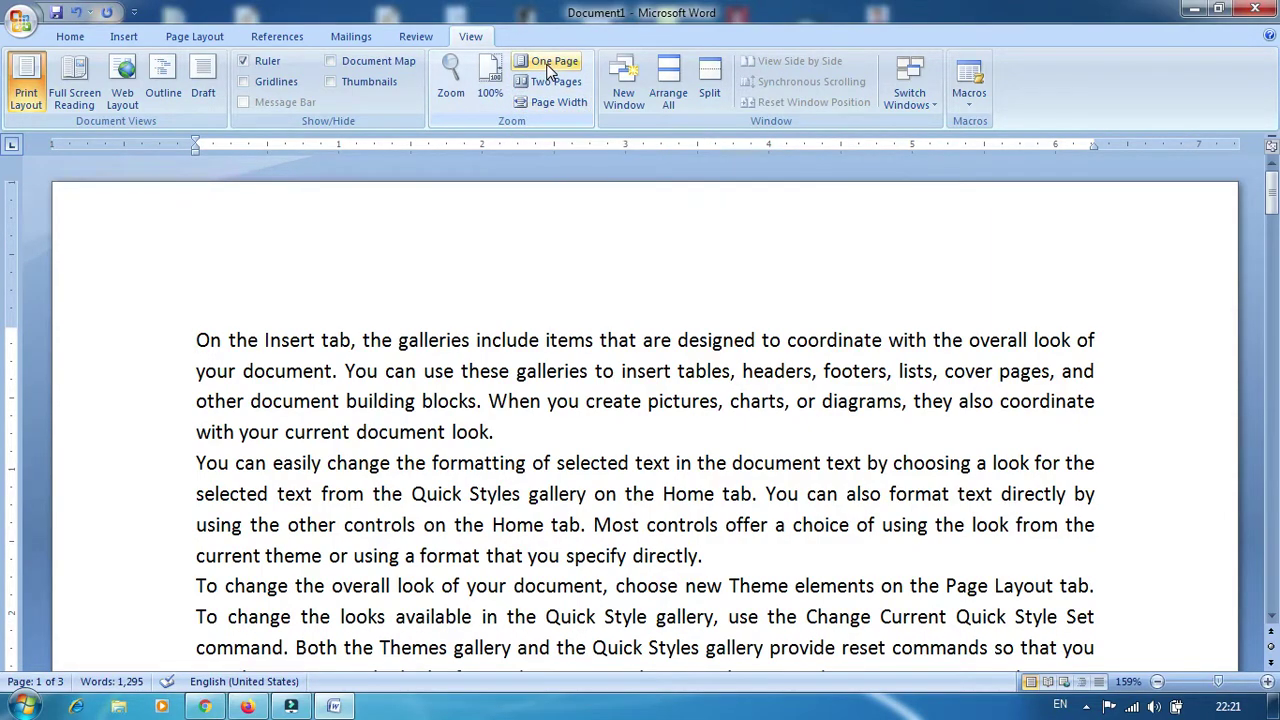
left_click(549, 66)
left_click(491, 82)
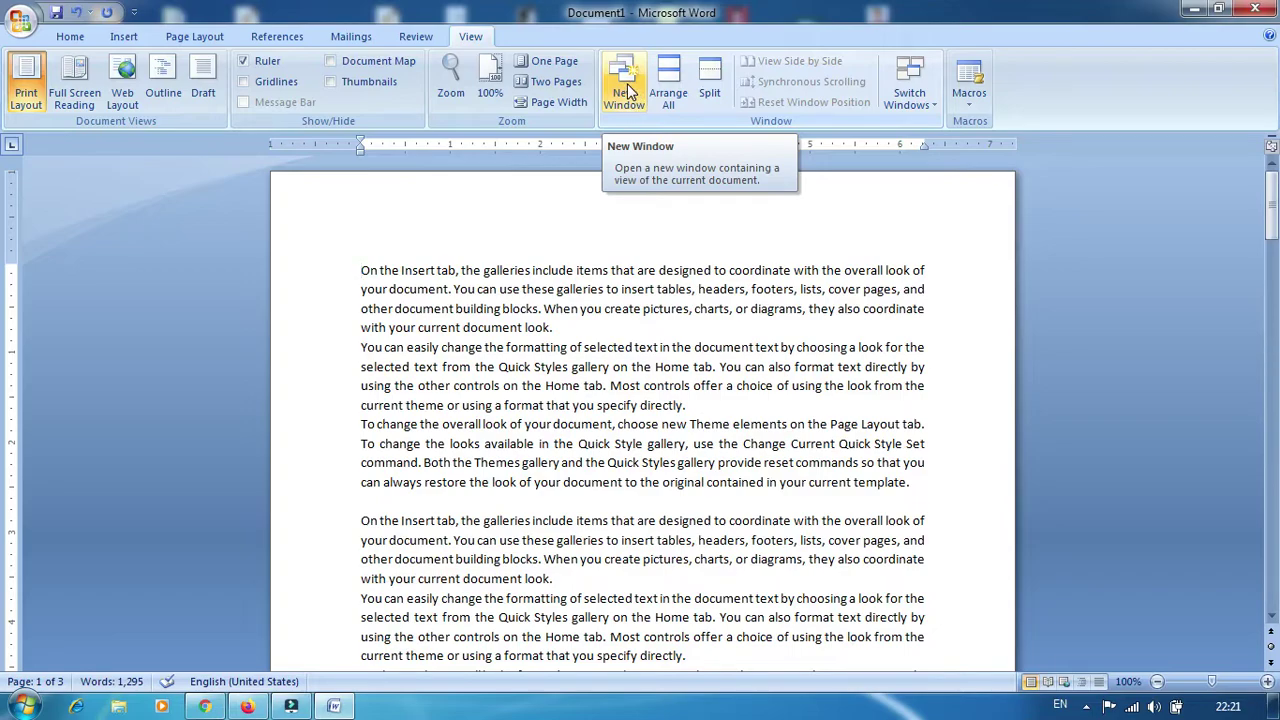
left_click(627, 90)
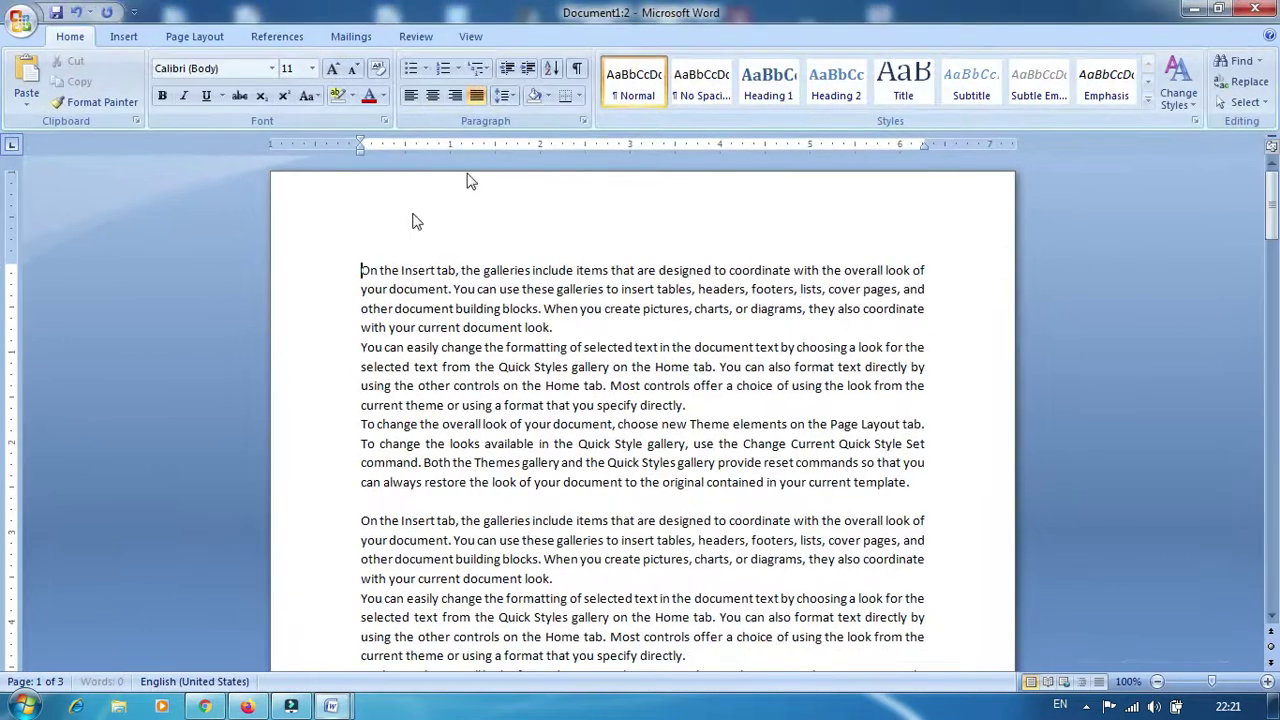
Tile both Document1 windows with Arrange All
mouse_move(338, 706)
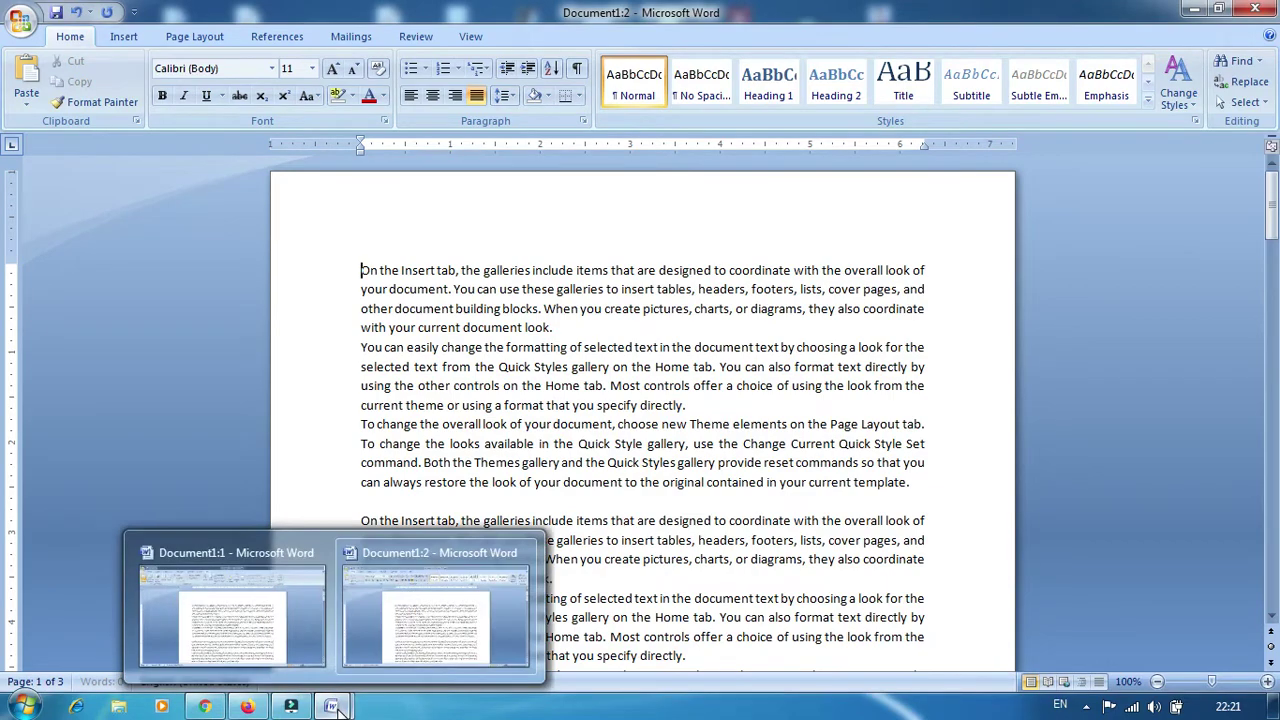
left_click(470, 36)
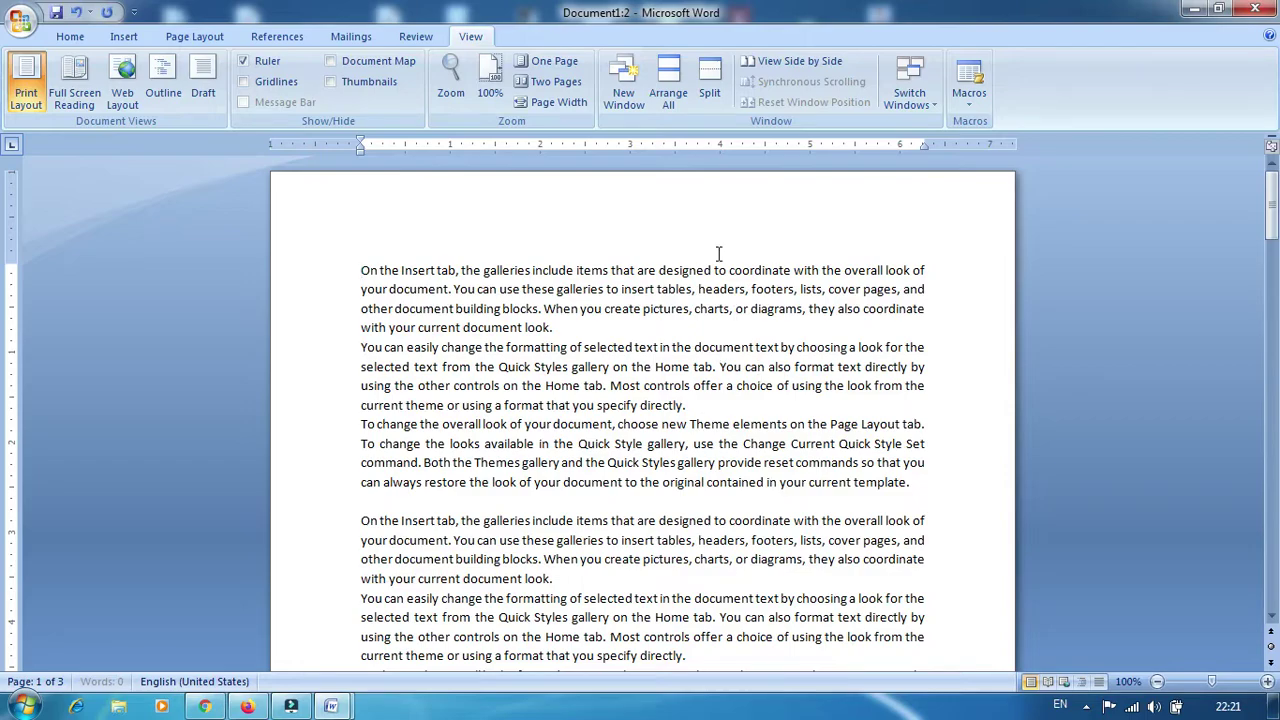
left_click(668, 84)
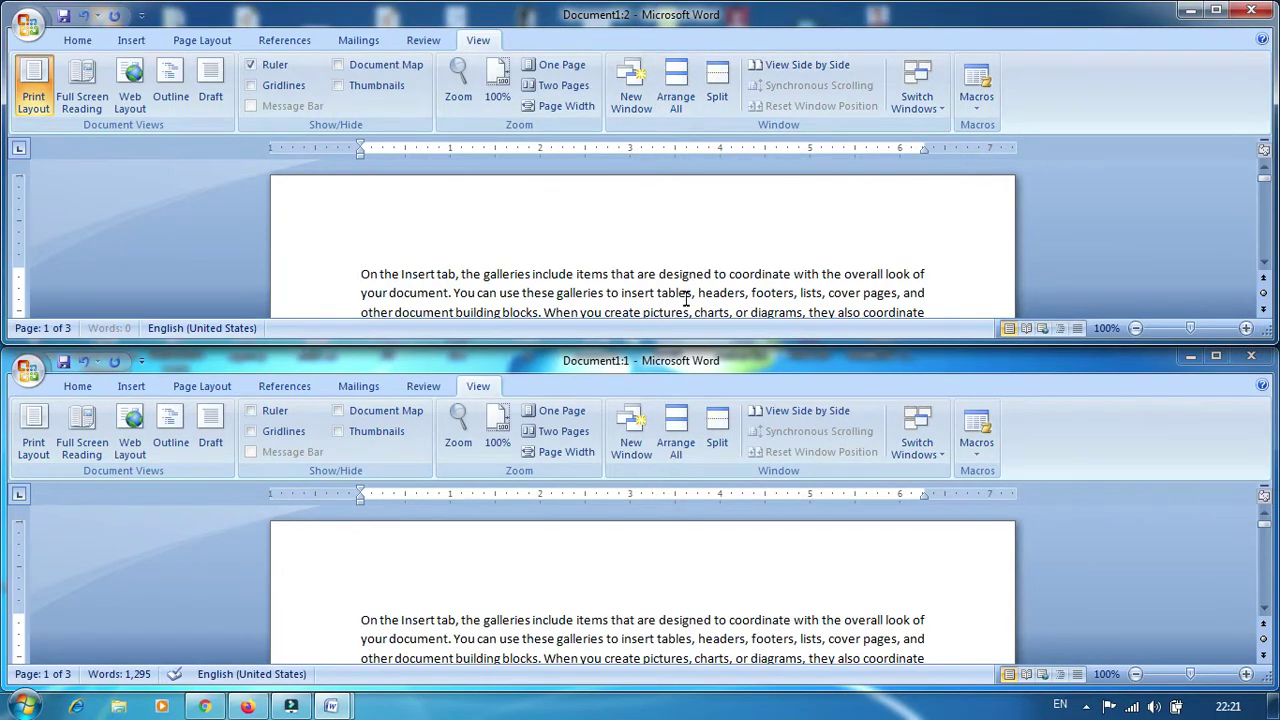
left_click(351, 269)
type("465454654654On")
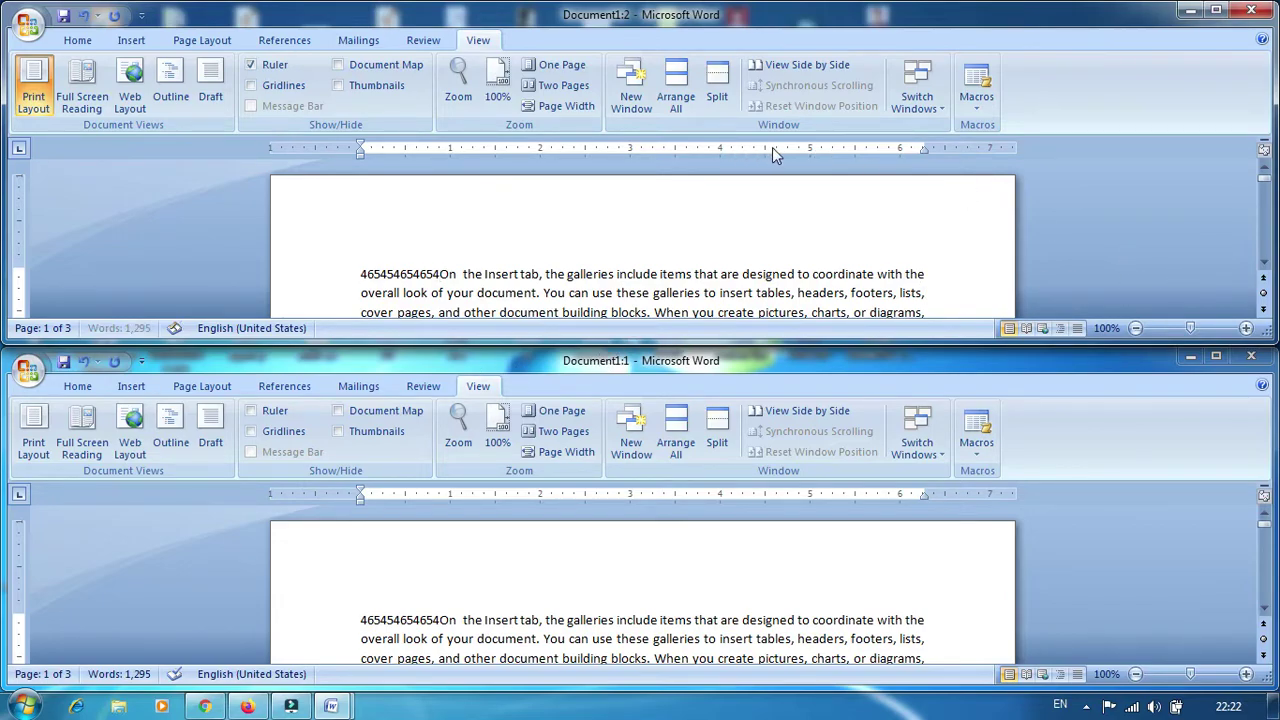
left_click(1191, 358)
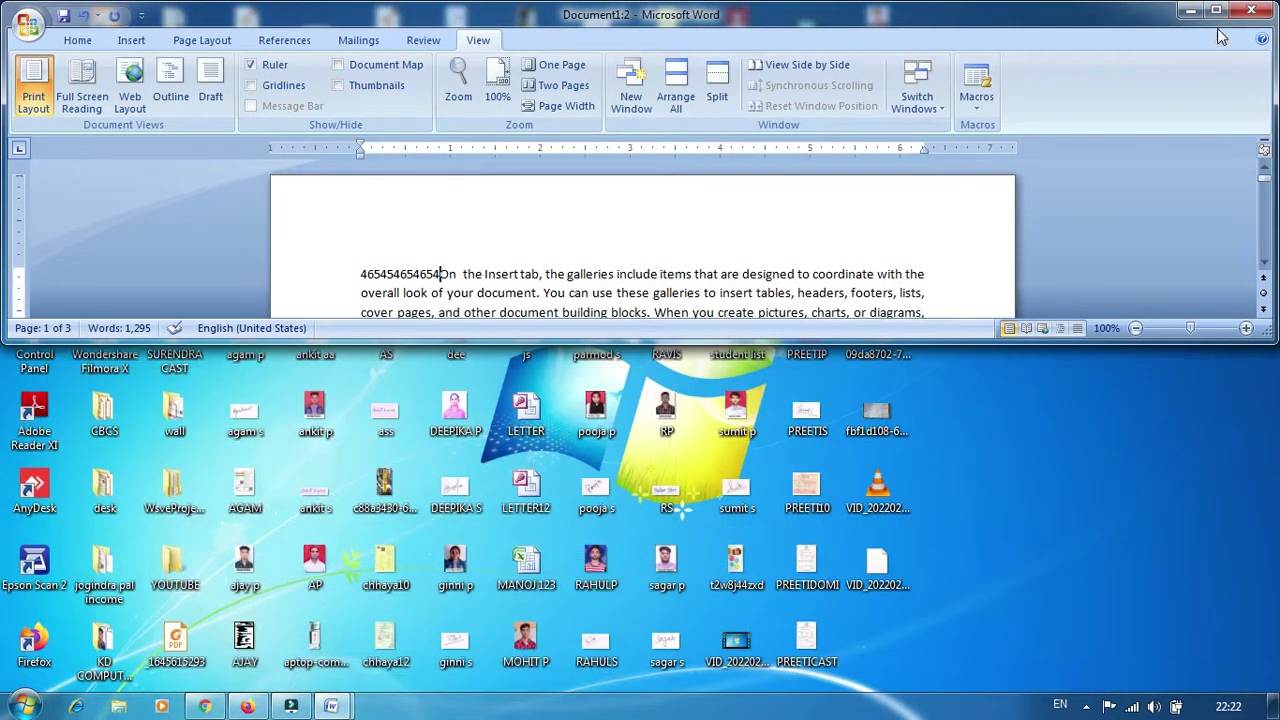
left_click(1216, 10)
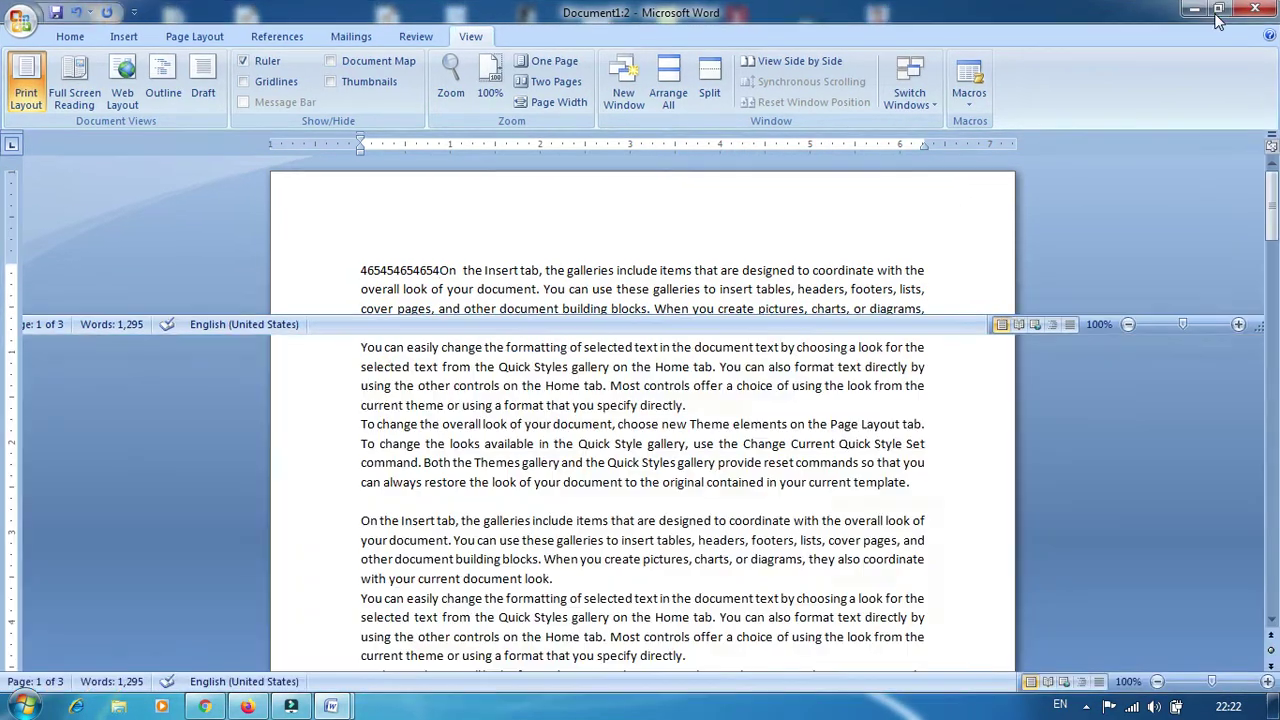
Split the document into two panes and type 'fhdghsdfhdfgsdfgsdfhgfgh' into the text
left_click(709, 85)
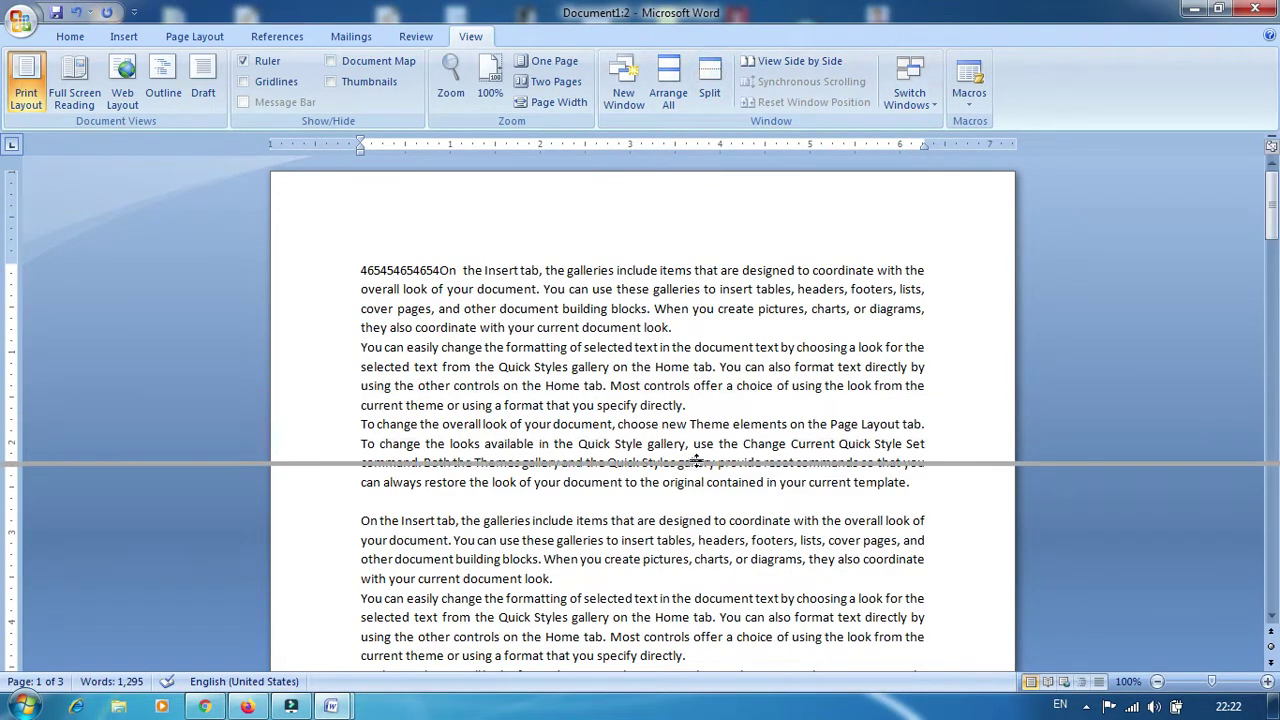
left_click(717, 445)
scroll(600, 530, "up", 5)
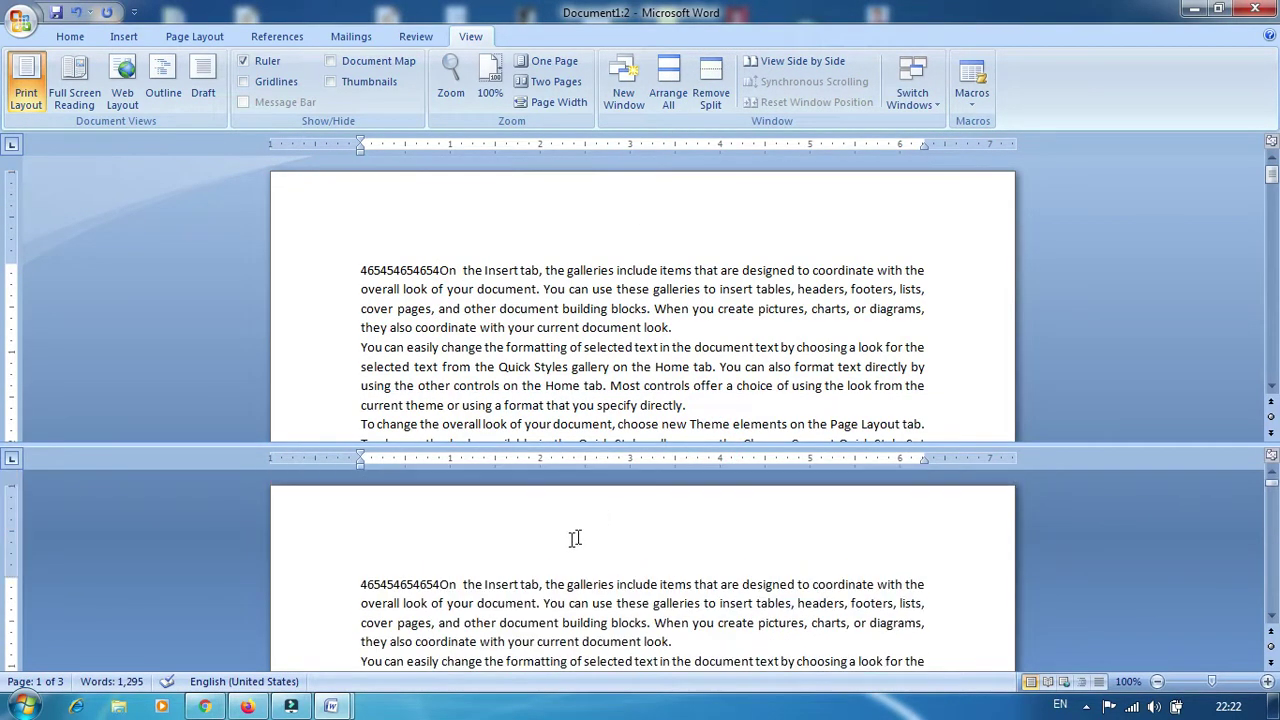
type("fhdghsdfhdfgsdfgsdfhgfgh")
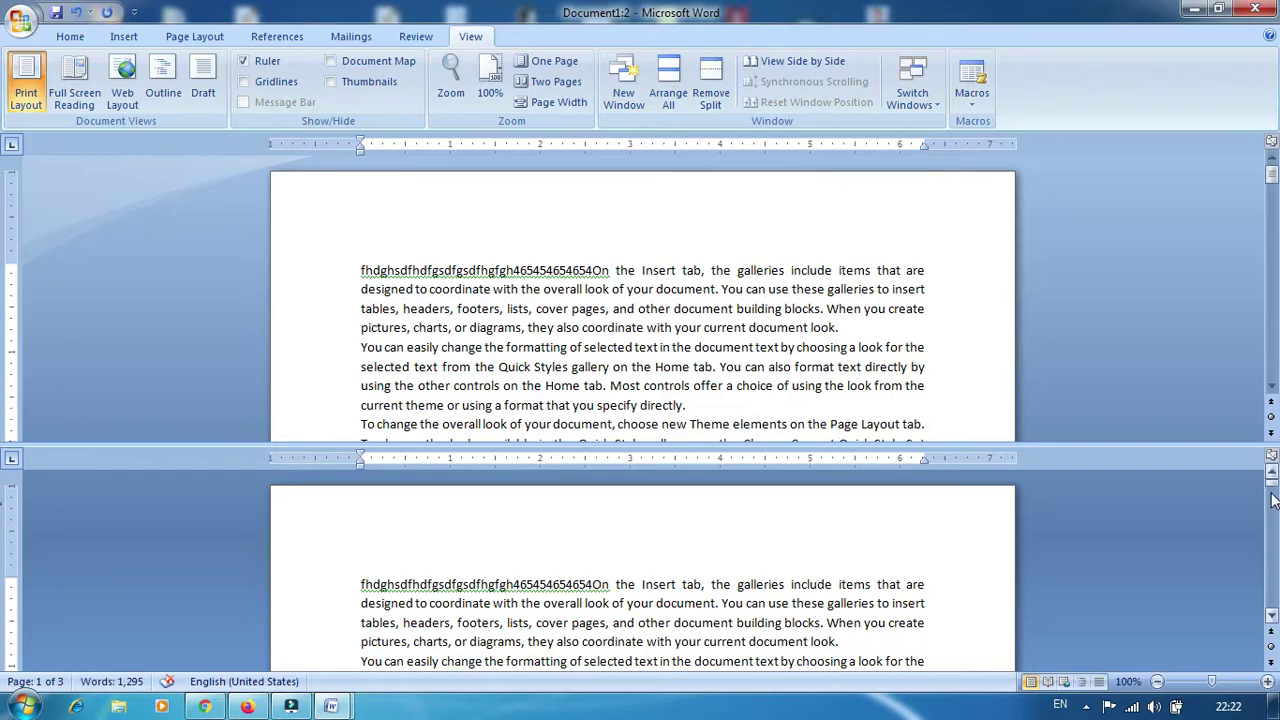
Insert 'hdfghdfghfgh' before 'using the other controls' in the split view
left_click_drag(1272, 490, 1273, 522)
left_click_drag(5, 527, 8, 538)
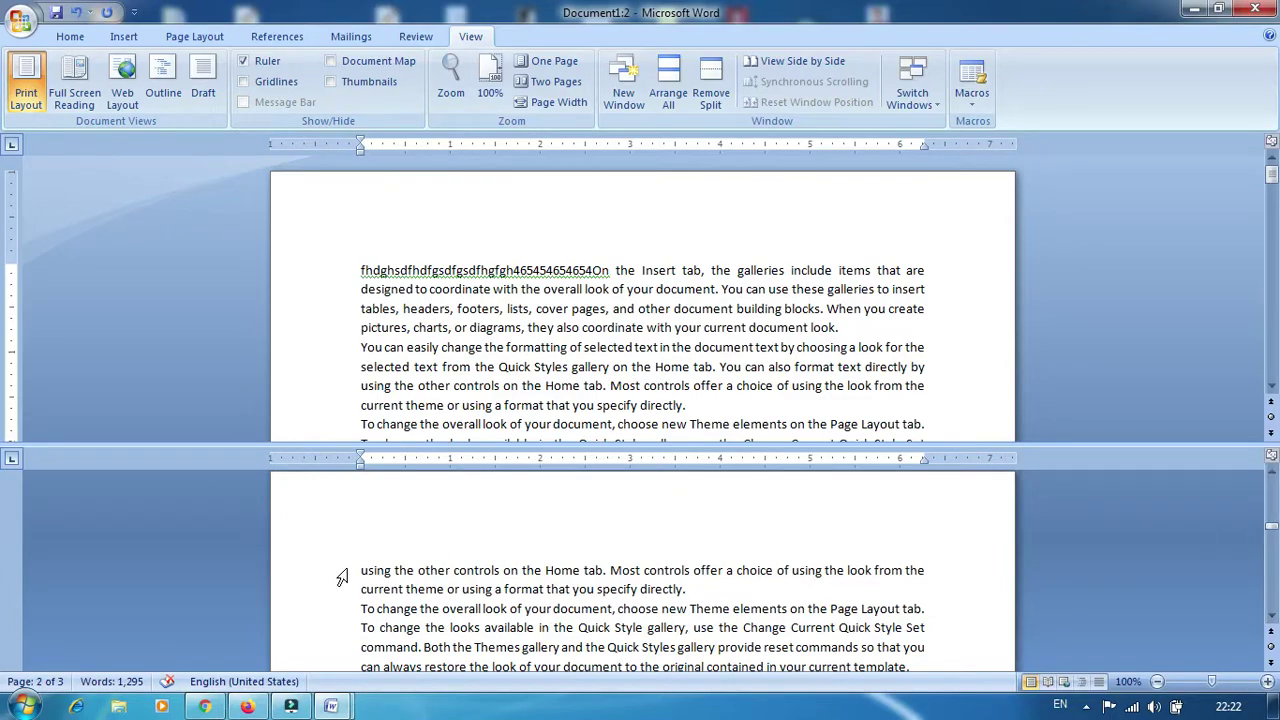
left_click(359, 570)
type("hdfghdfghfgh")
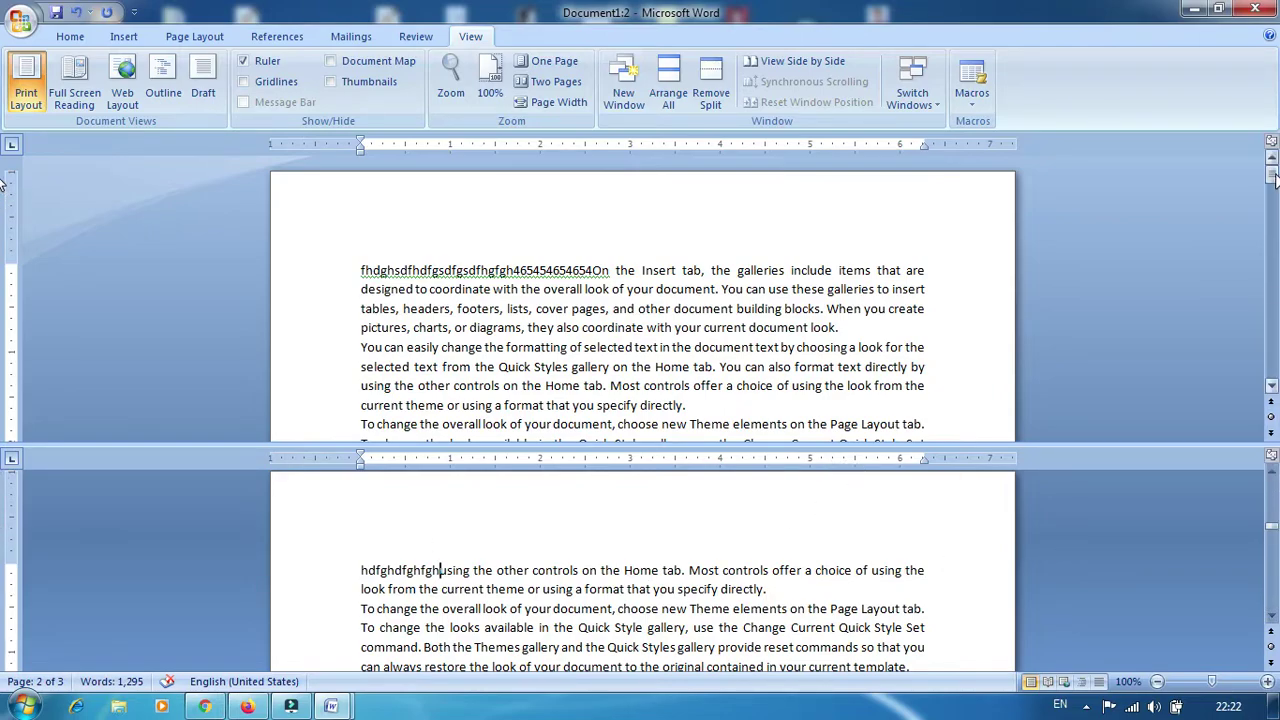
Add 'gdfgsdfhgdfghf' at page 2's first paragraph, then remove the split
scroll(1268, 260, "down", 15)
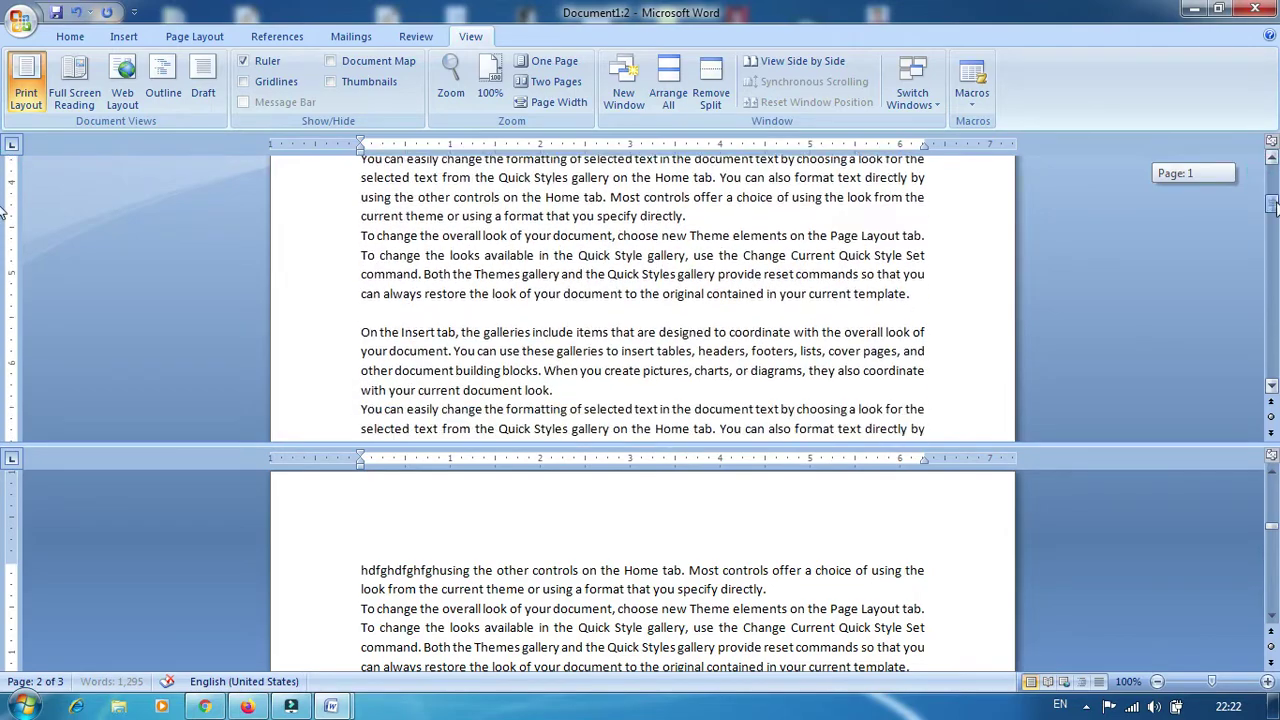
left_click(1271, 533)
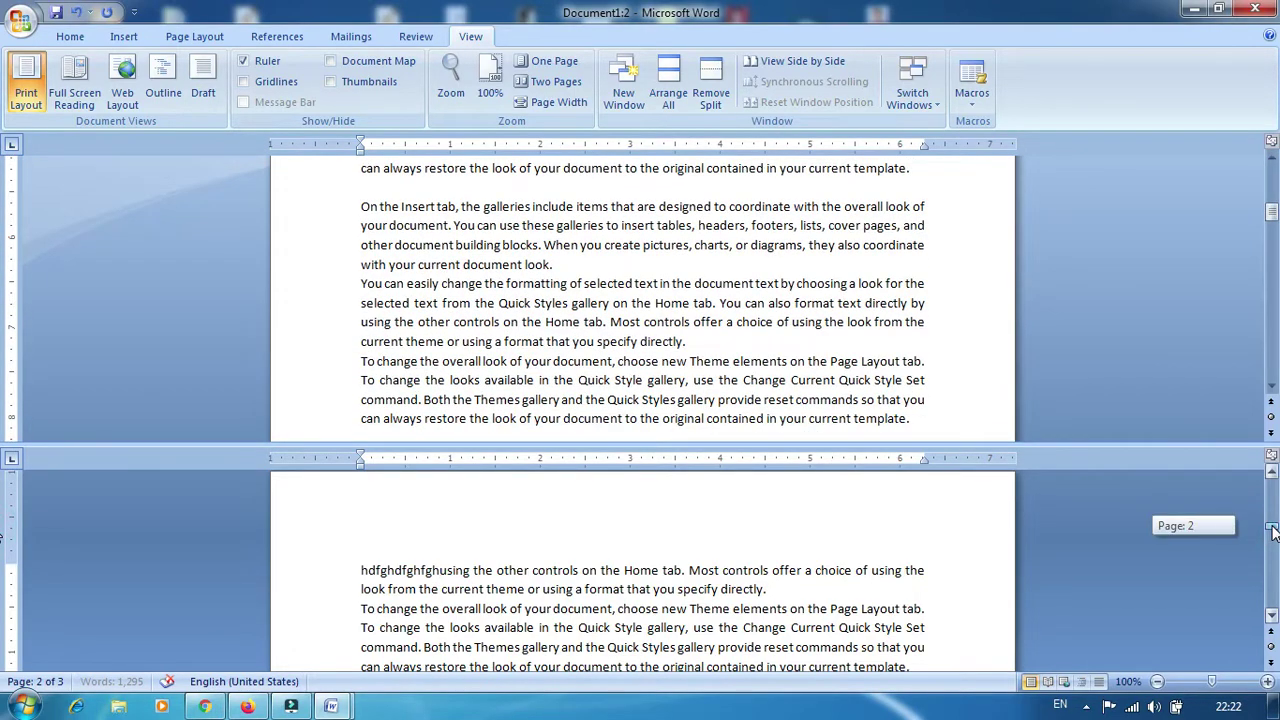
left_click_drag(1272, 211, 1272, 253)
left_click_drag(3, 255, 3, 258)
type("gdfgsdfhgdfghf")
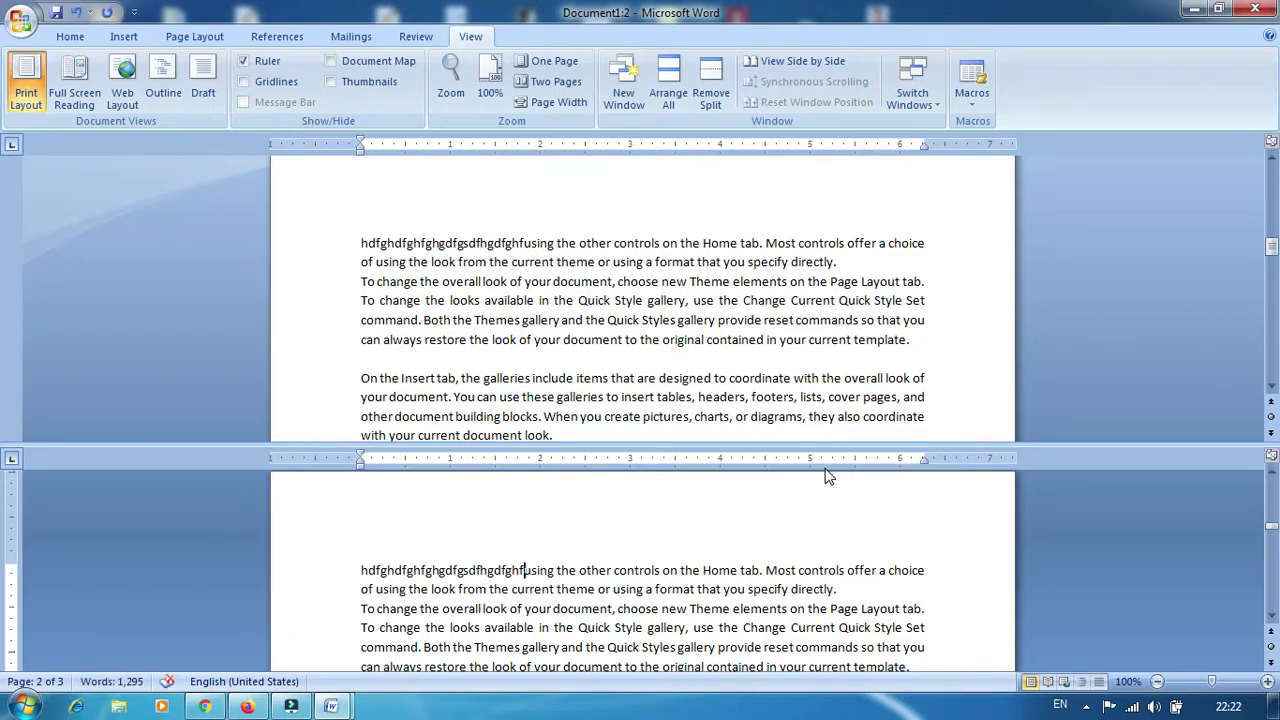
left_click(706, 76)
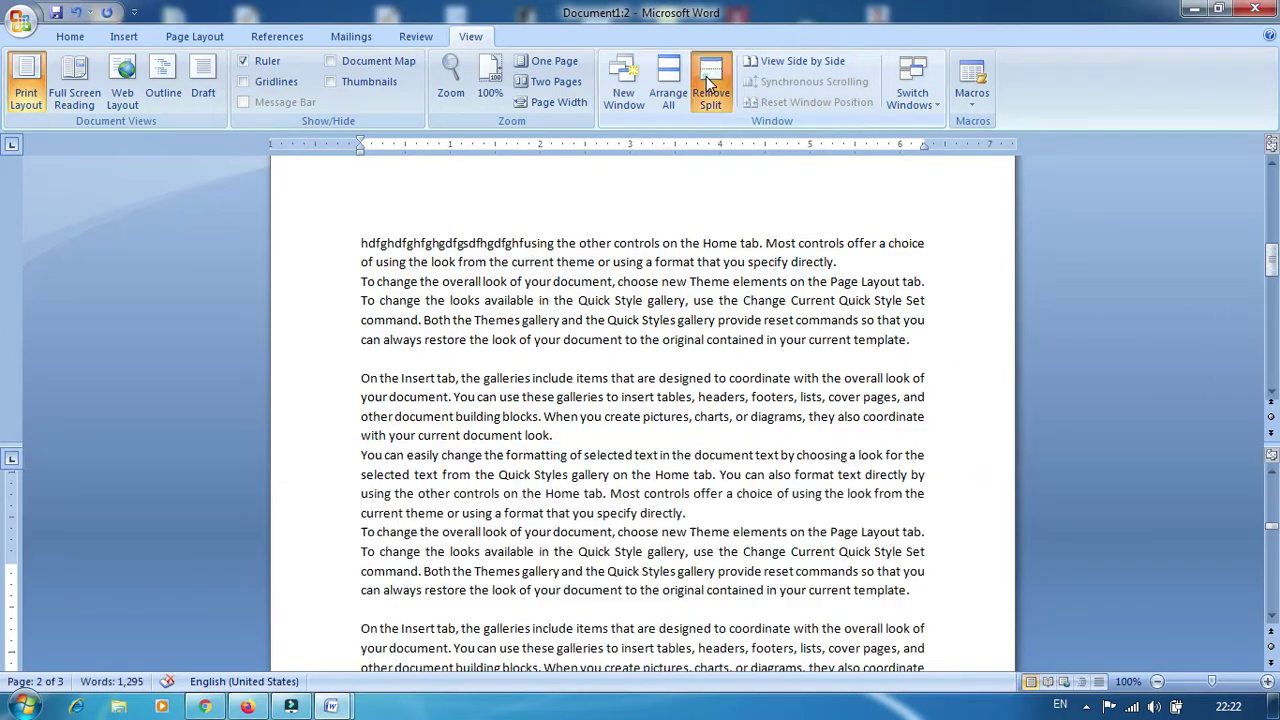
View both document windows side by side and type 'bxdvbxdfbhfghfghf' before 'On the Insert tab'
left_click(806, 61)
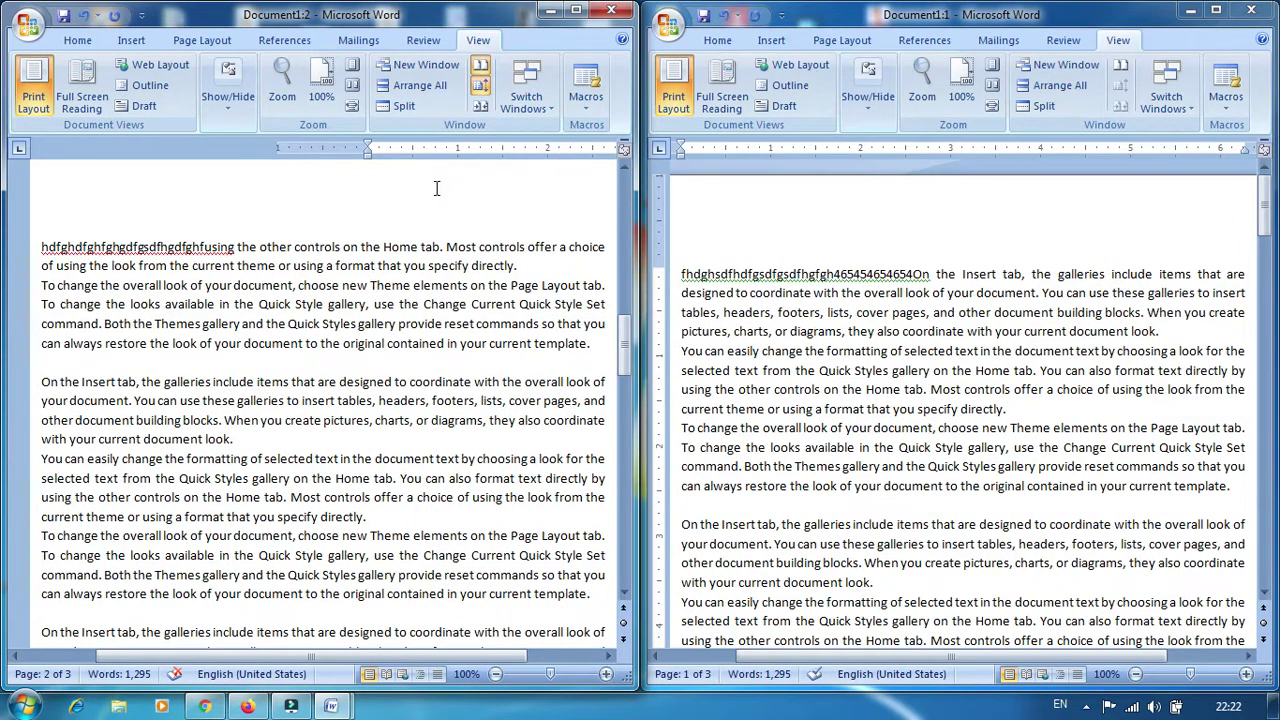
scroll(461, 307, "up", 18)
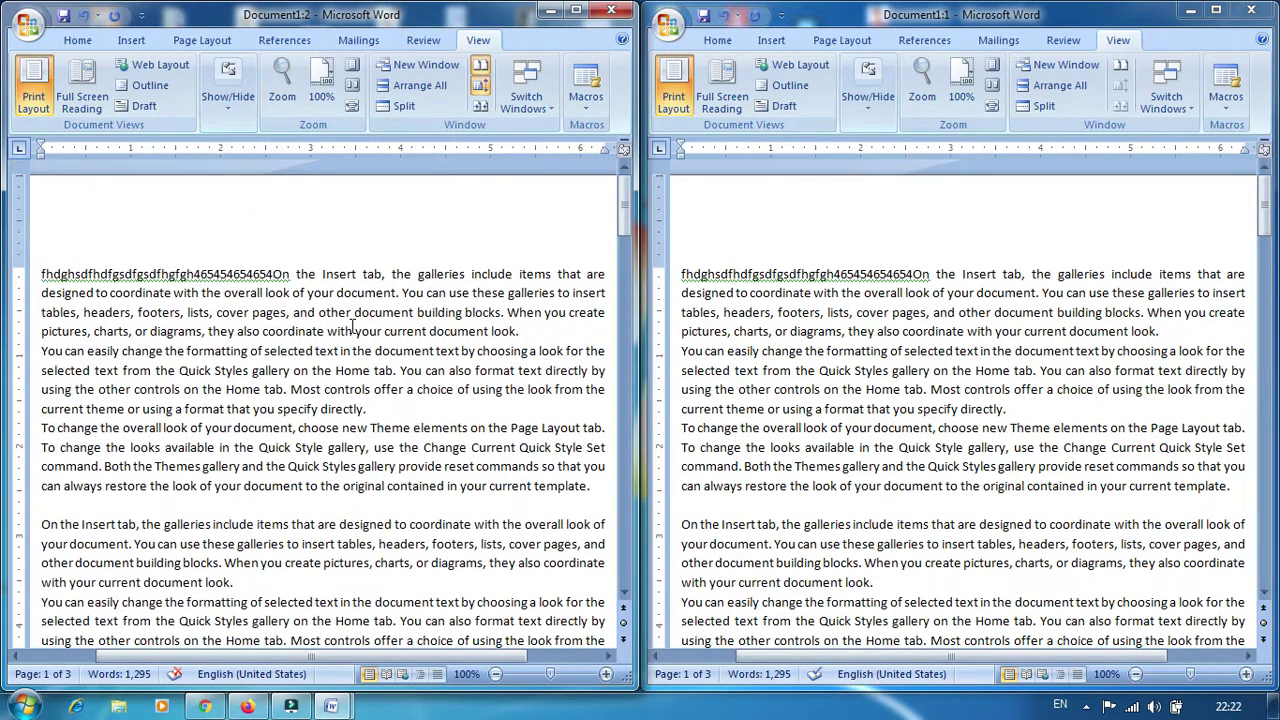
type("bxdvbxdfbhfghfghf")
scroll(312, 328, "down", 2)
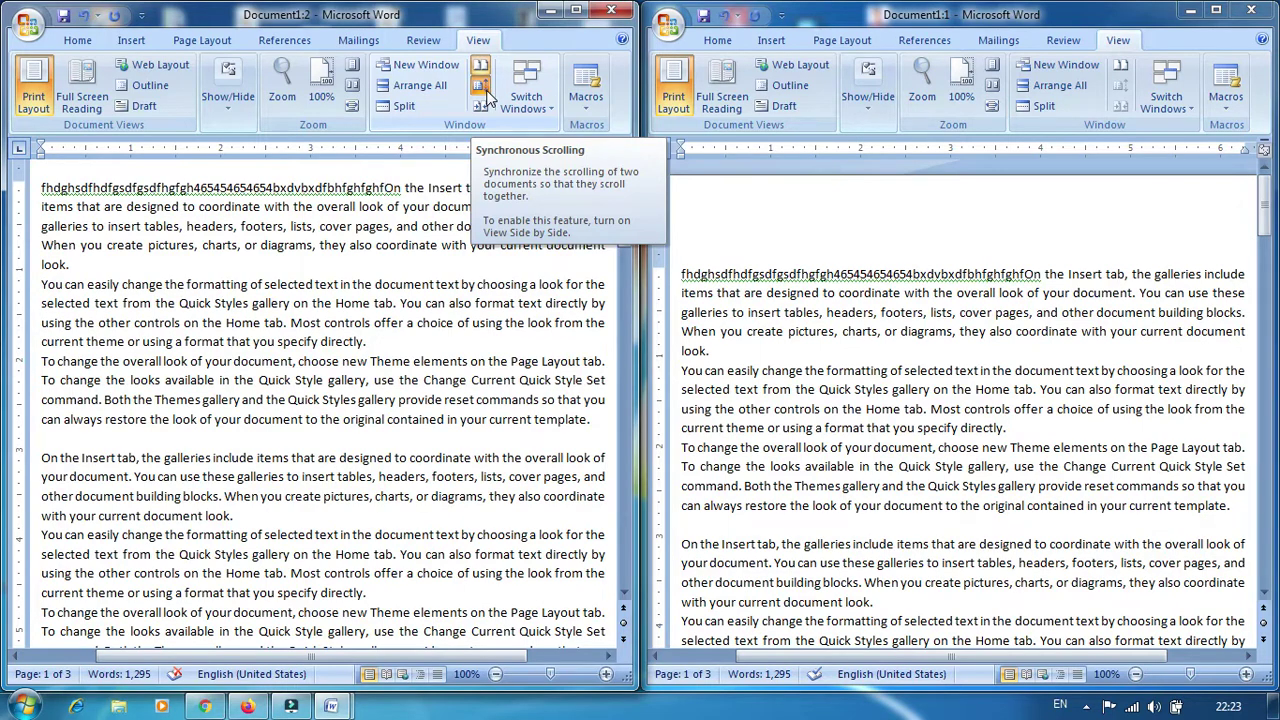
Turn on Synchronous Scrolling and scroll the right-hand window to test it
left_click(485, 95)
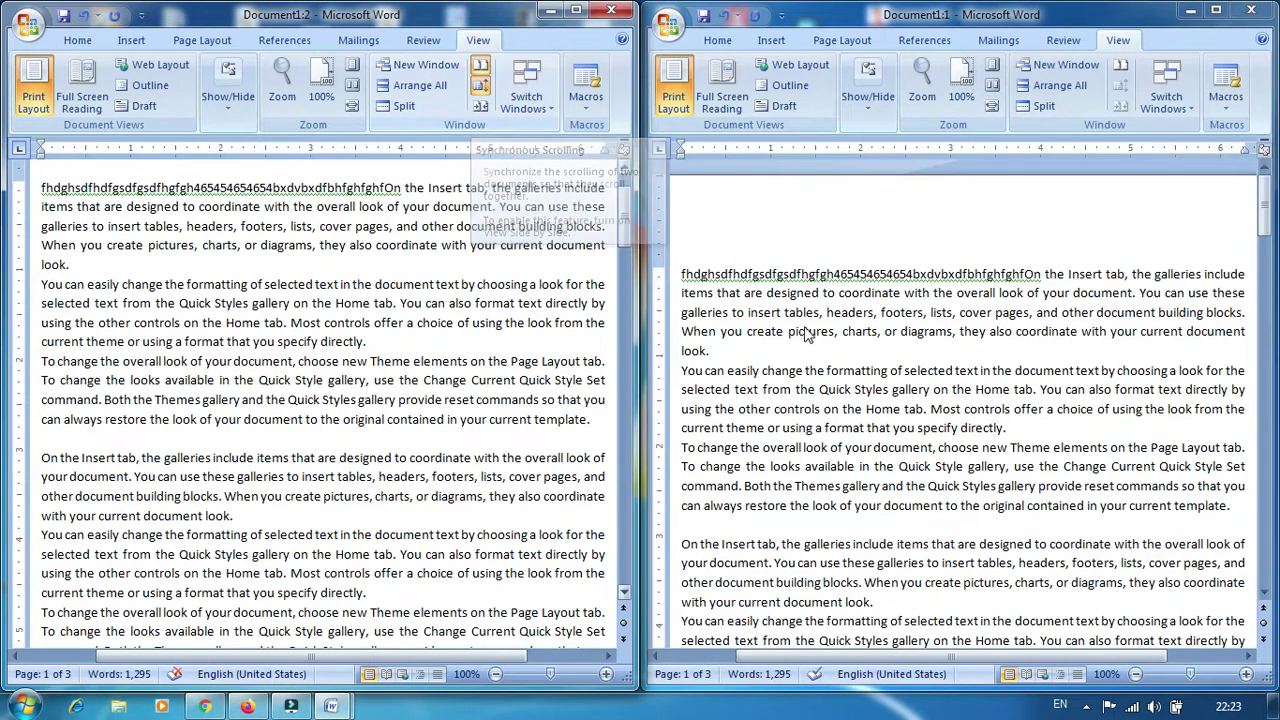
left_click_drag(625, 230, 623, 210)
left_click(797, 292)
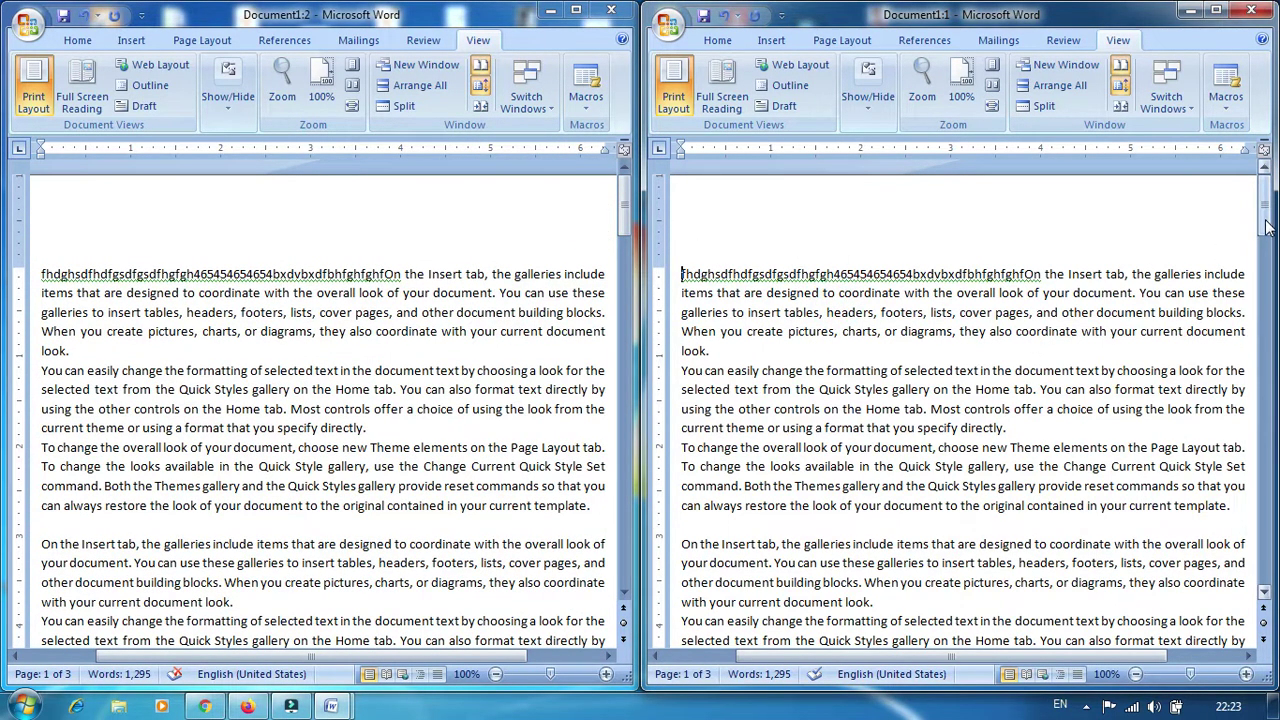
scroll(905, 332, "down", 5)
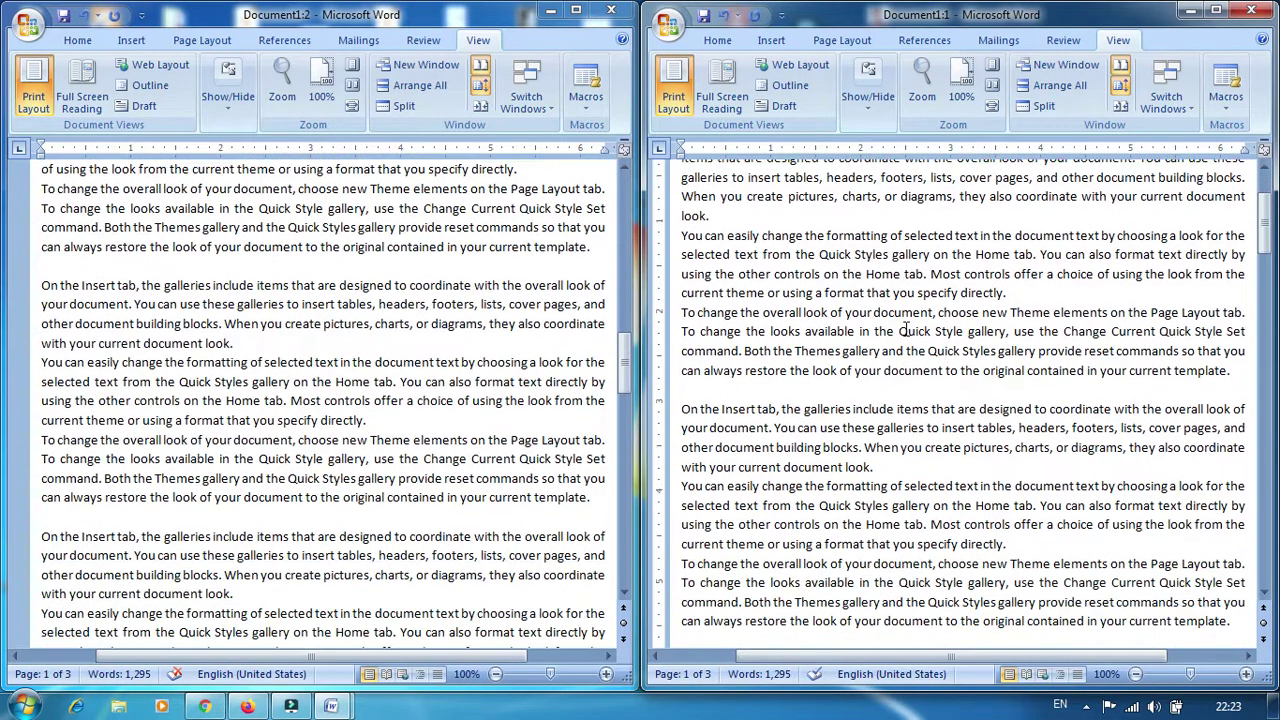
scroll(915, 340, "up", 5)
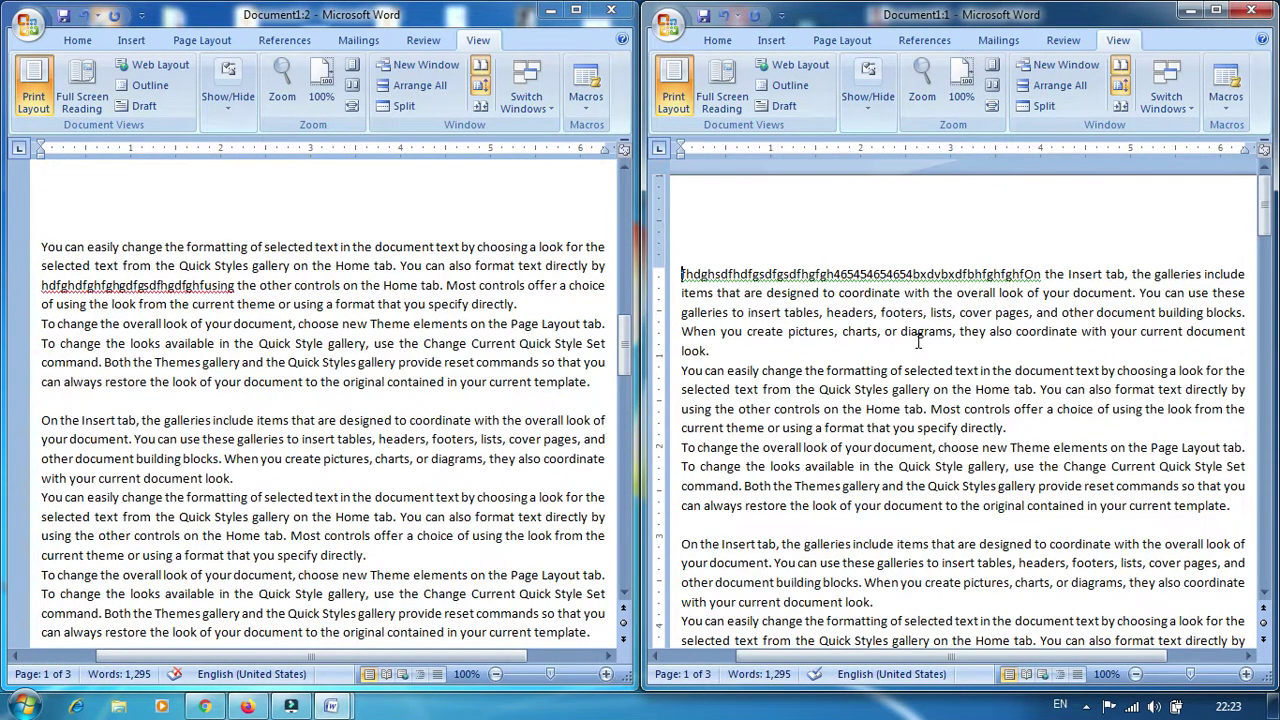
Turn off Synchronous Scrolling and scroll the windows independently
left_click(480, 86)
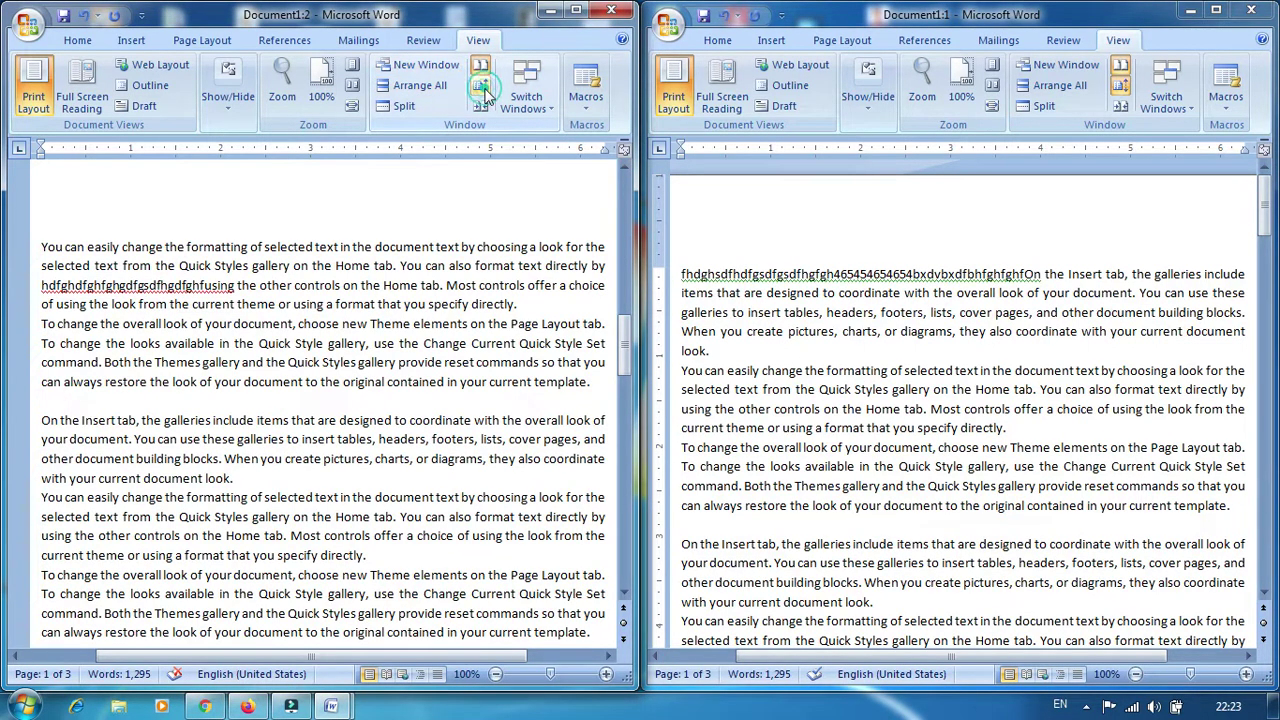
scroll(740, 307, "down", 5)
scroll(860, 361, "up", 5)
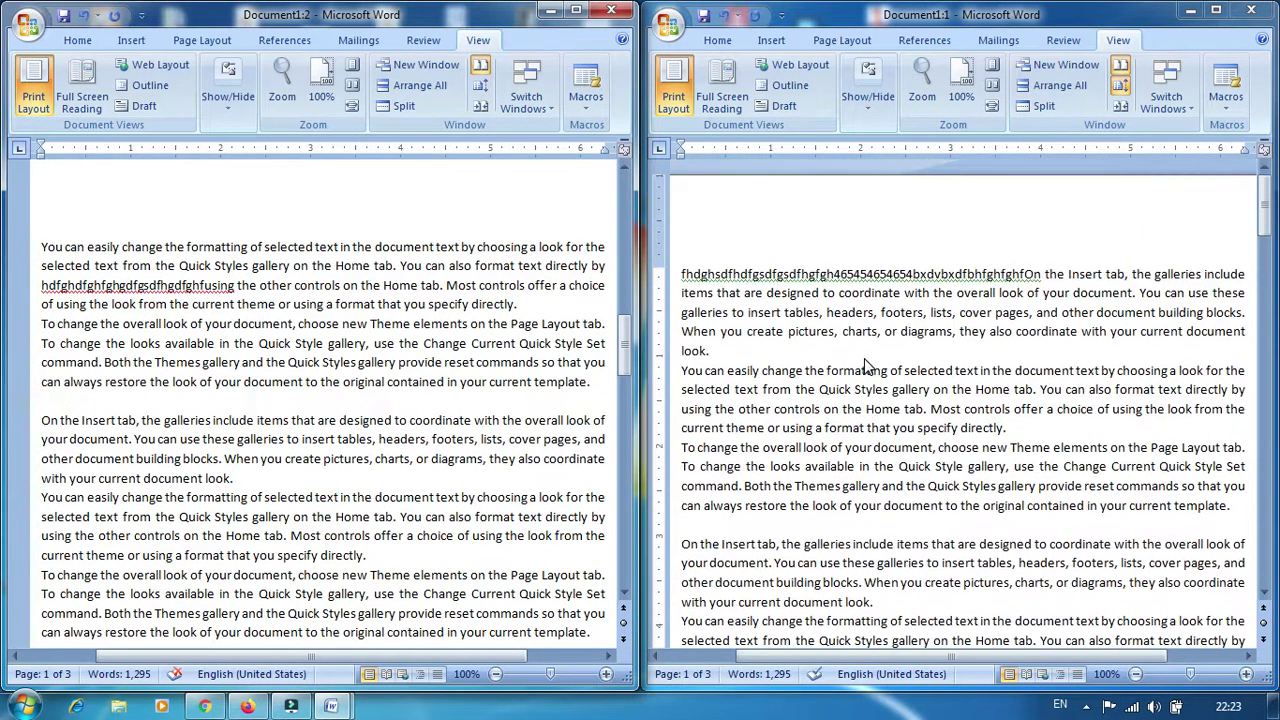
scroll(452, 392, "up", 10)
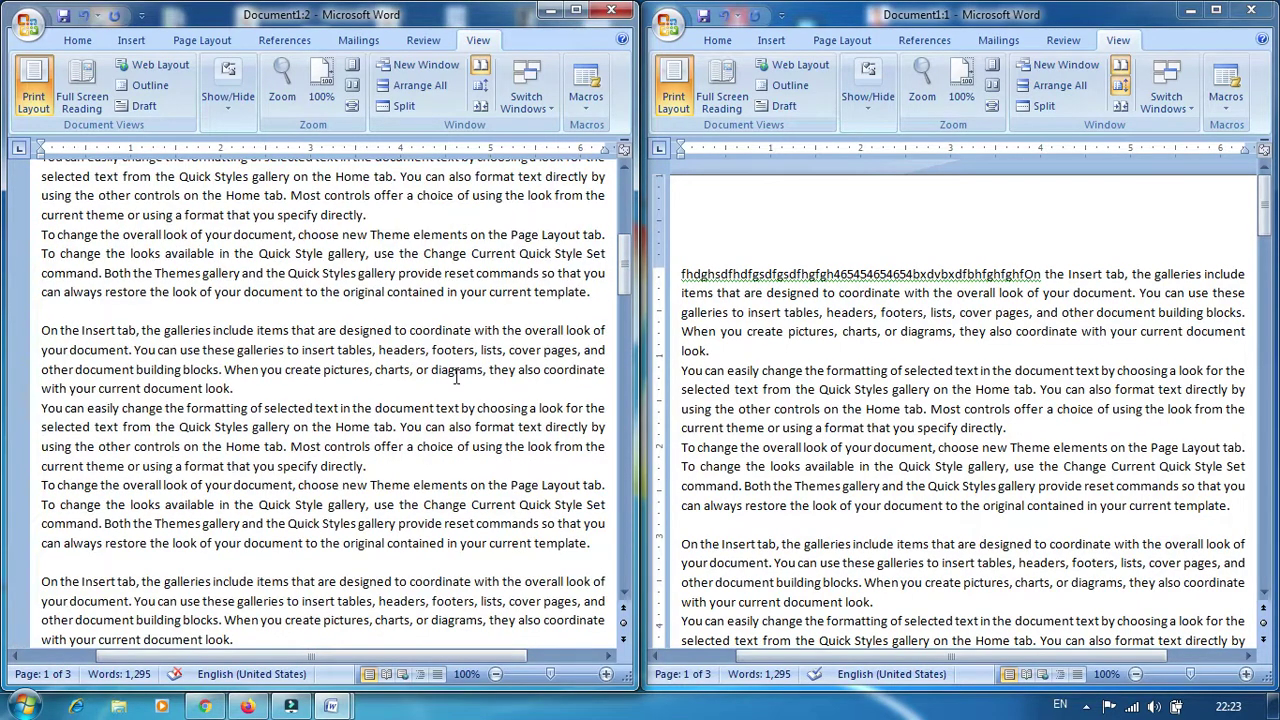
scroll(455, 376, "up", 2)
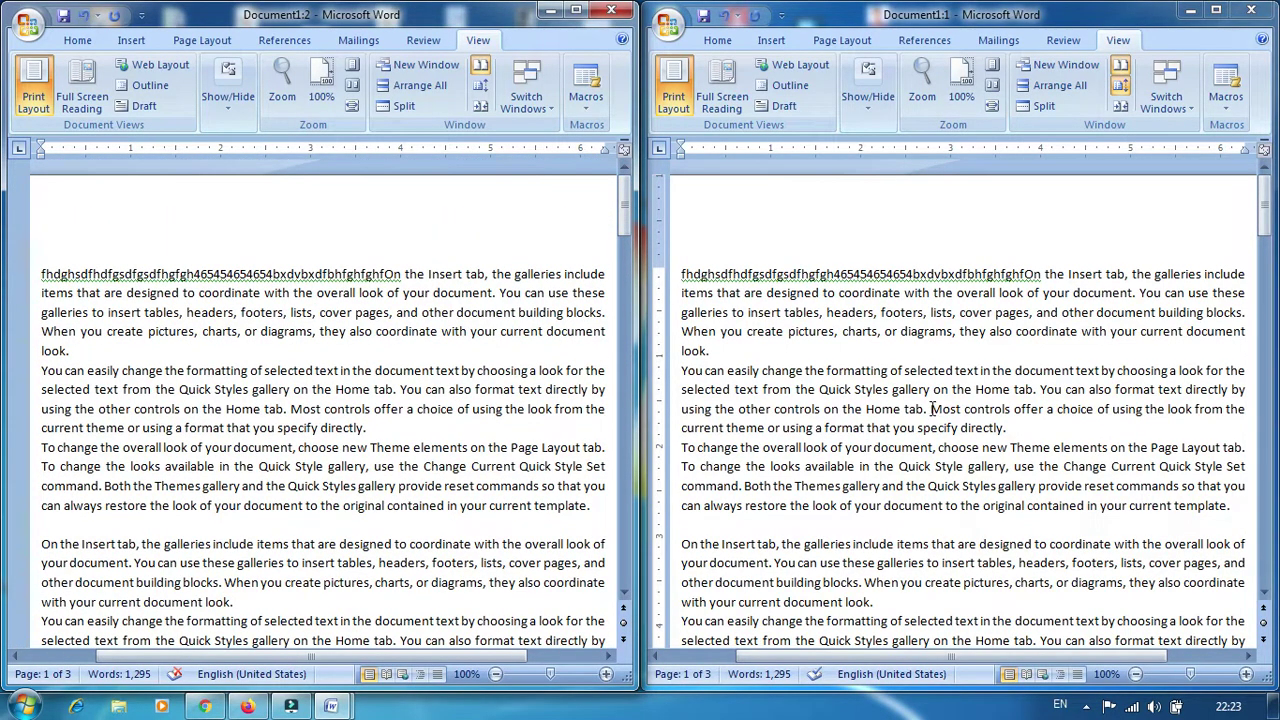
scroll(940, 406, "down", 10)
scroll(982, 406, "up", 6)
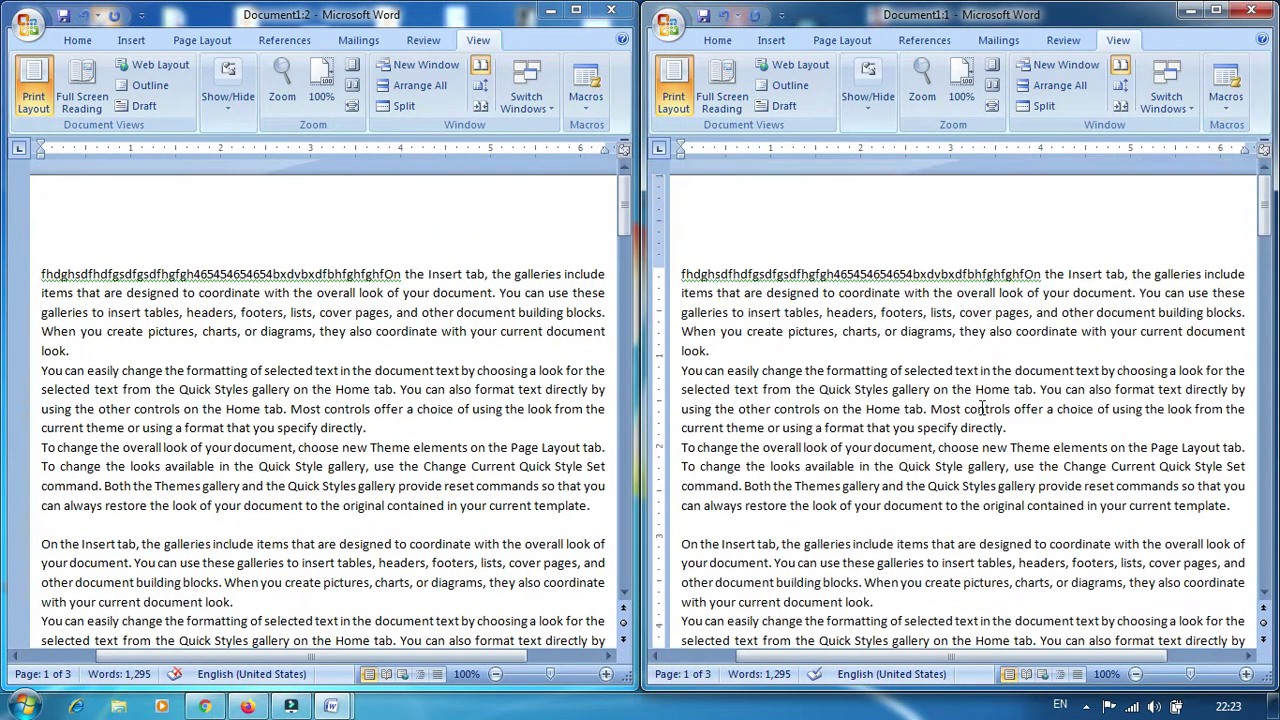
Toggle Synchronous Scrolling on and off again, then minimize the right-hand window
left_click(482, 93)
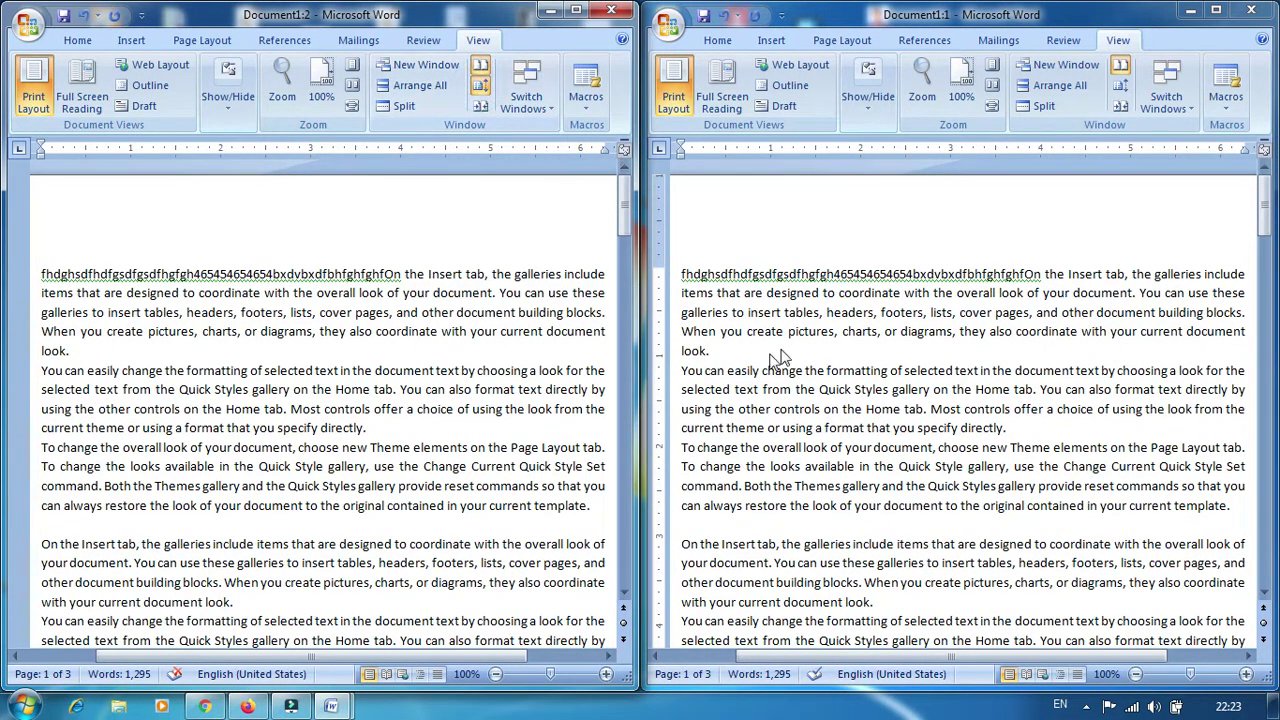
scroll(806, 345, "down", 5)
scroll(806, 350, "up", 4)
scroll(806, 352, "down", 6)
scroll(808, 358, "up", 7)
left_click(482, 88)
left_click(1188, 12)
Maximize Document1:2, switch to Document1:1 via Switch Windows, and minimize it
left_click(576, 10)
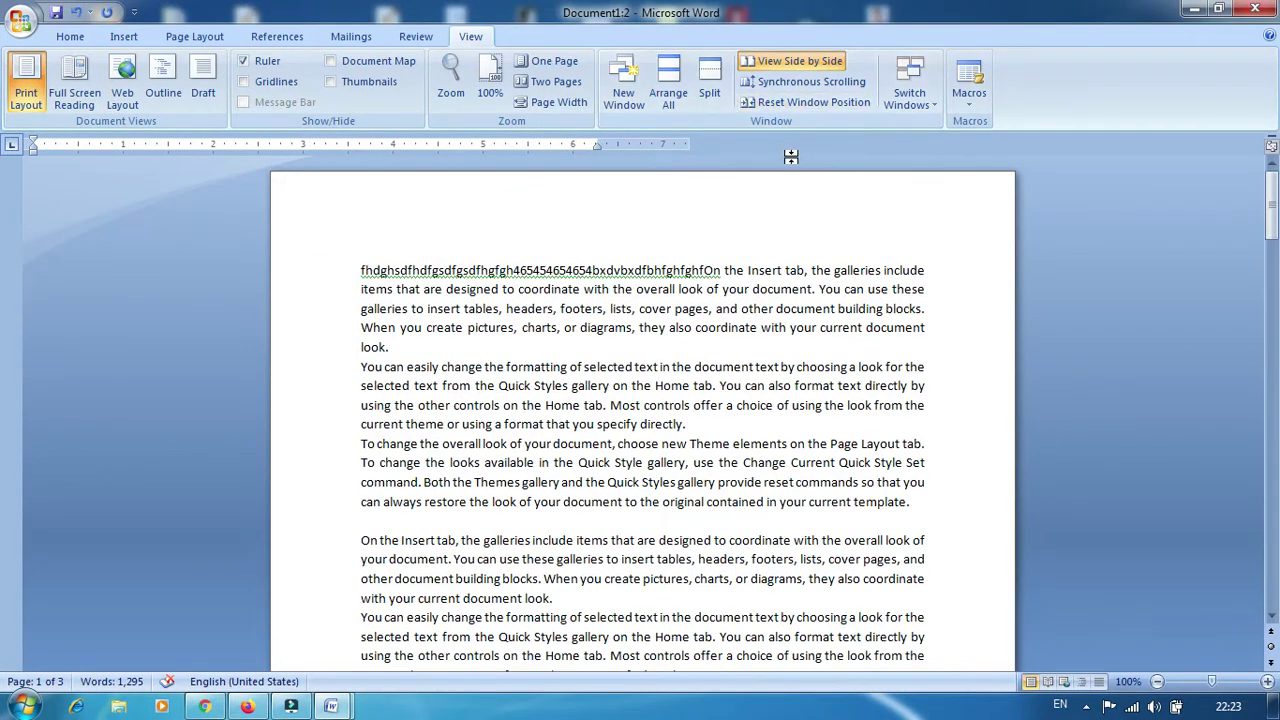
left_click(912, 80)
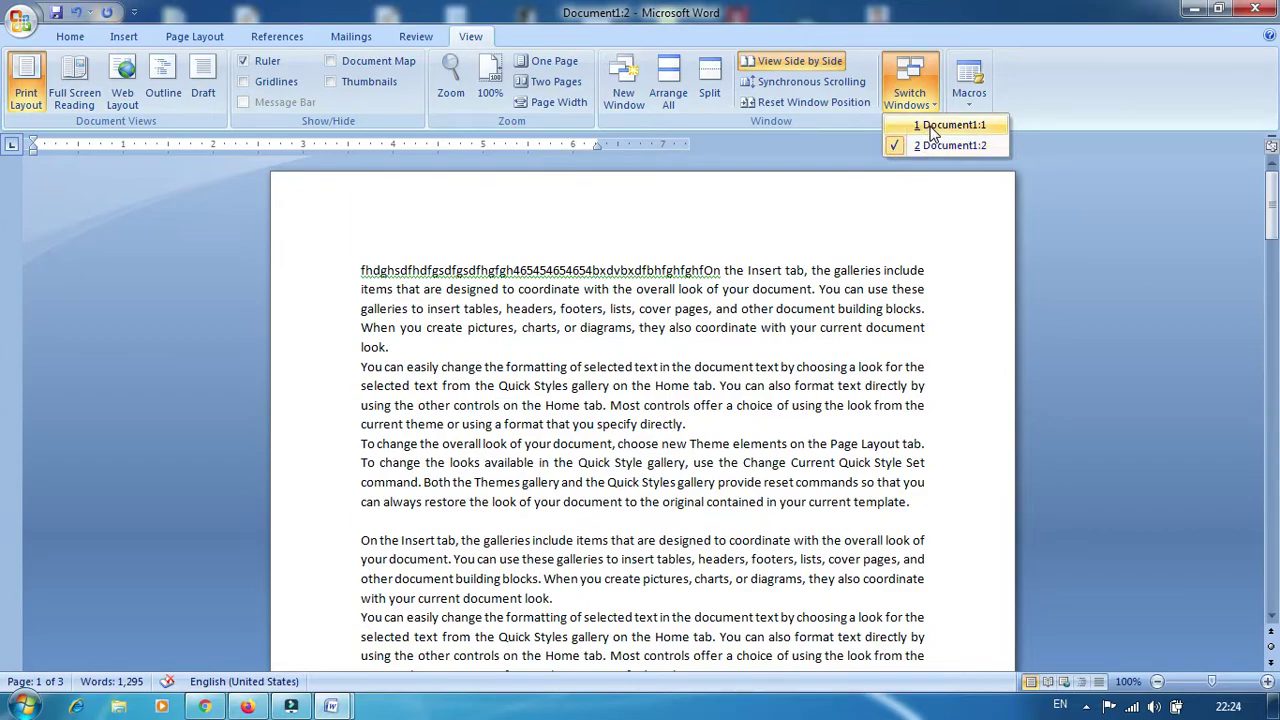
left_click(930, 126)
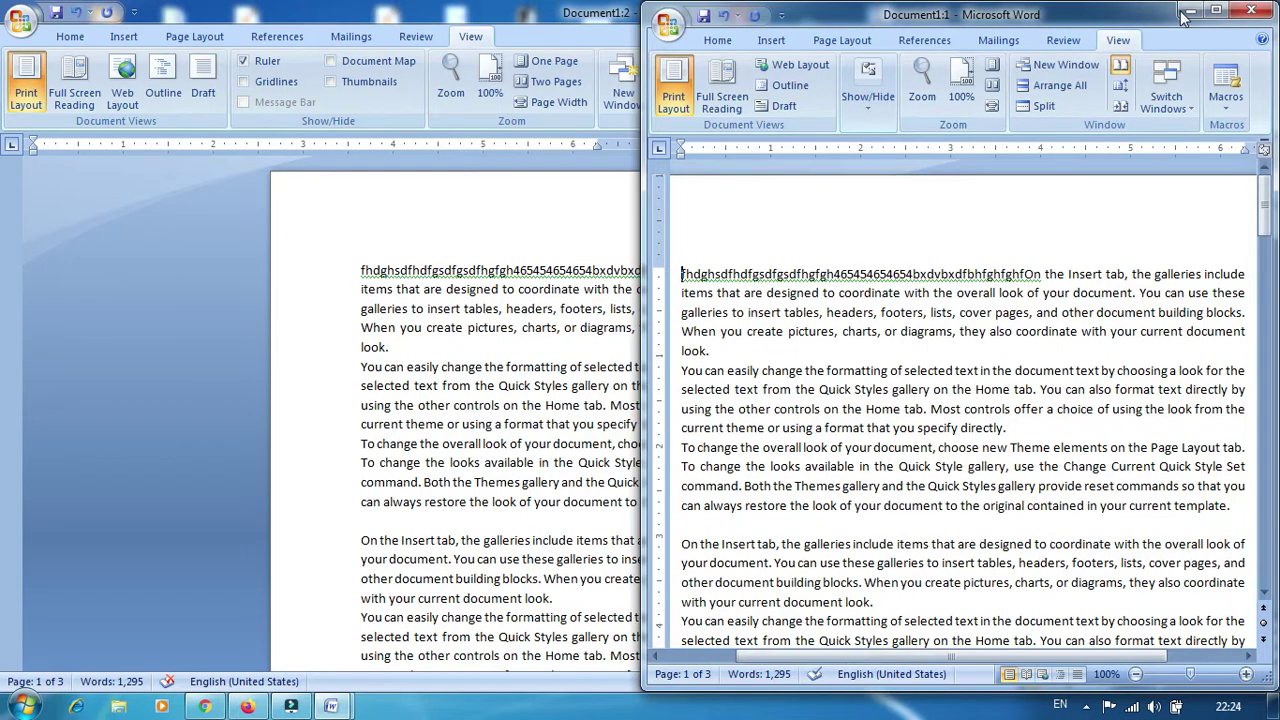
left_click(1190, 11)
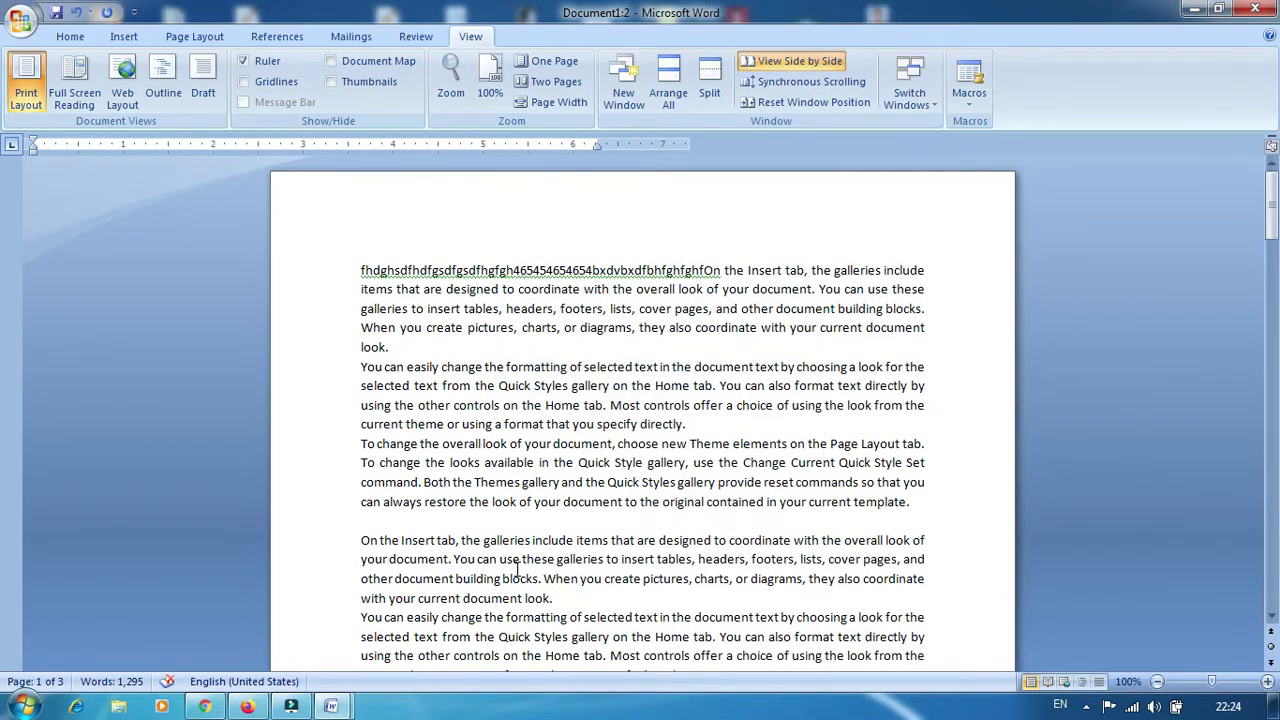
Cycle through open programs with Alt+Tab back into the document text
key("alt+Tab")
key("Tab")
key("Tab")
key("Tab")
key("Tab")
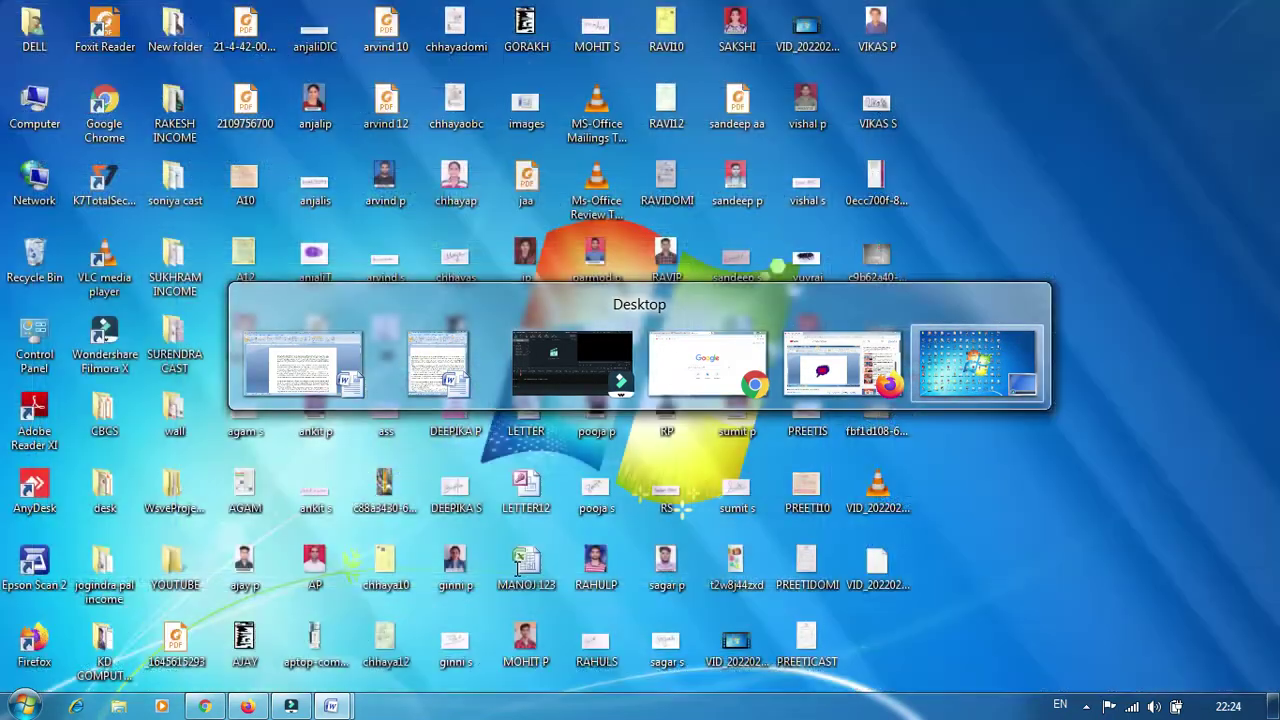
key("Tab")
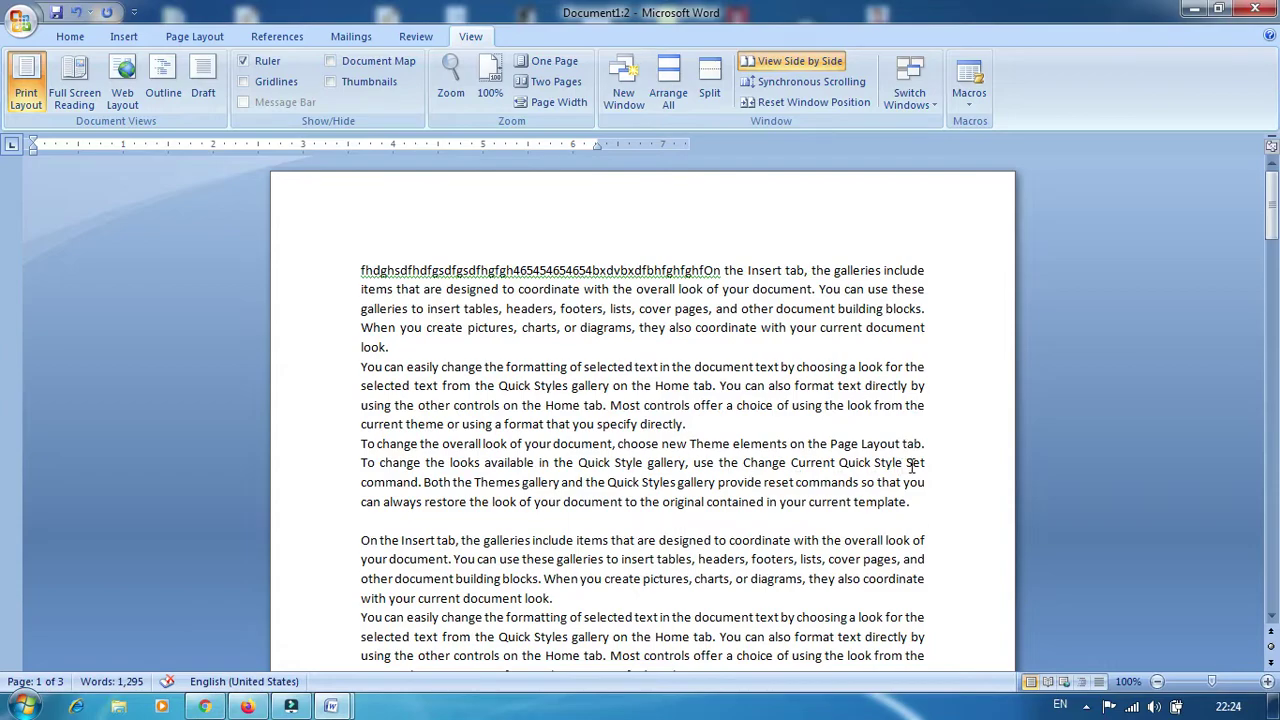
left_click(945, 405)
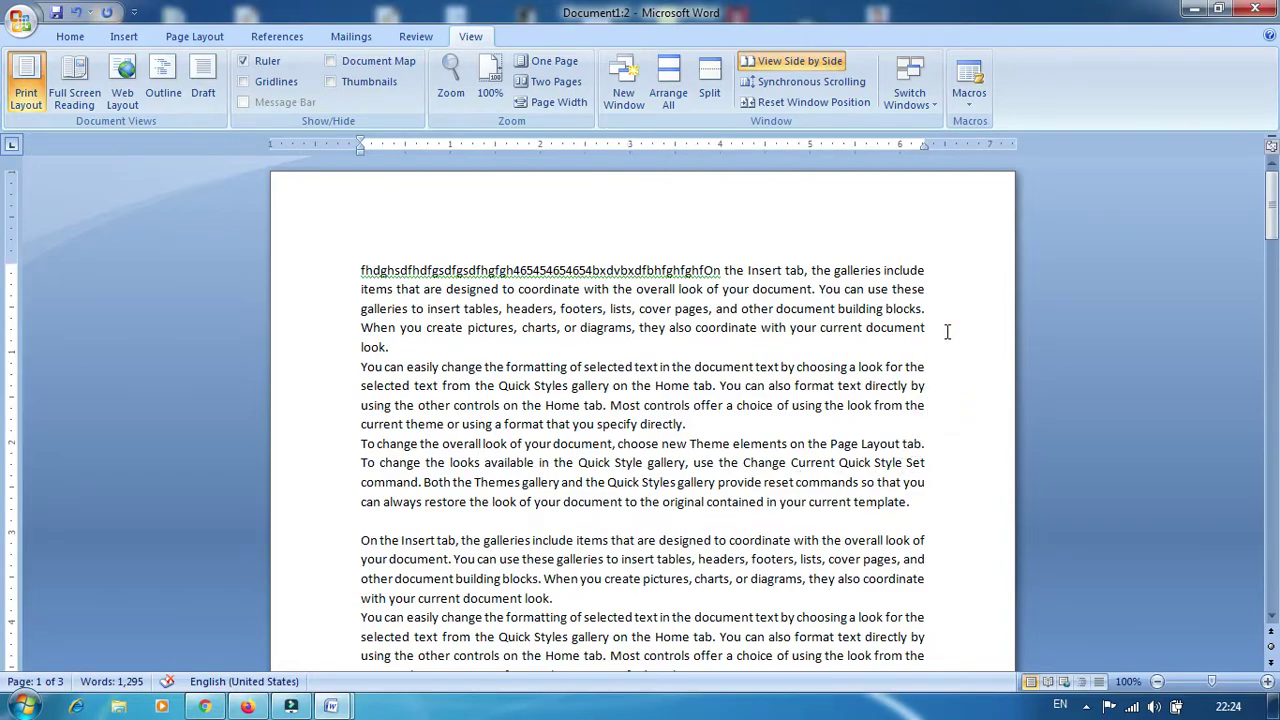
Show the desktop with Win+D, then restore Word from the taskbar and maximize it
left_click(922, 95)
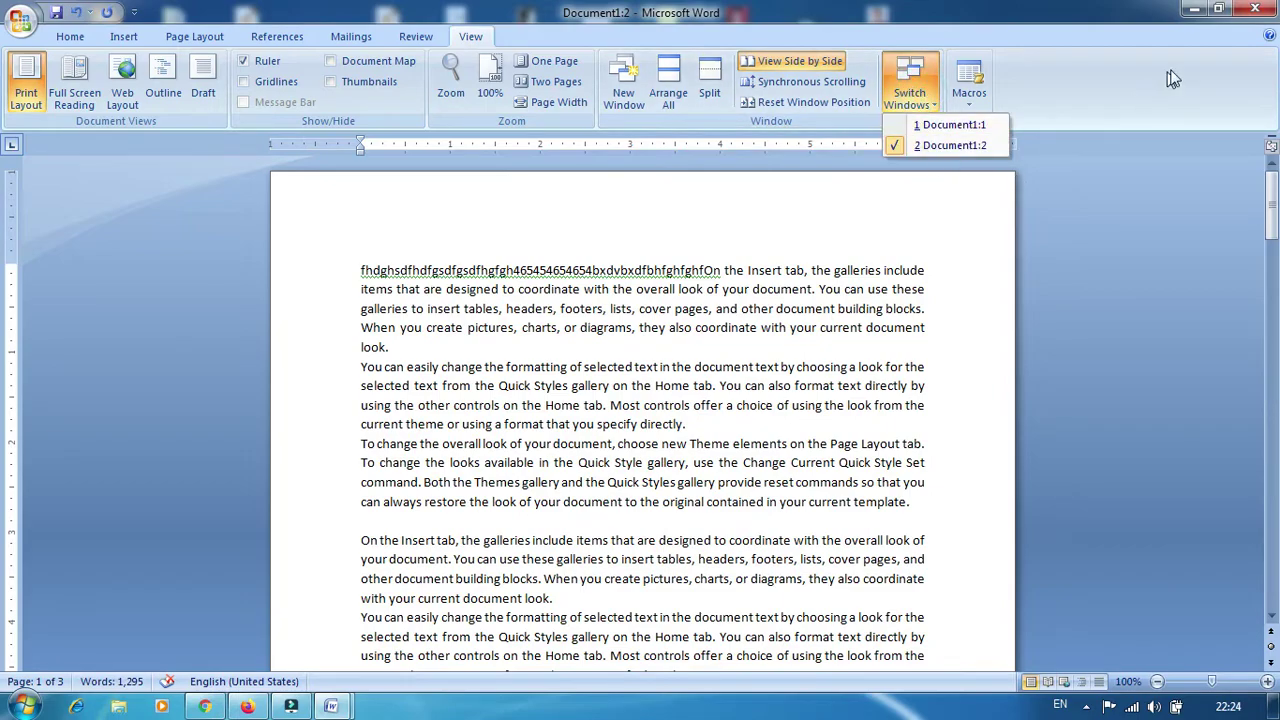
key("super+d")
left_click(334, 706)
left_click(430, 615)
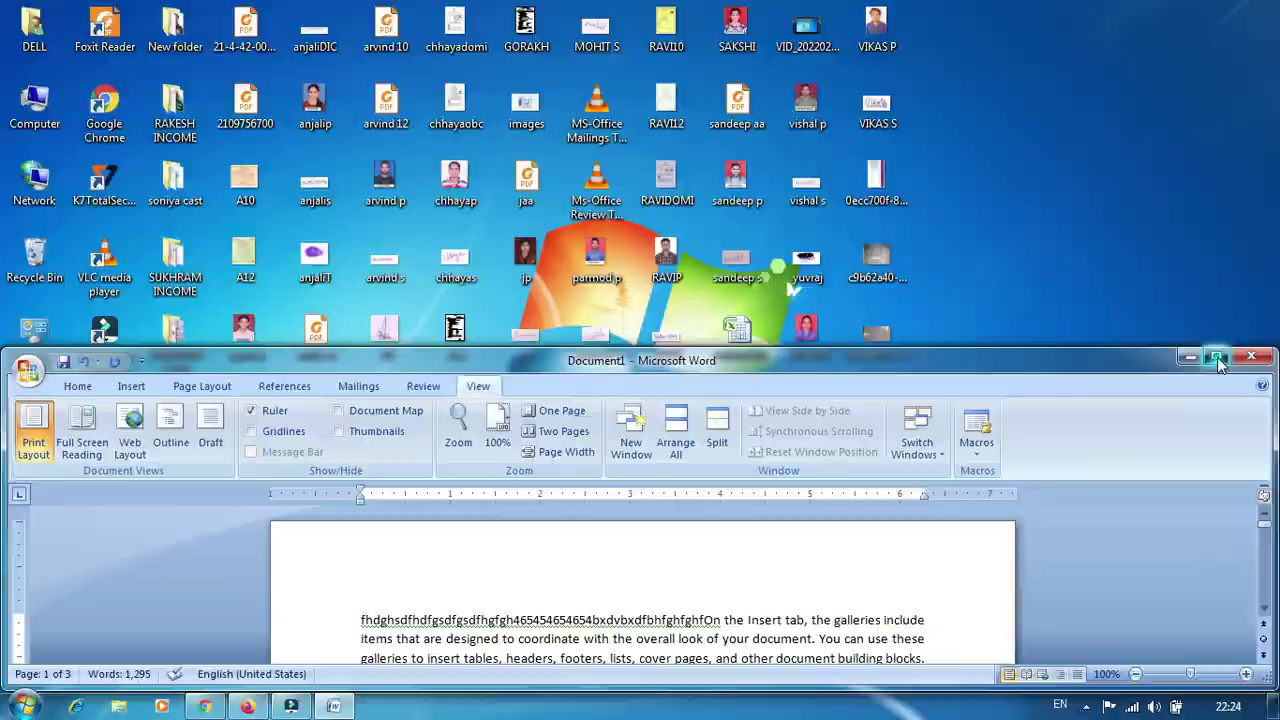
left_click(1216, 357)
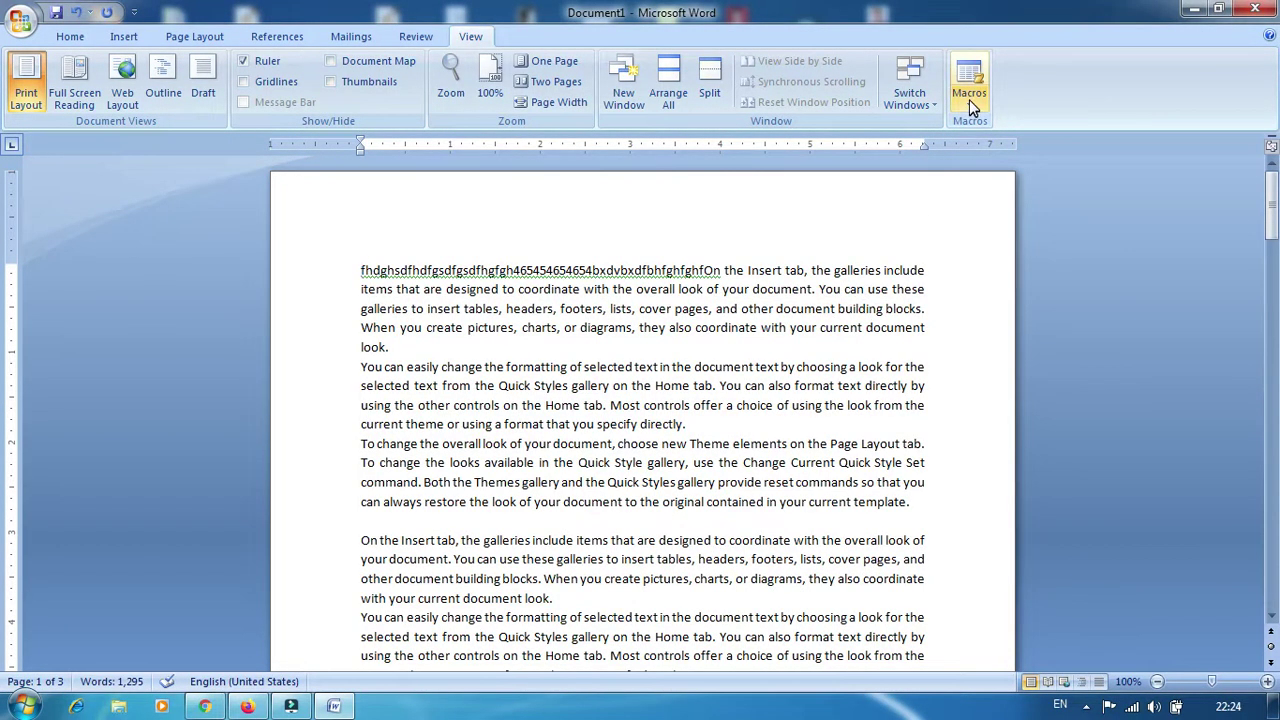
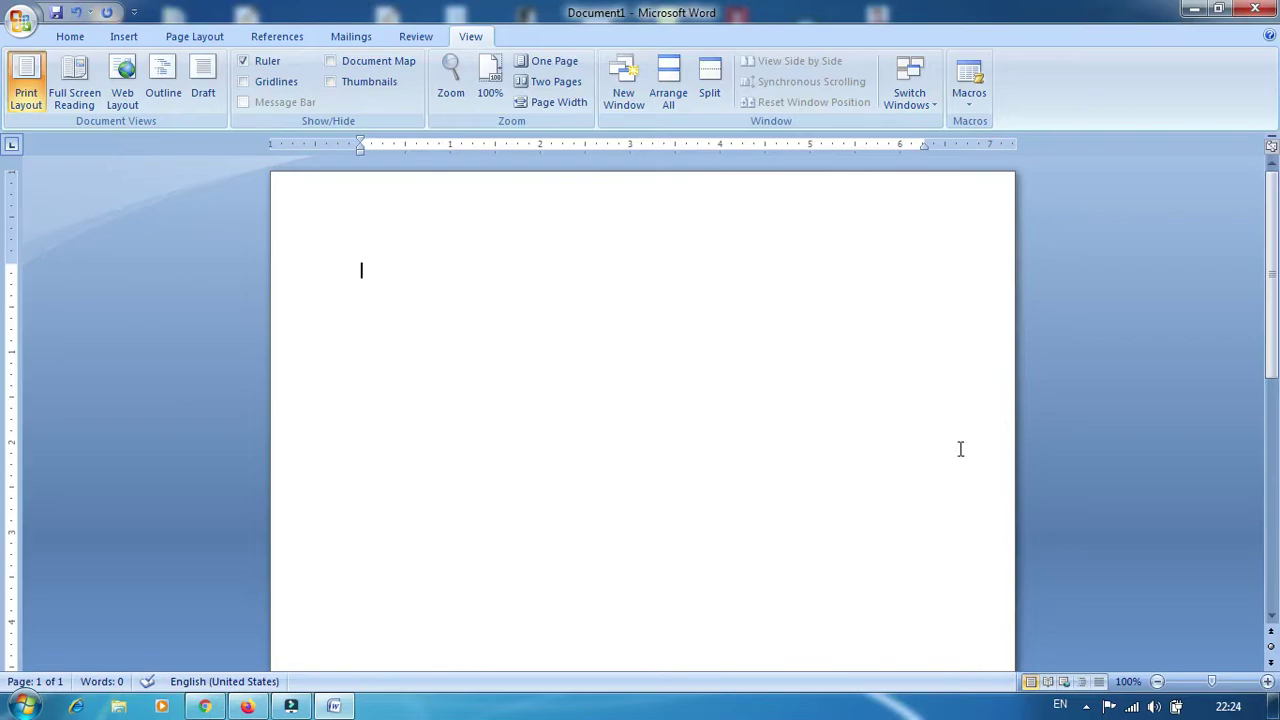
Begin recording Macro1 under its default name, stored in All Documents (Normal.dotm)
left_click(968, 100)
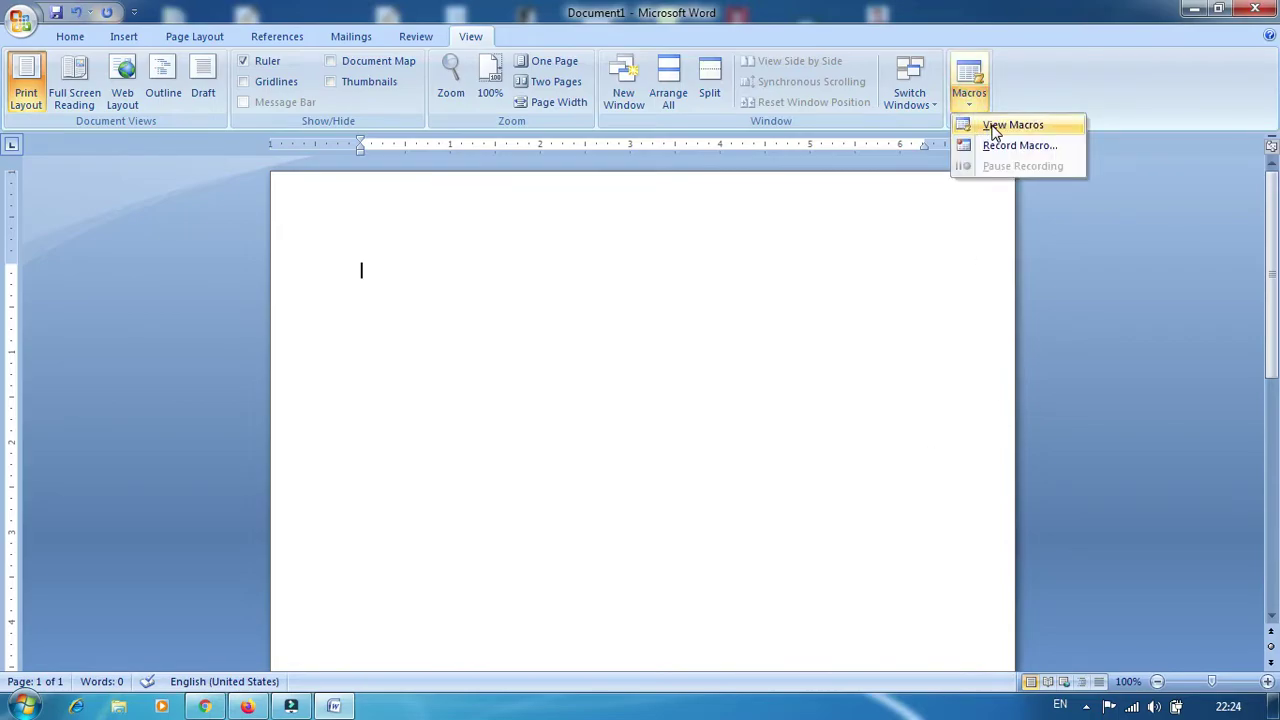
left_click(996, 145)
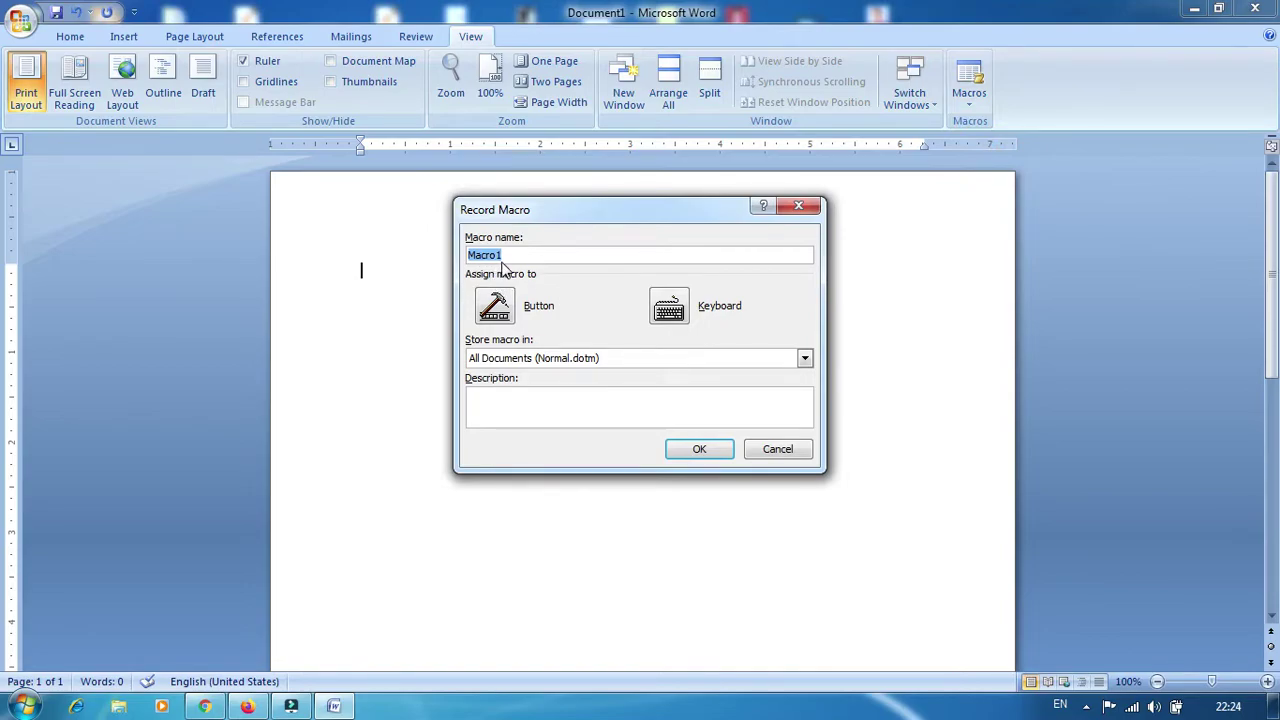
left_click(699, 450)
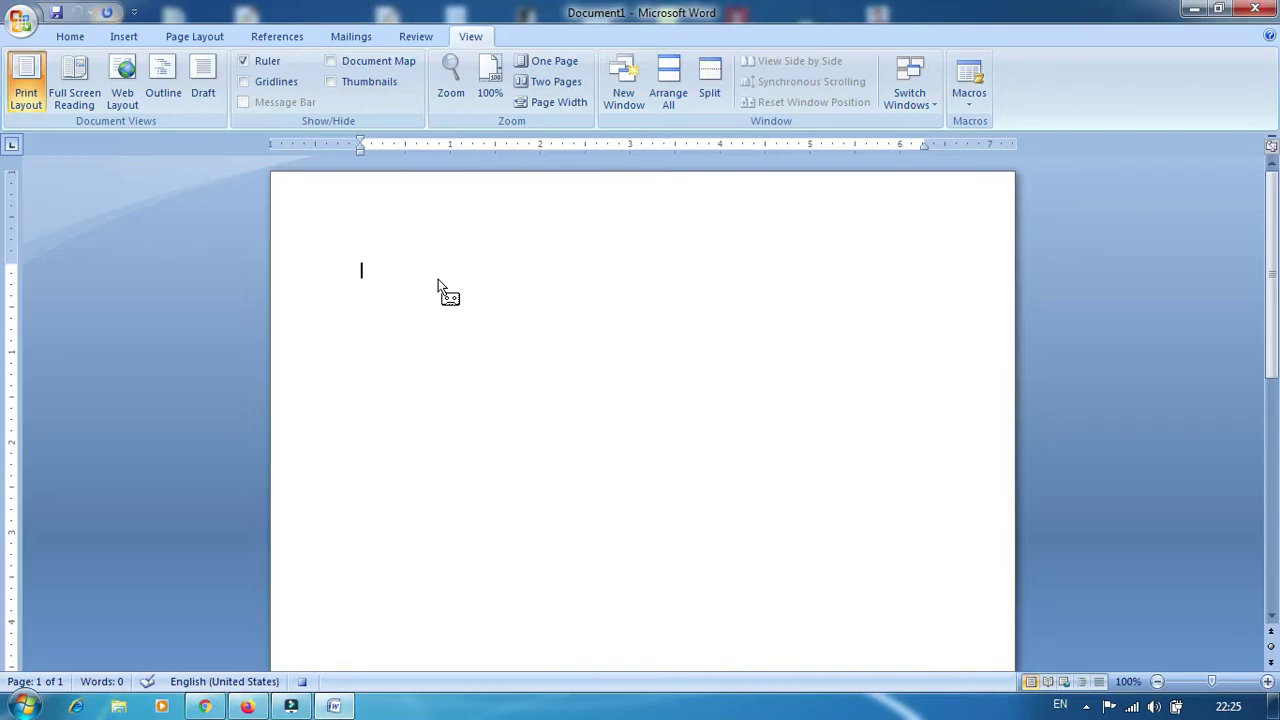
Type 'raj kumar kd computer' and stop recording Macro1
type("raj kumar kd computer")
left_click(960, 103)
left_click(987, 150)
Delete the typed line, run Macro1 to reinsert it, then delete the inserted text
triple_click(509, 272)
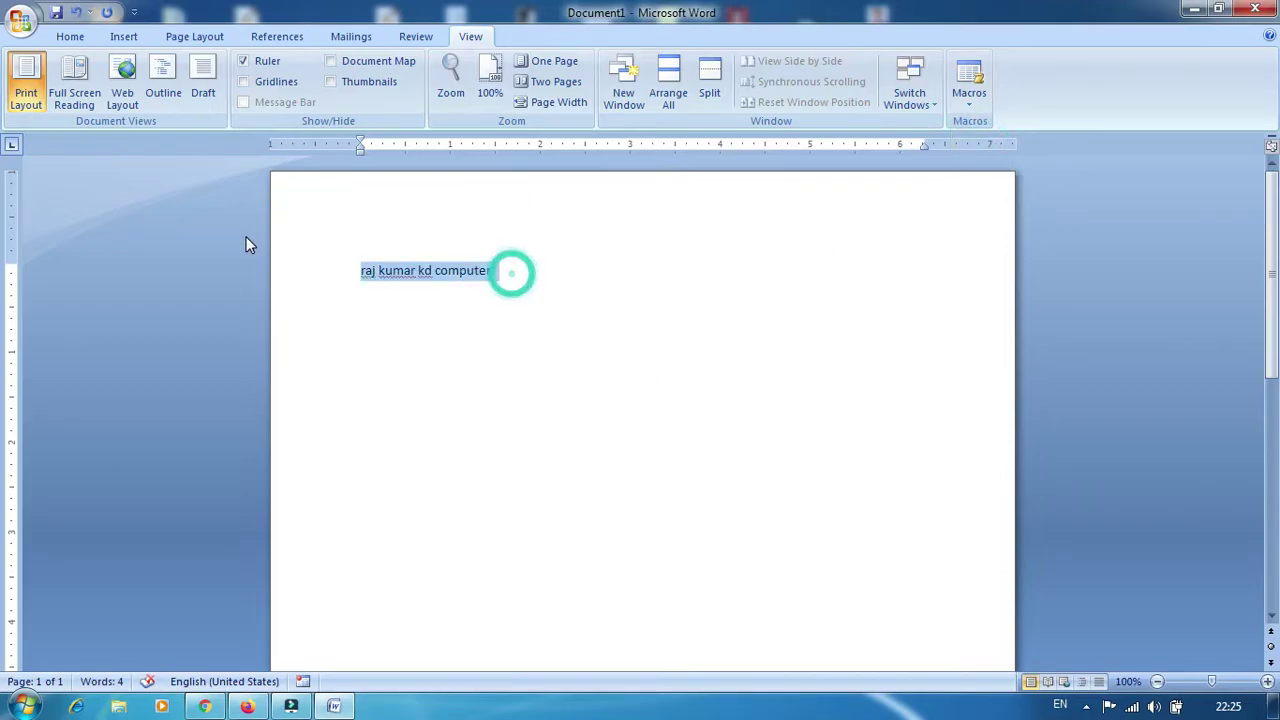
key("Delete")
left_click(973, 98)
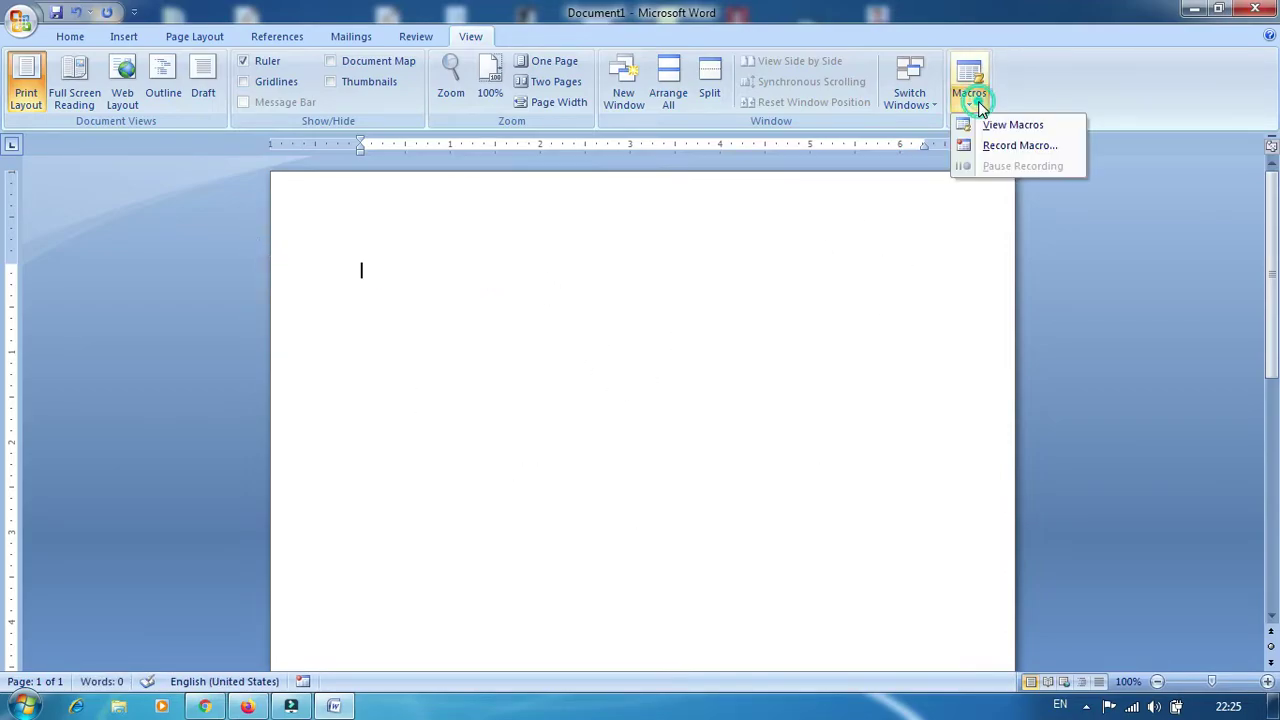
left_click(1000, 127)
left_click(805, 221)
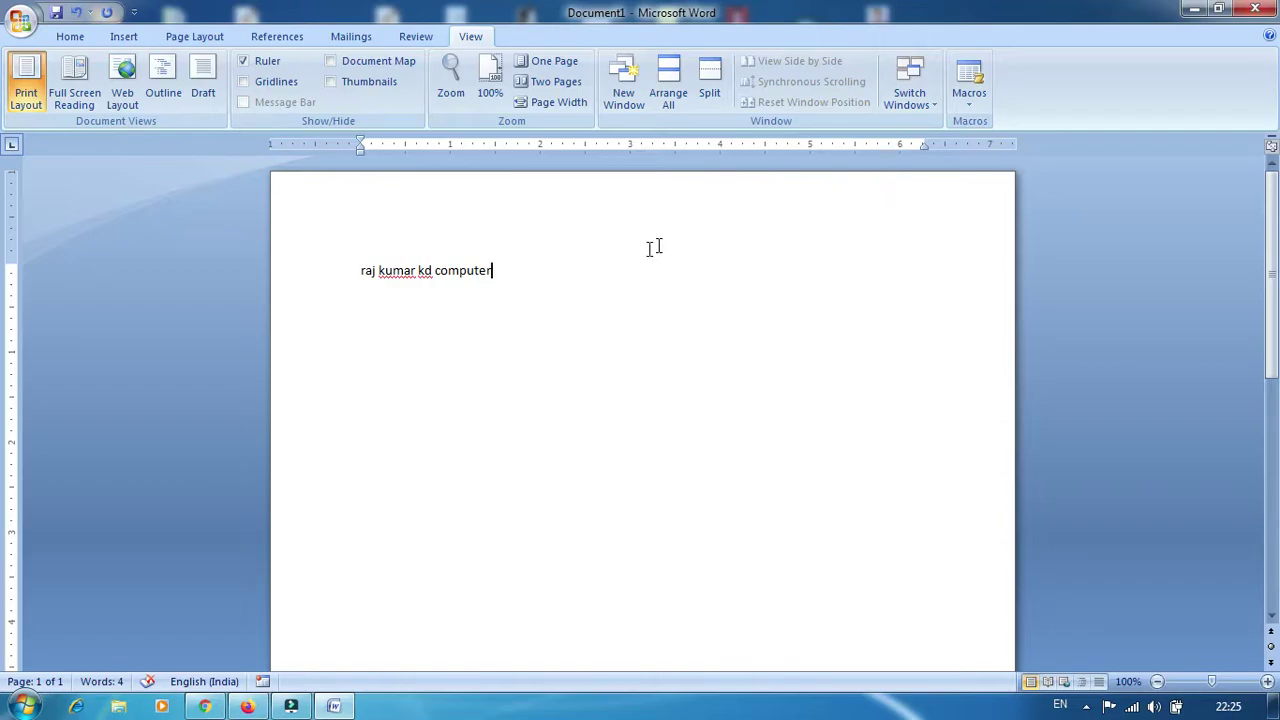
left_click_drag(514, 270, 271, 271)
key("Delete")
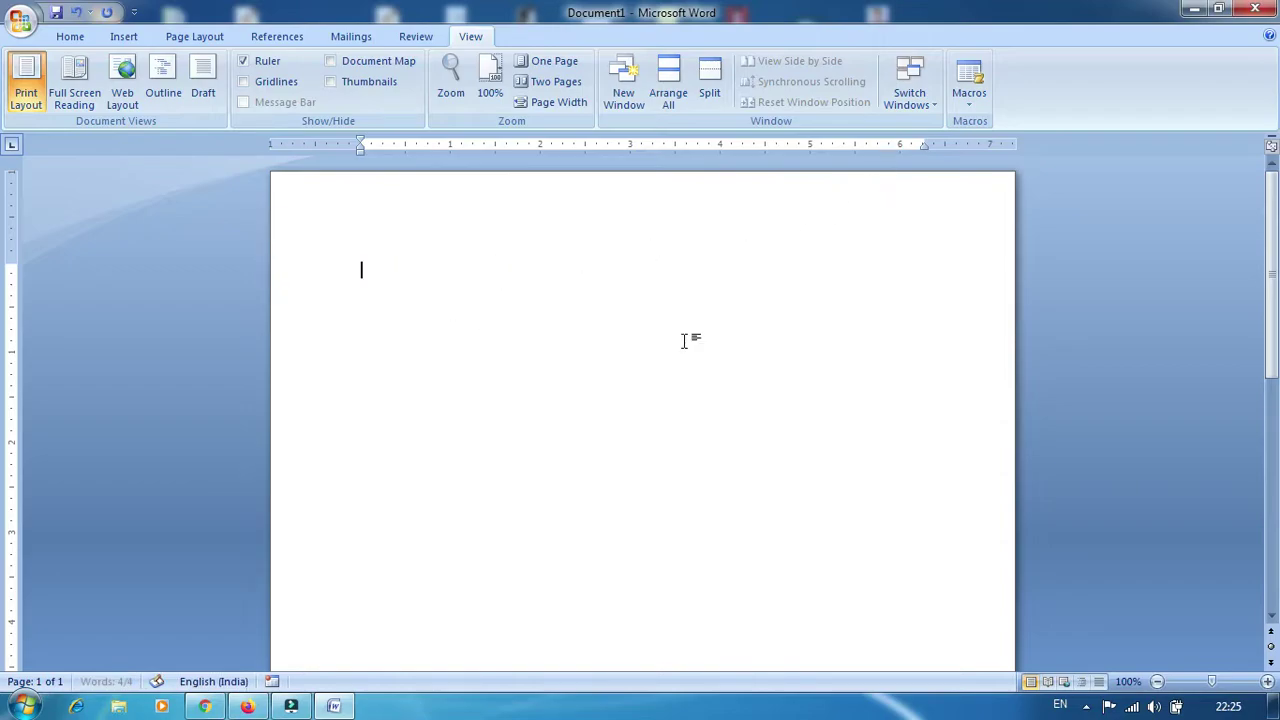
Start recording Macro2 with Ctrl+B assigned as its keyboard shortcut
left_click(969, 113)
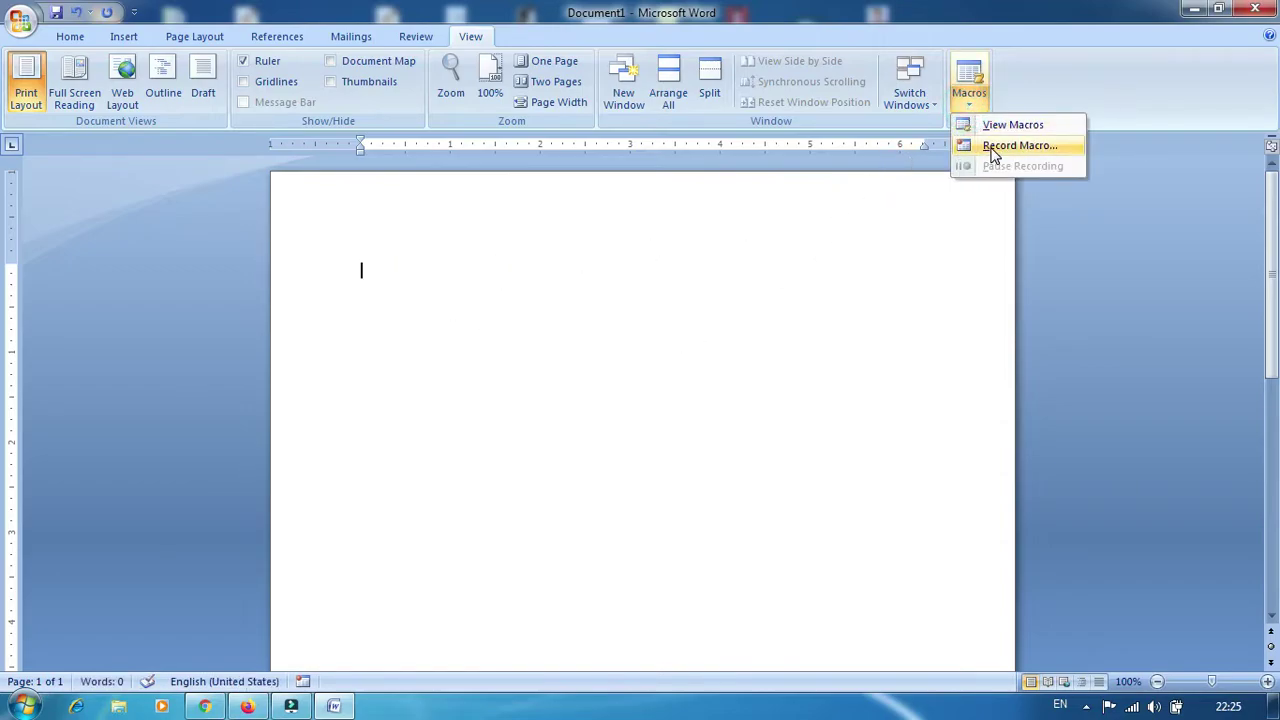
left_click(993, 147)
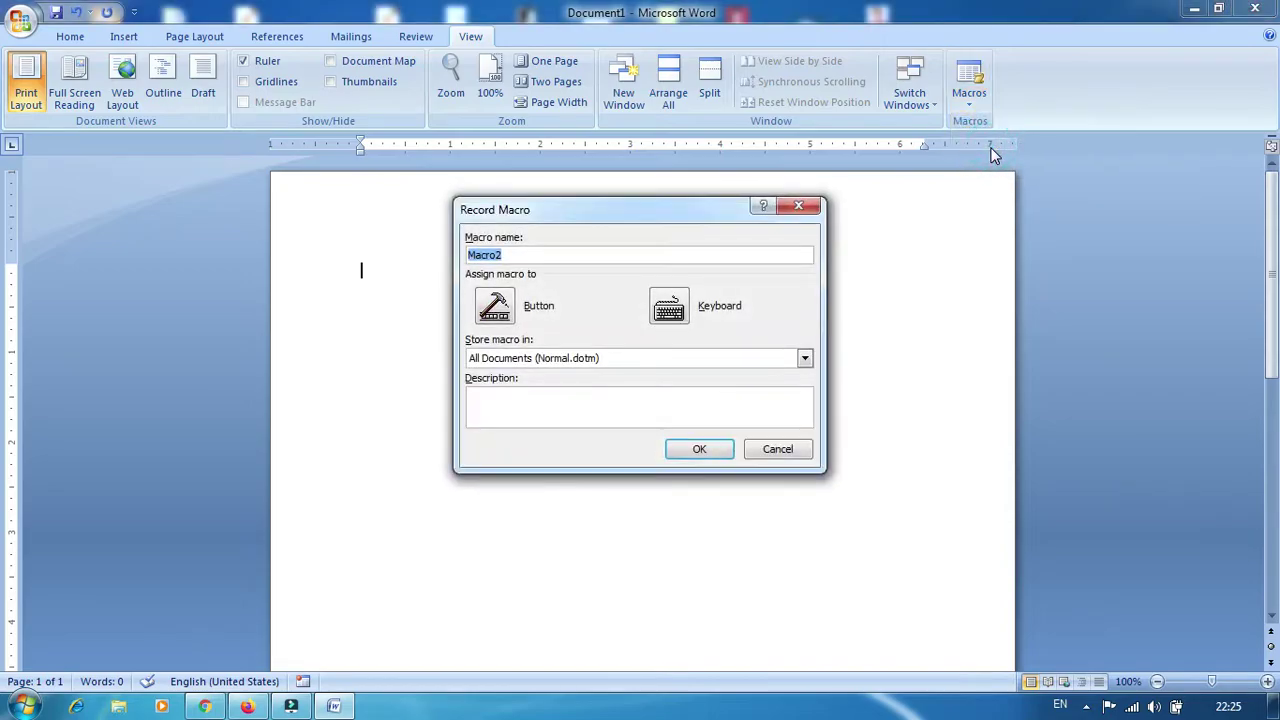
left_click(679, 316)
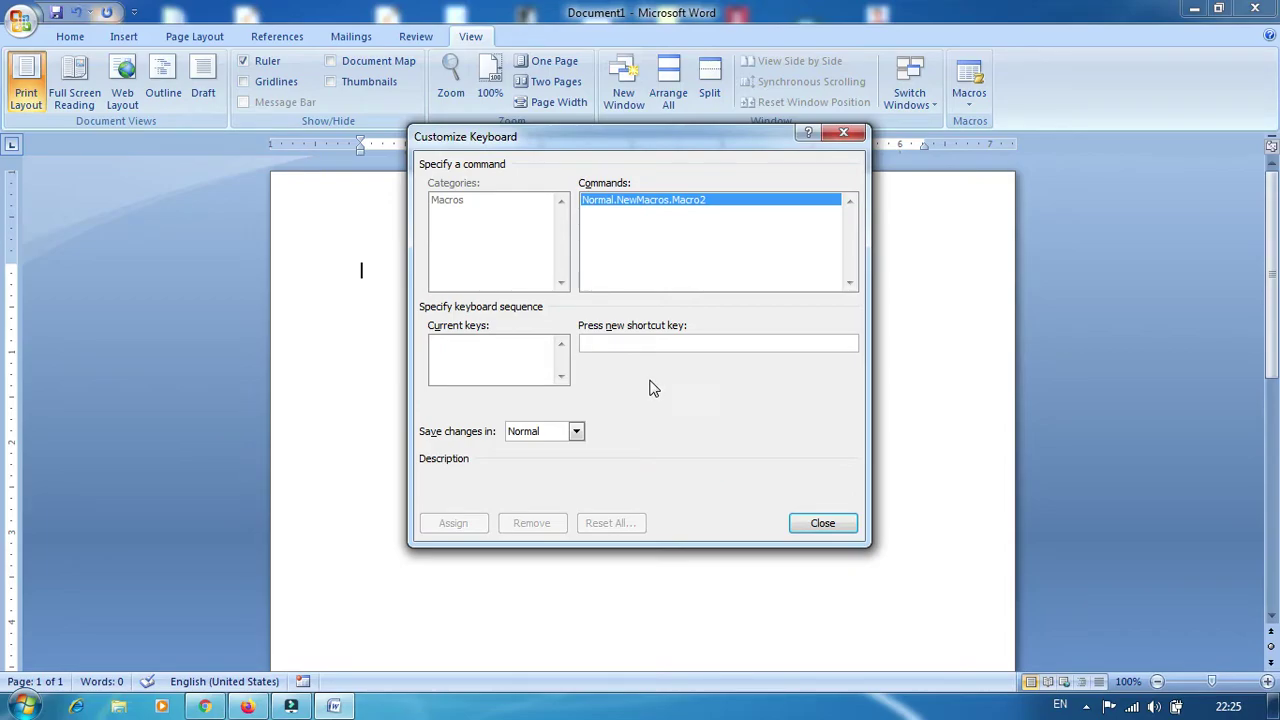
key("ctrl+b")
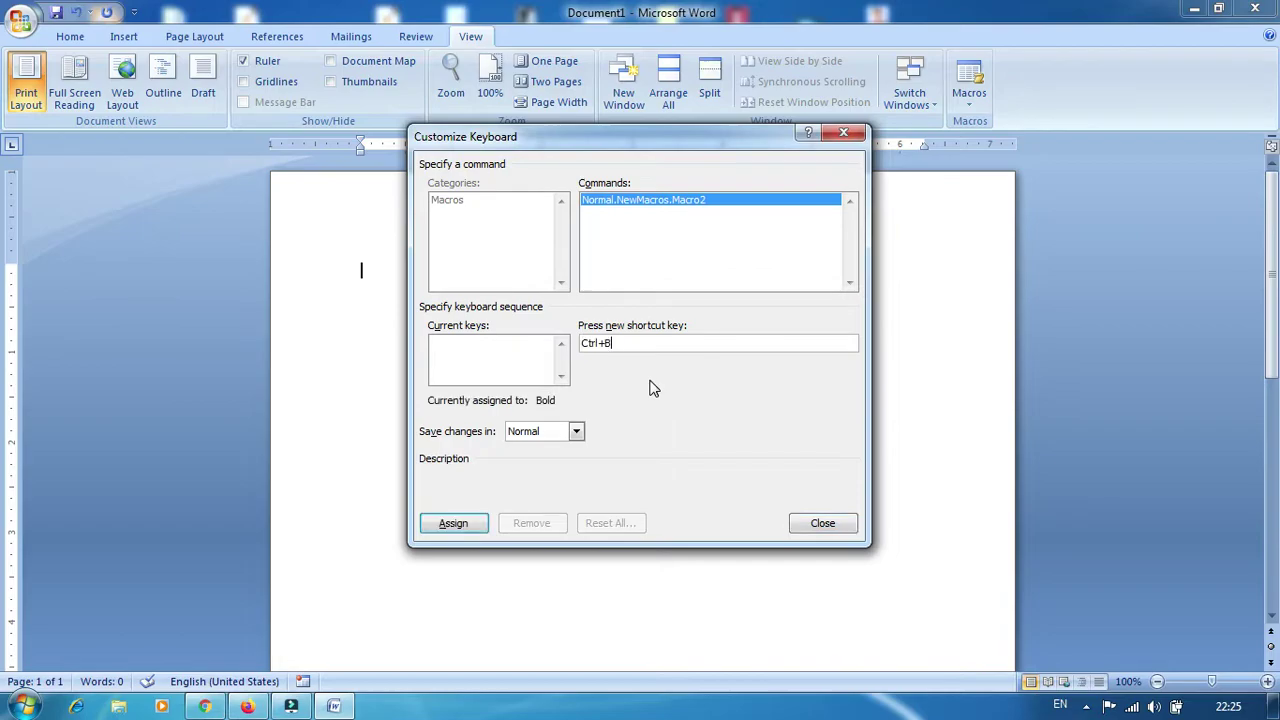
left_click(463, 528)
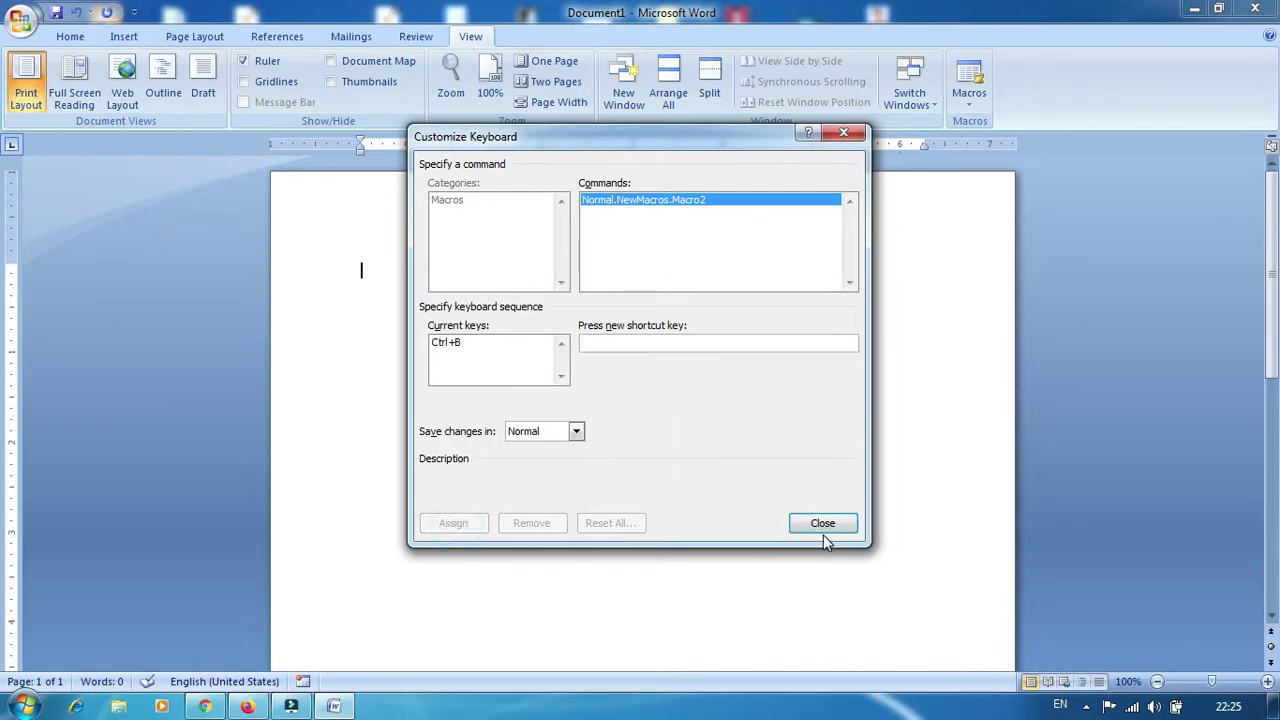
left_click(822, 523)
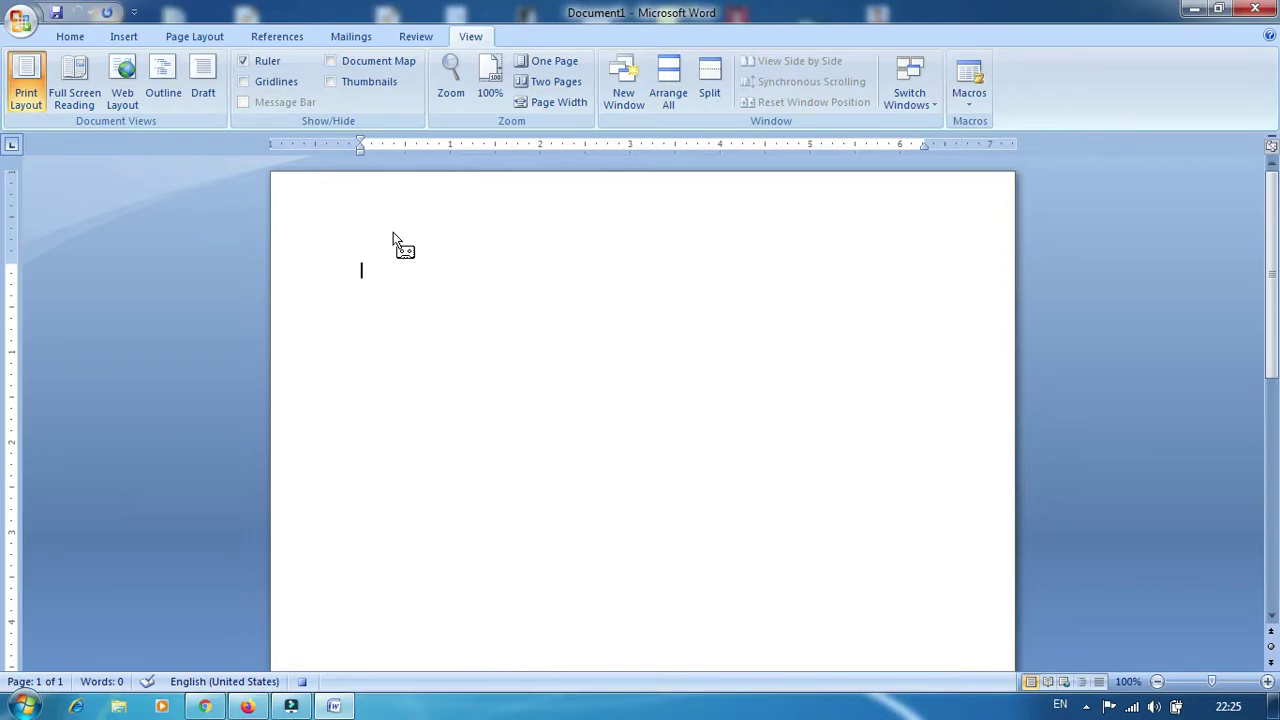
Type 'kd computer education raj kumar', stop recording Macro2, and clear the page
type("kd computer education ")
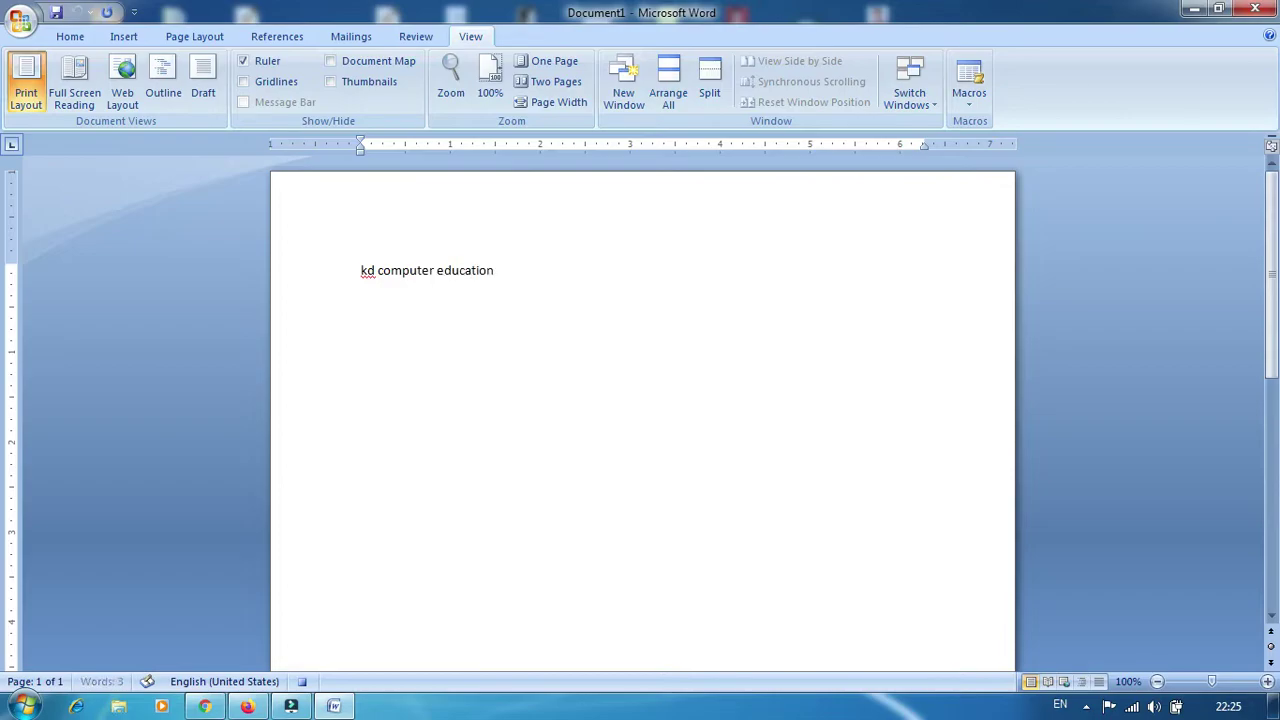
type("raj kumar")
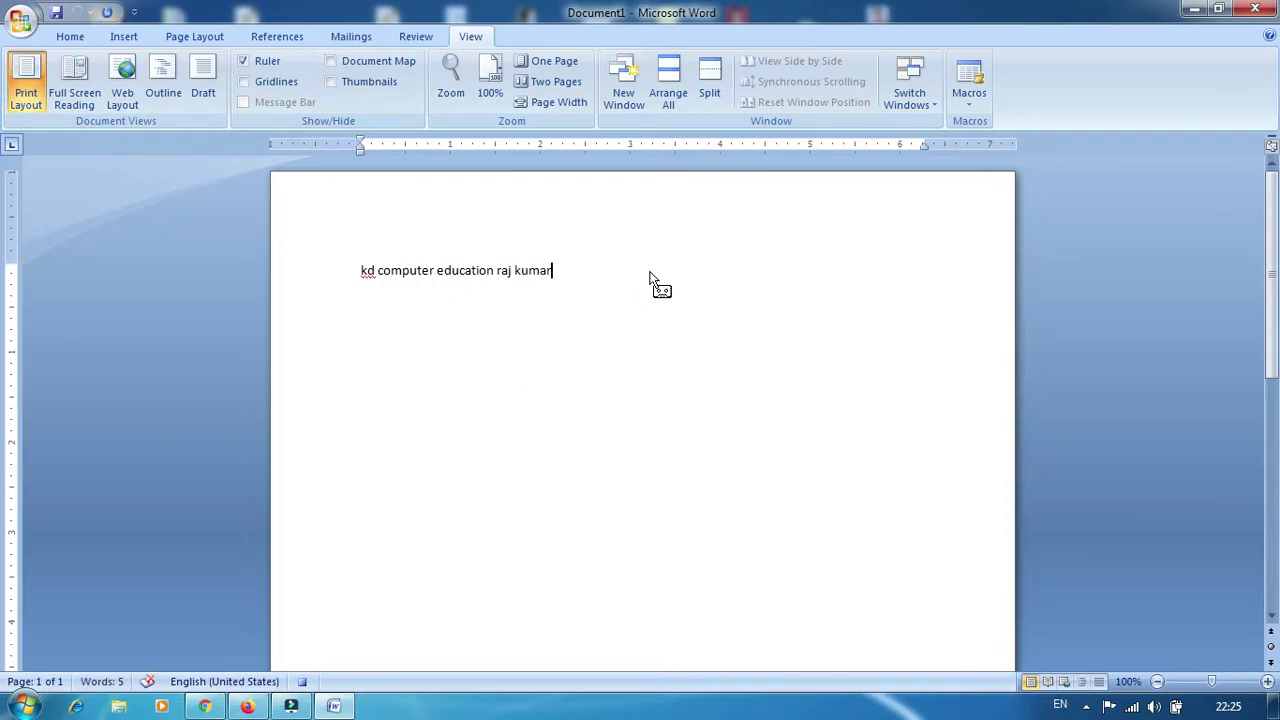
left_click(969, 100)
left_click(988, 145)
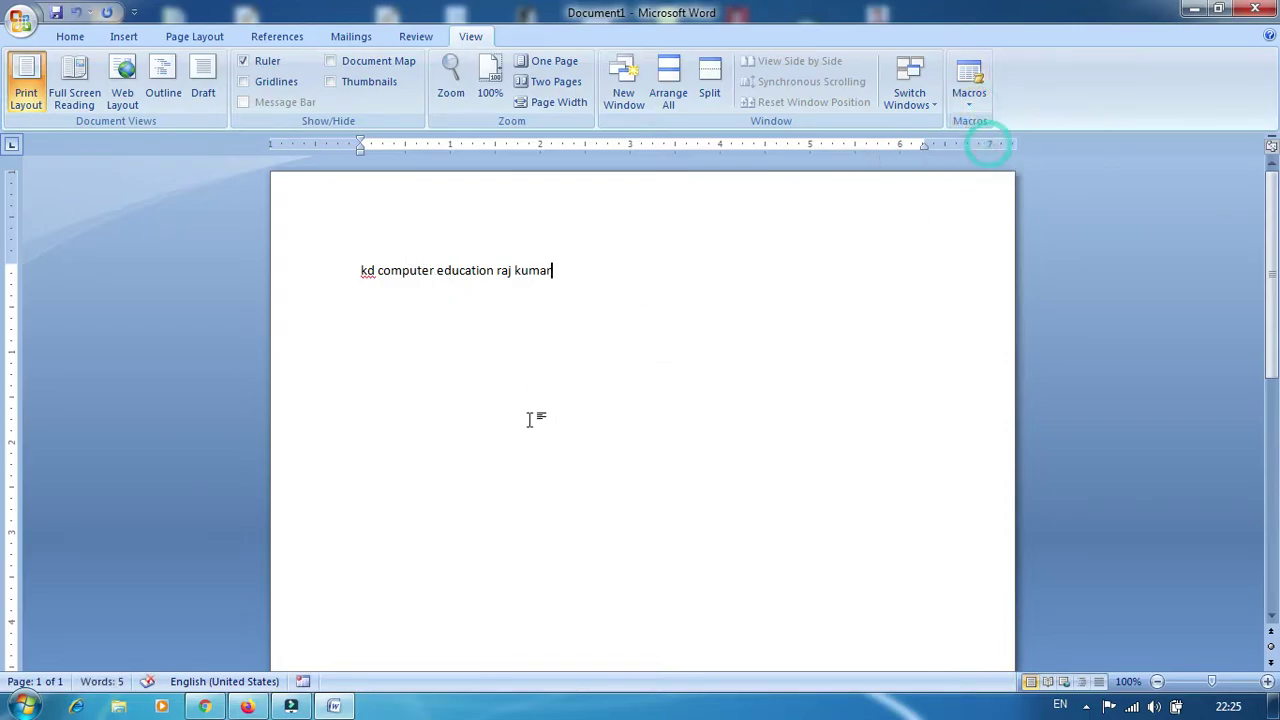
key("ctrl+a")
key("Delete")
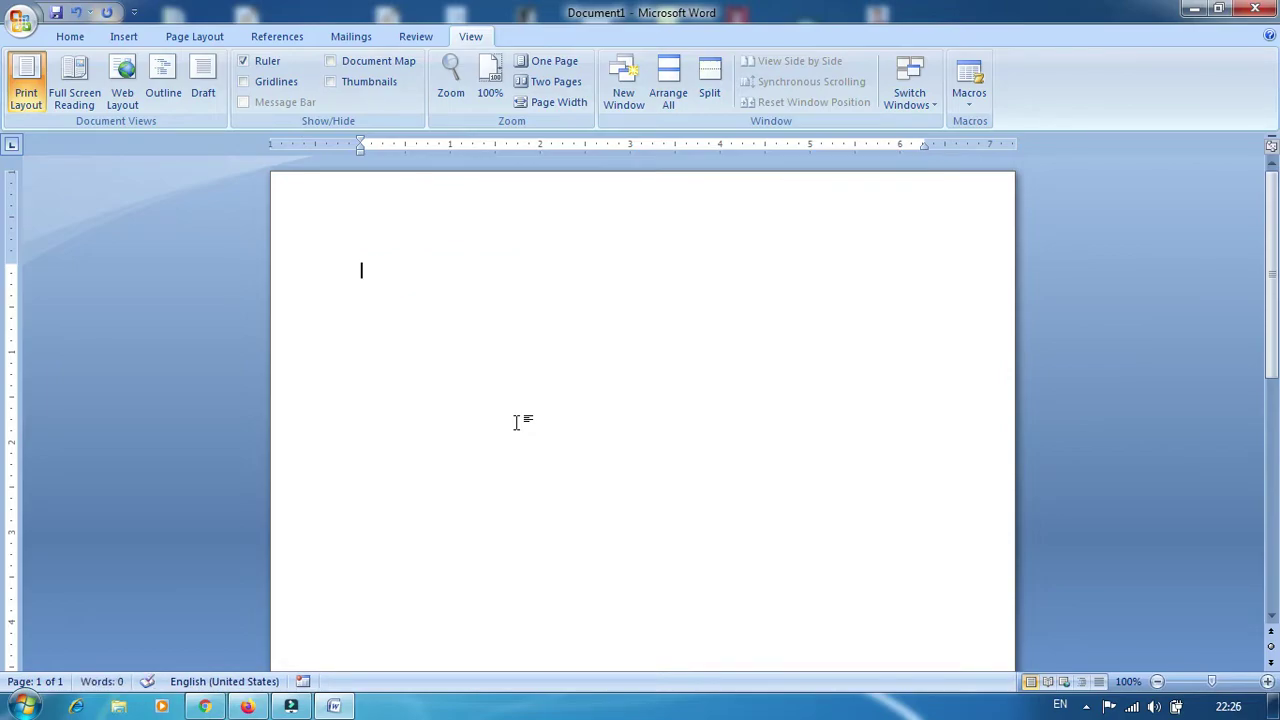
Run Macro2 several times with its shortcut to insert the line, then delete everything
key("ctrl+k")
key("Return")
key("ctrl+k")
key("ctrl+k")
key("ctrl+k")
key("ctrl+k")
key("ctrl+k")
key("ctrl+k")
key("ctrl+k")
key("ctrl+k")
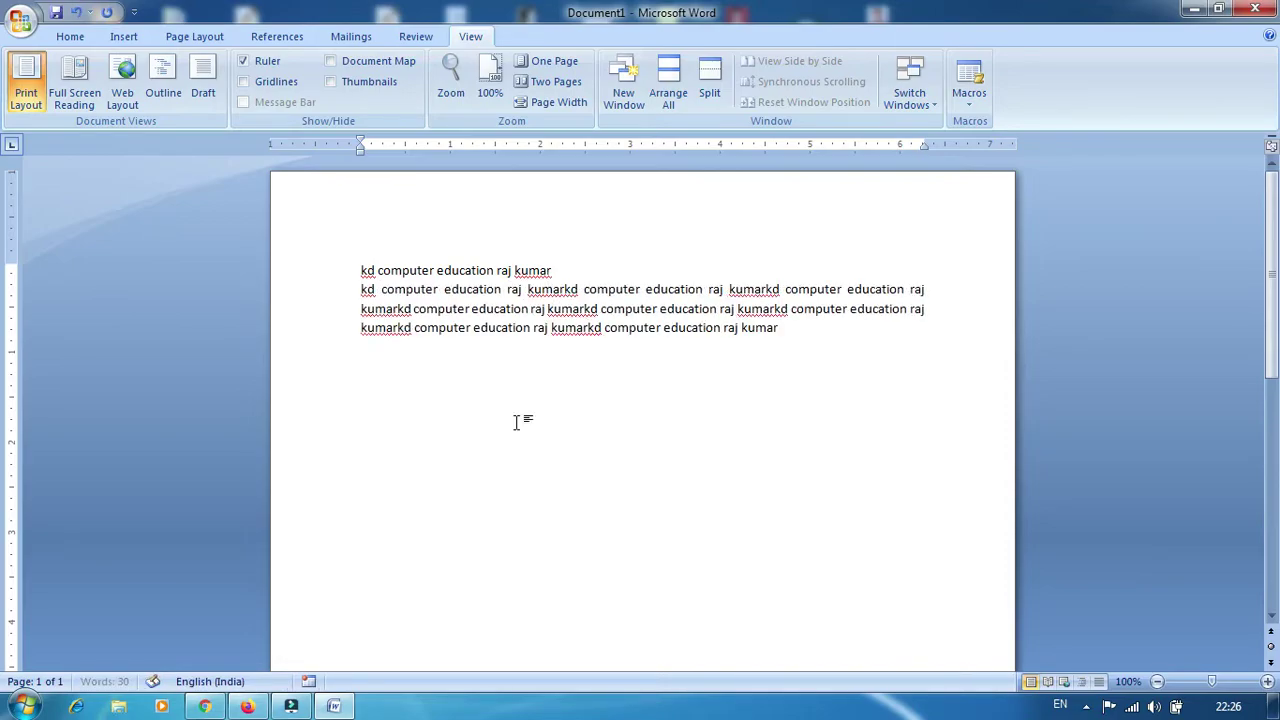
key("ctrl+k")
key("ctrl+k")
key("ctrl+k")
key("ctrl+k")
key("ctrl+k")
key("ctrl+k")
key("ctrl+k")
key("ctrl+k")
key("ctrl+k")
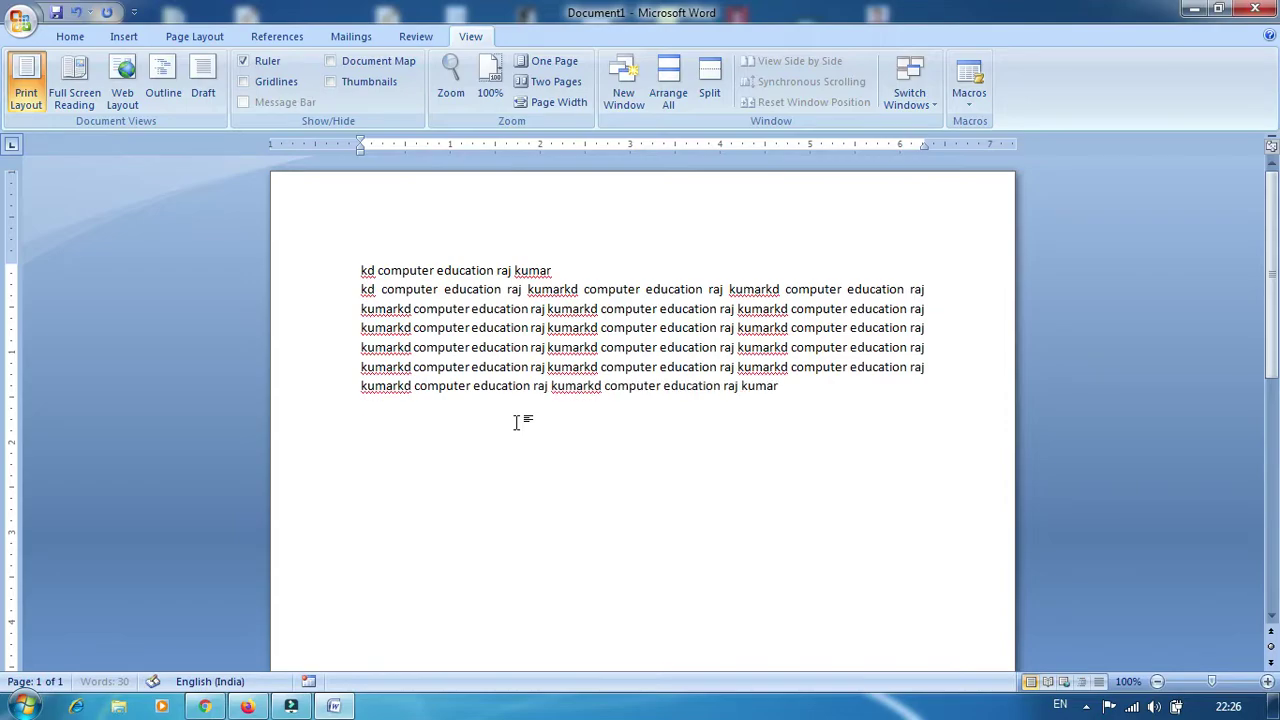
key("ctrl+k")
key("ctrl+k")
key("ctrl+k")
key("ctrl+k")
key("ctrl+k")
key("ctrl+a")
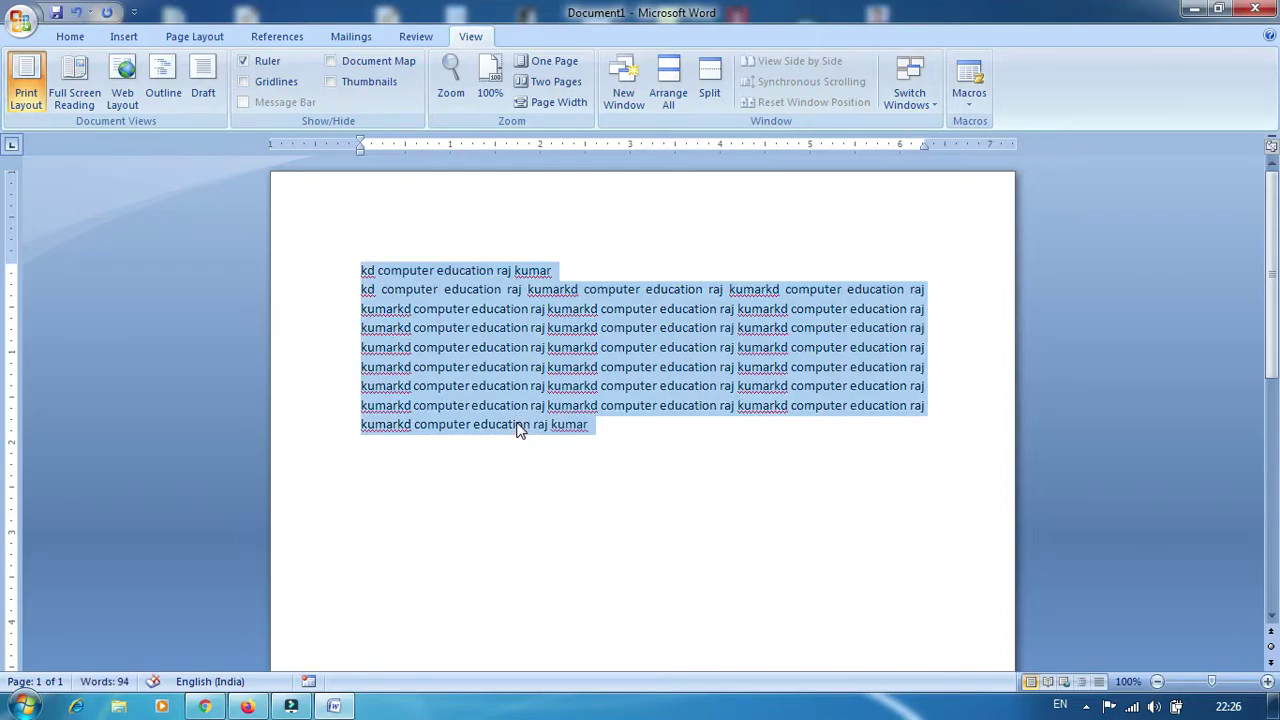
key("Delete")
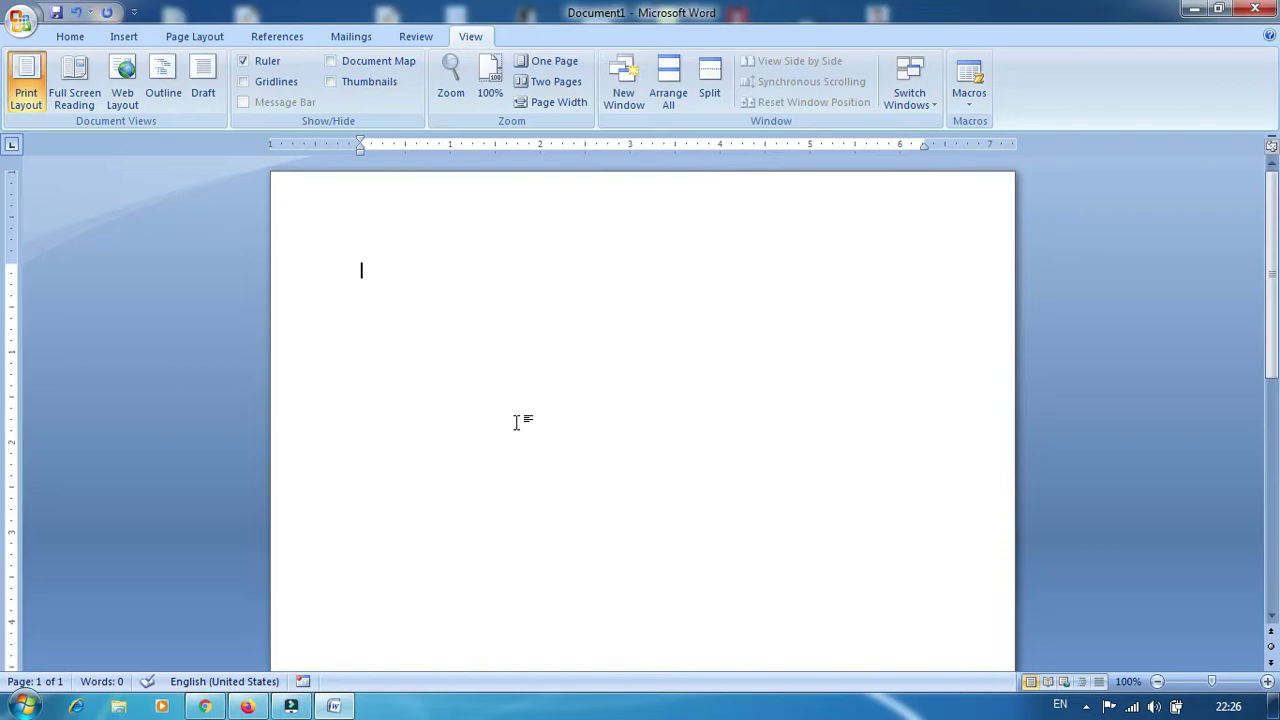
Delete Macro1 and Macro2 from the Macros list, confirming each deletion
left_click(969, 100)
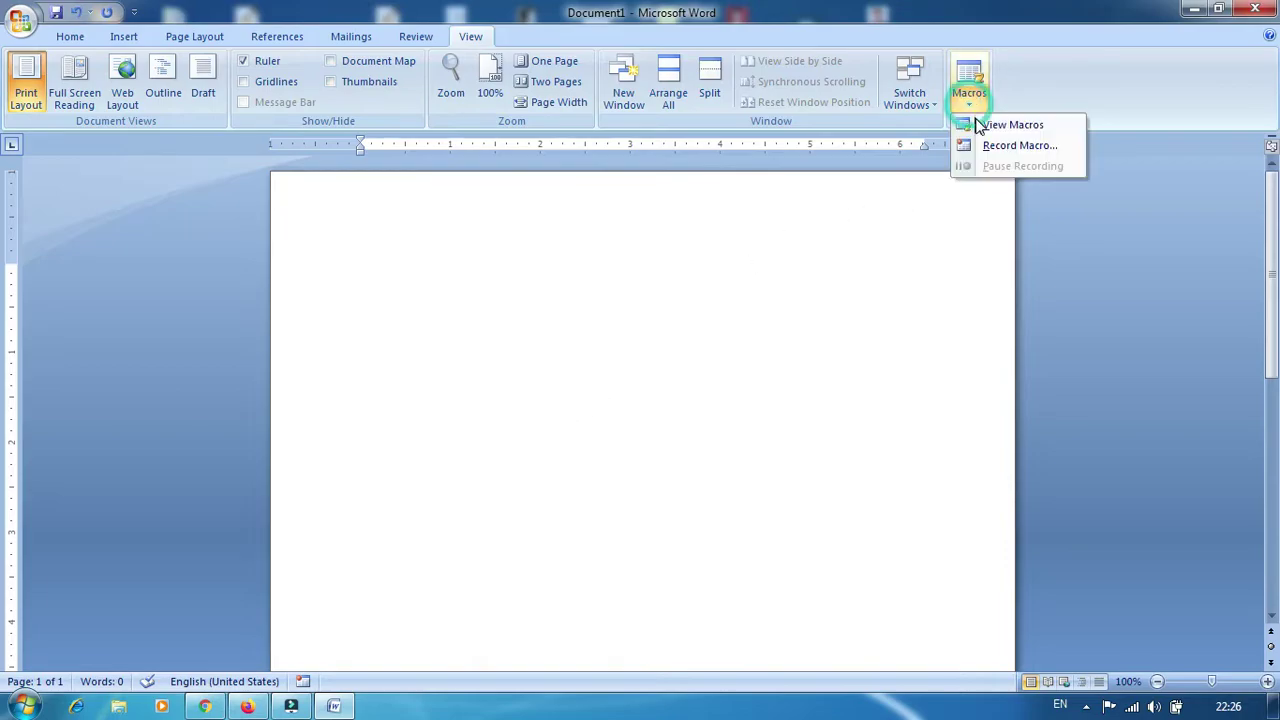
left_click(980, 125)
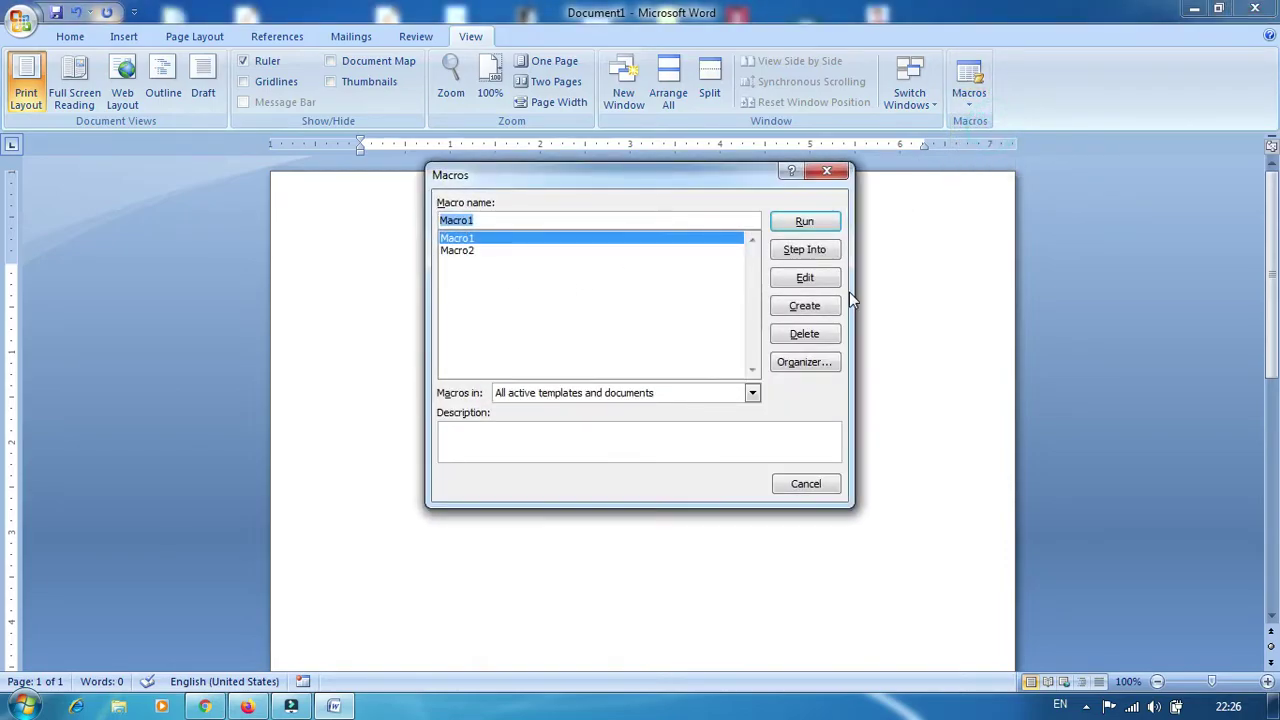
left_click(804, 334)
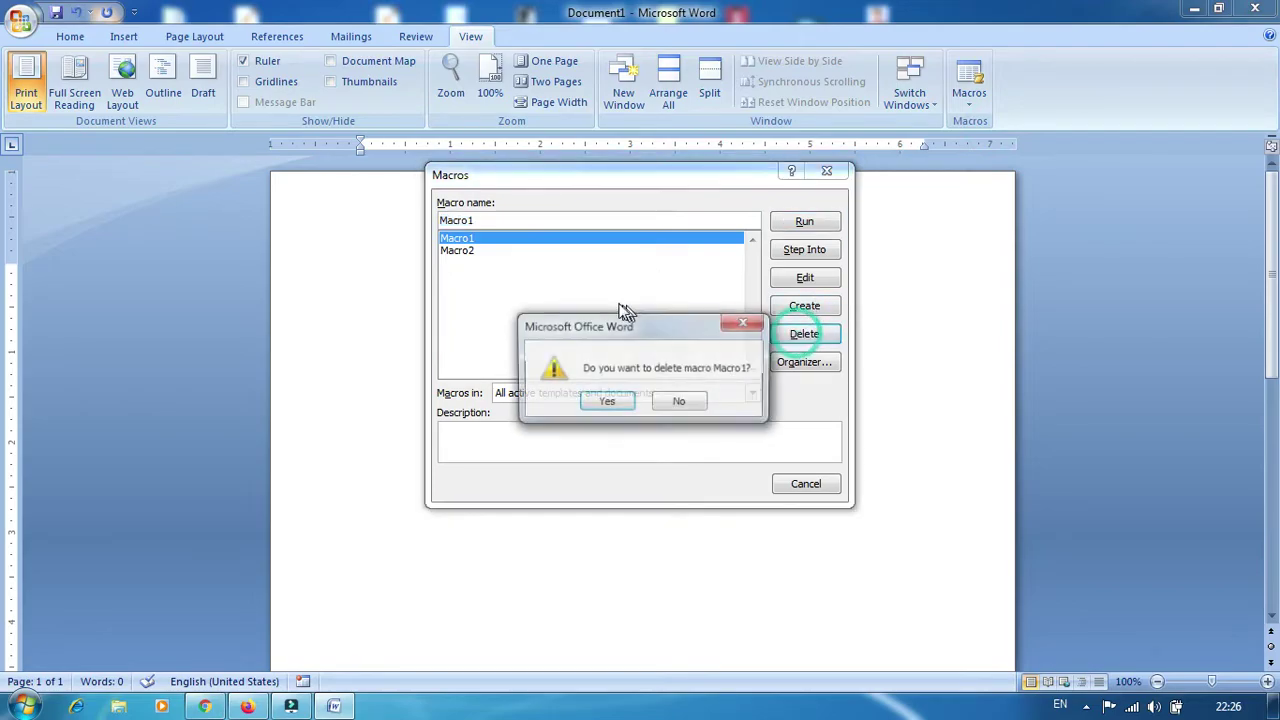
left_click(607, 401)
left_click(804, 333)
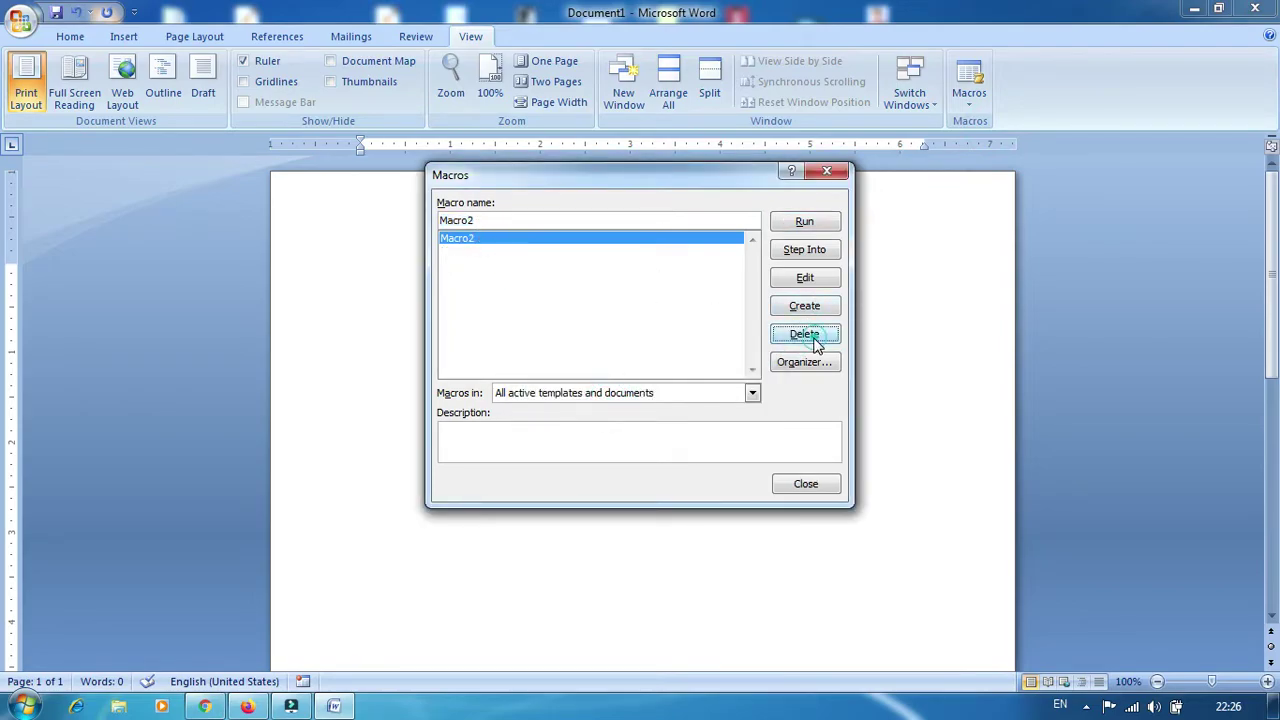
left_click(606, 403)
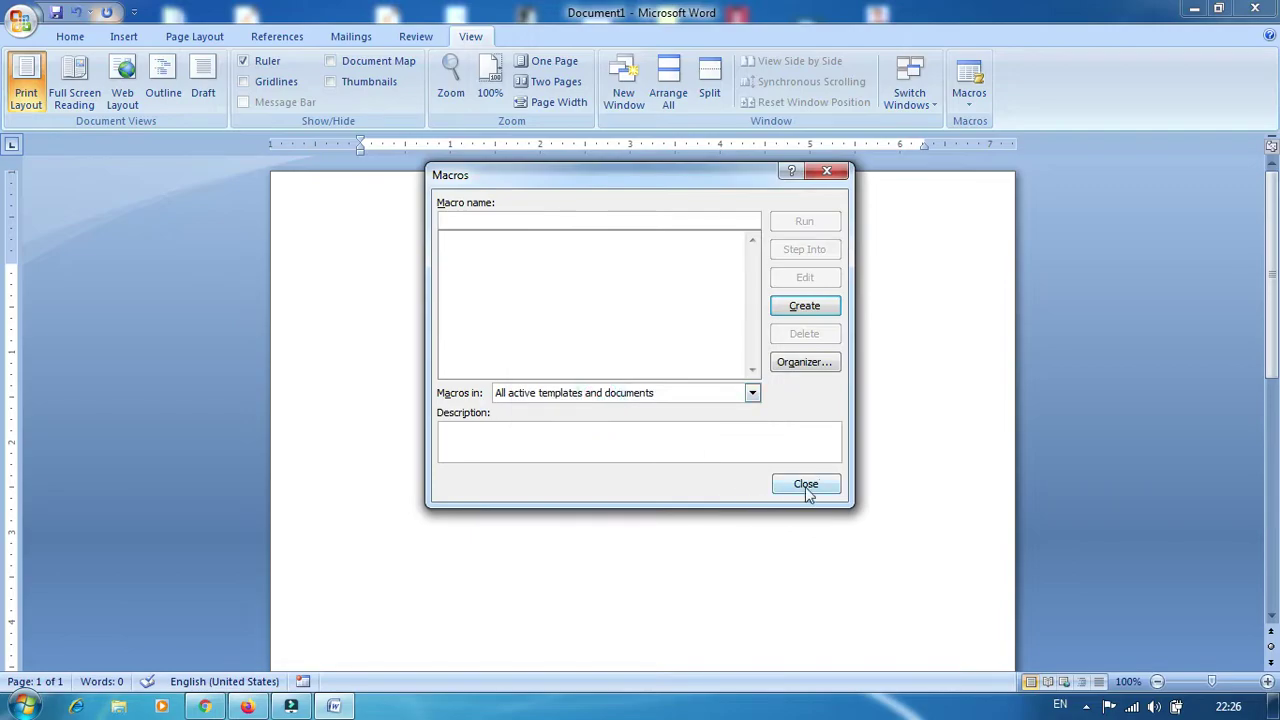
left_click(806, 484)
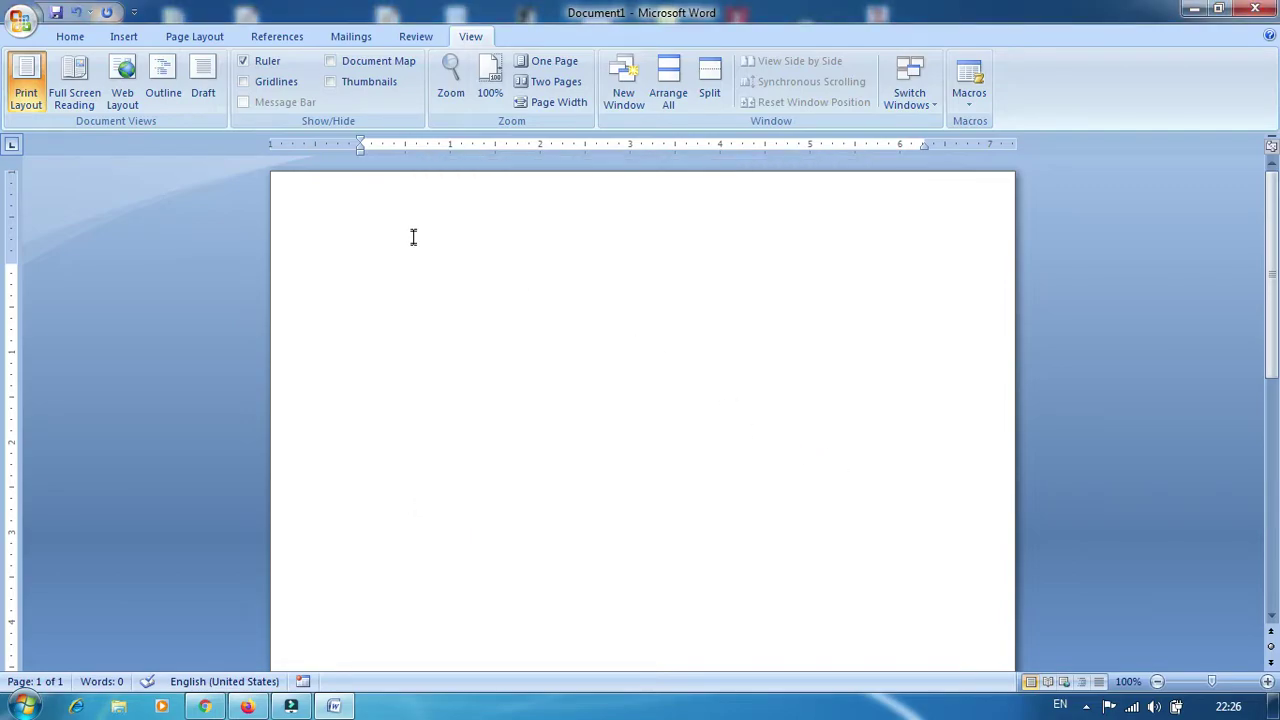
Set the font size to 9 on the Home tab, then open the View tab's Macros menu
left_click(72, 40)
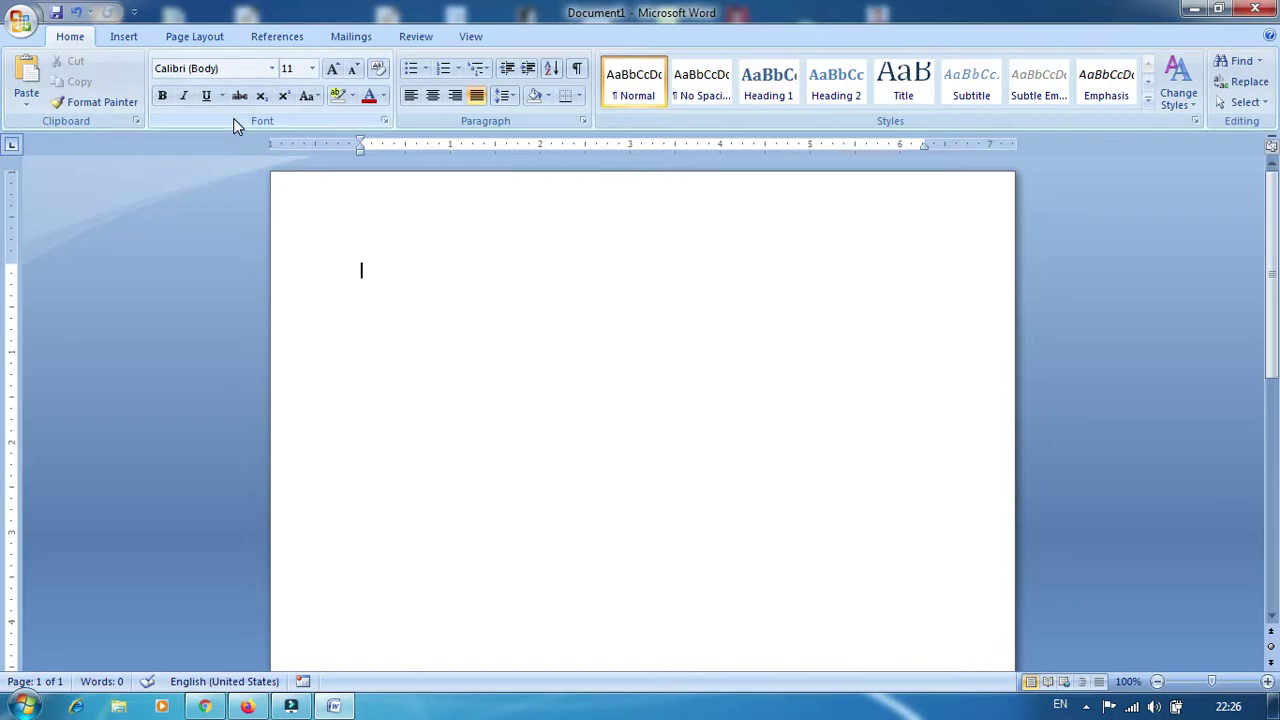
left_click(312, 68)
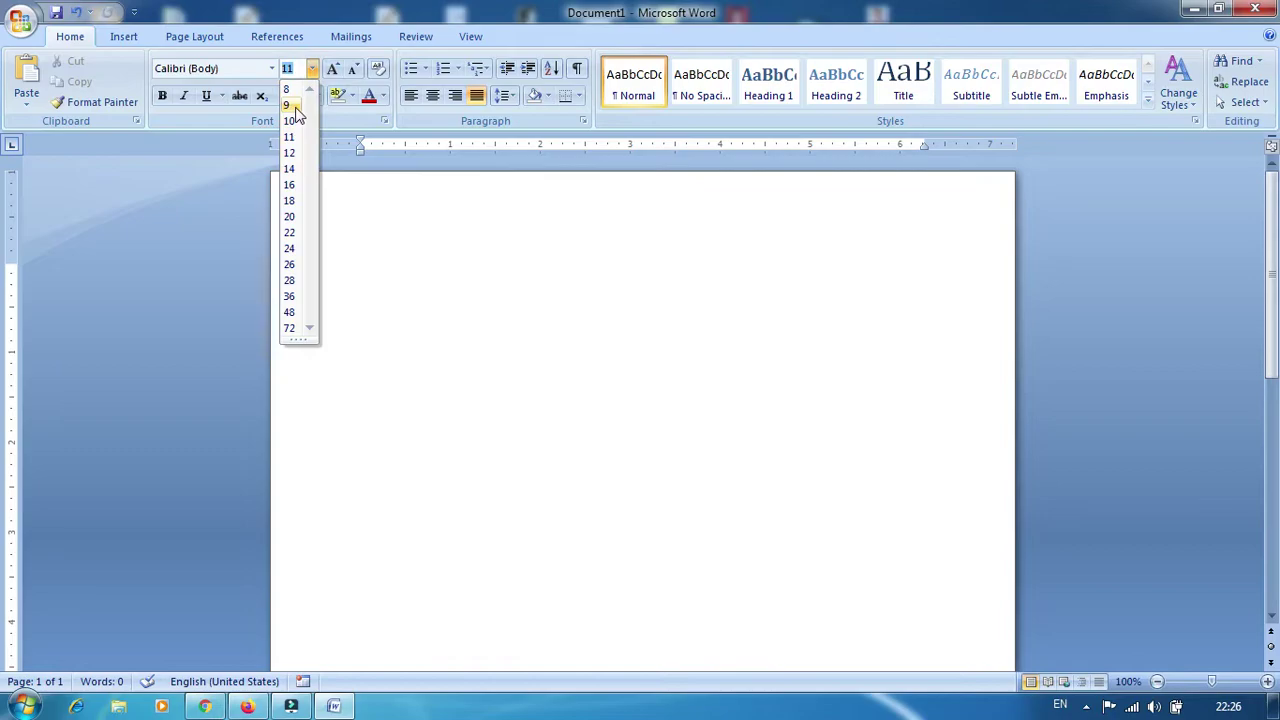
left_click(295, 104)
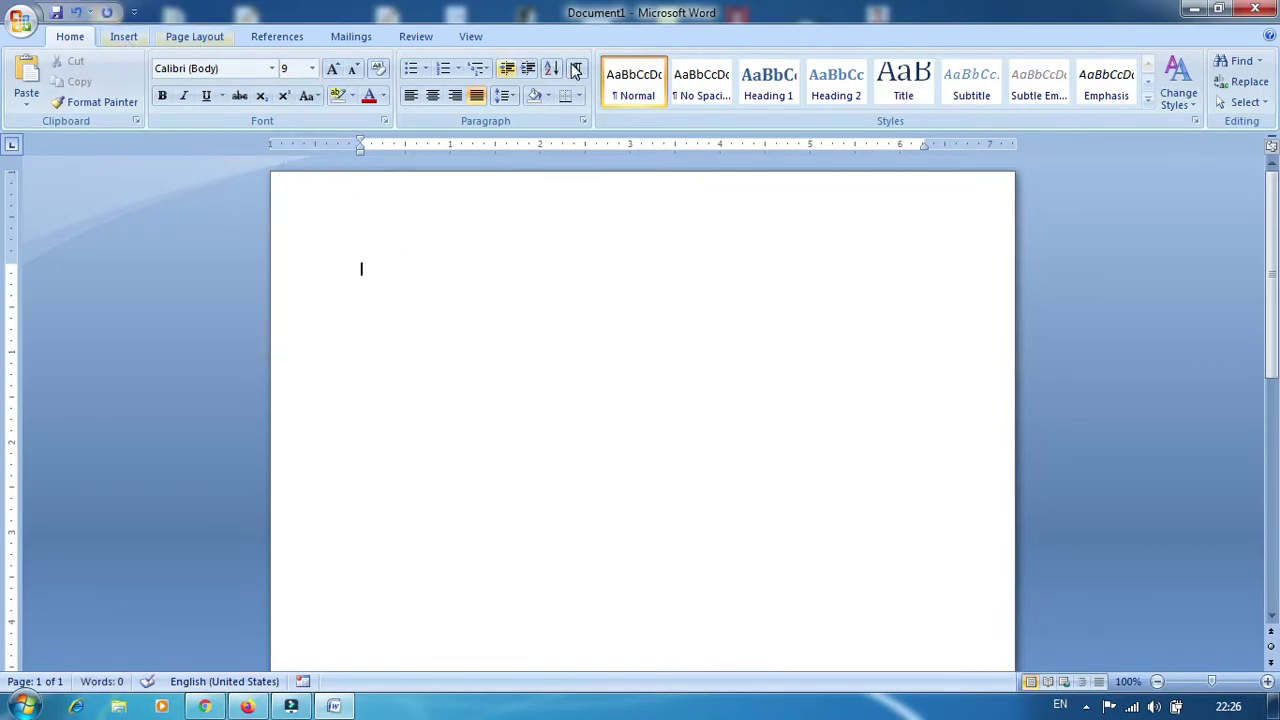
left_click(484, 44)
left_click(966, 100)
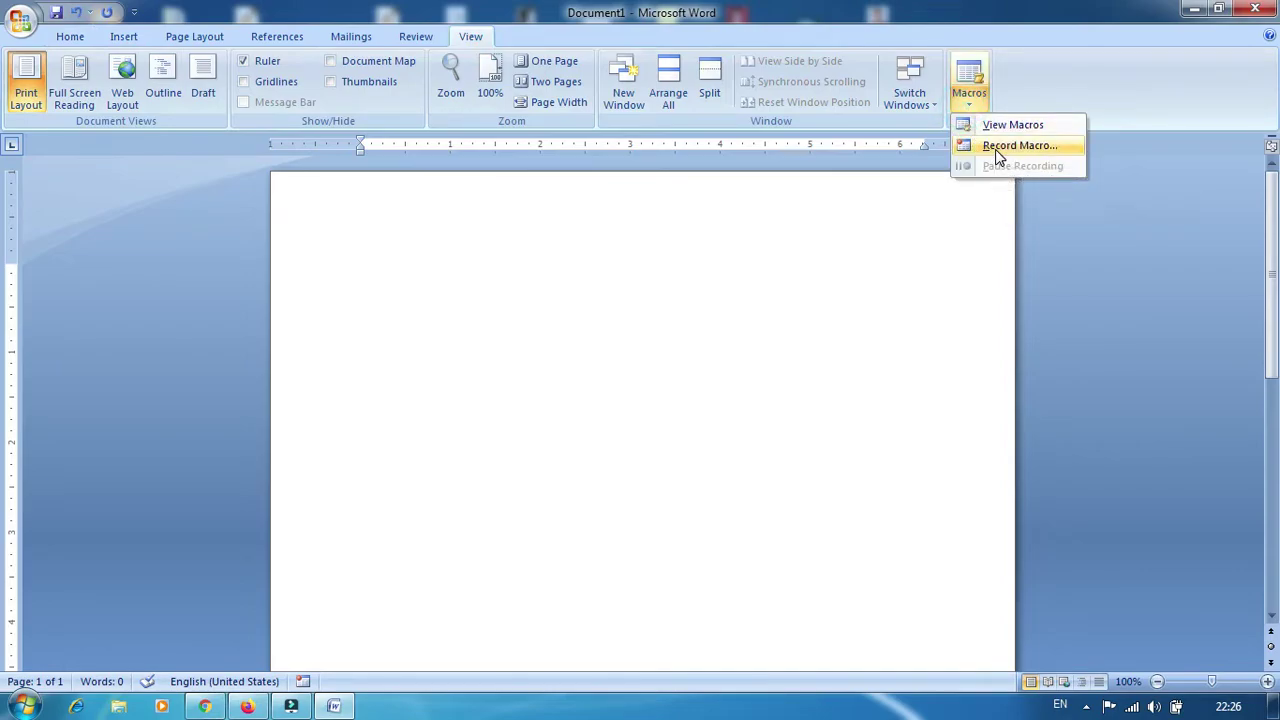
Start recording Macro1 with Ctrl+A assigned as its keyboard shortcut
left_click(995, 149)
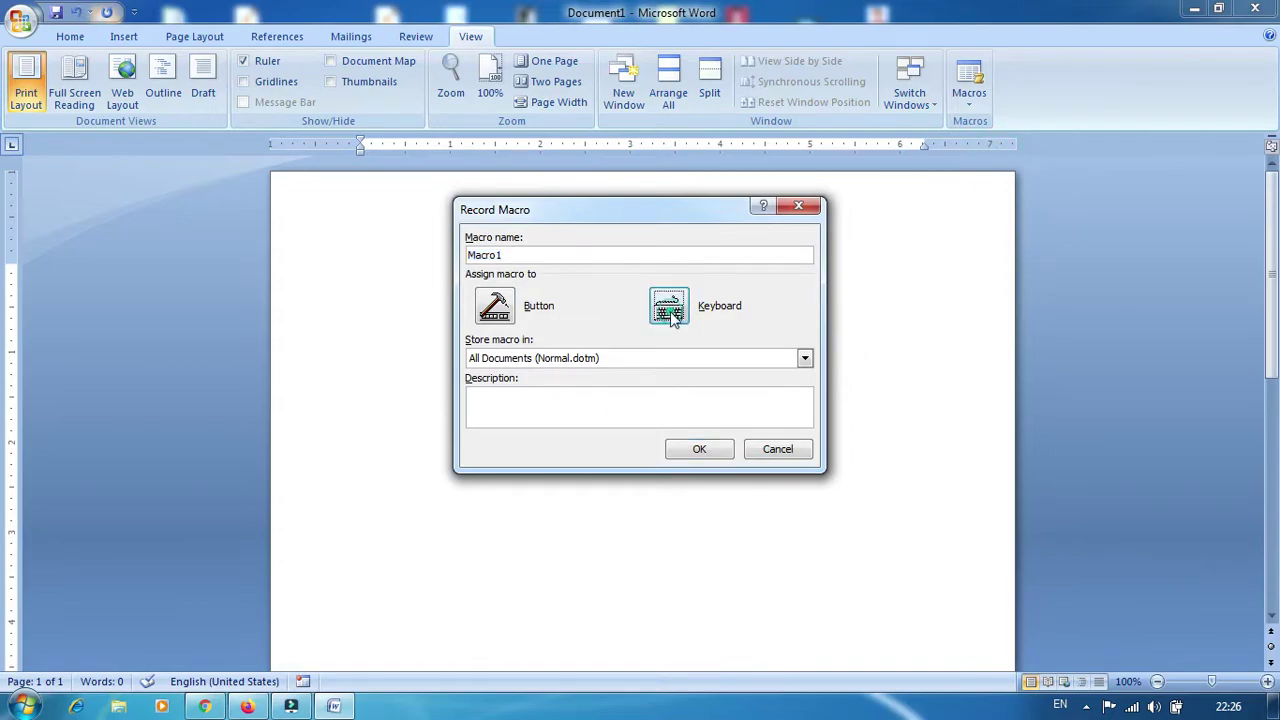
left_click(670, 312)
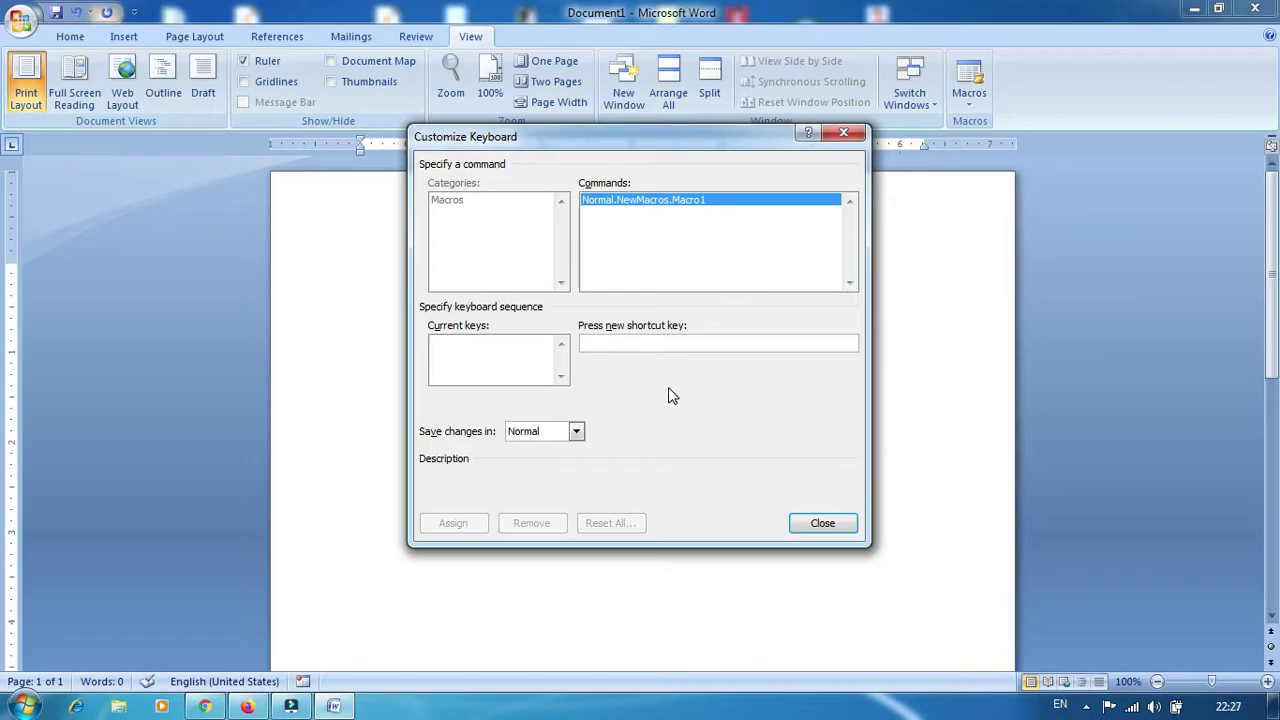
key("ctrl+a")
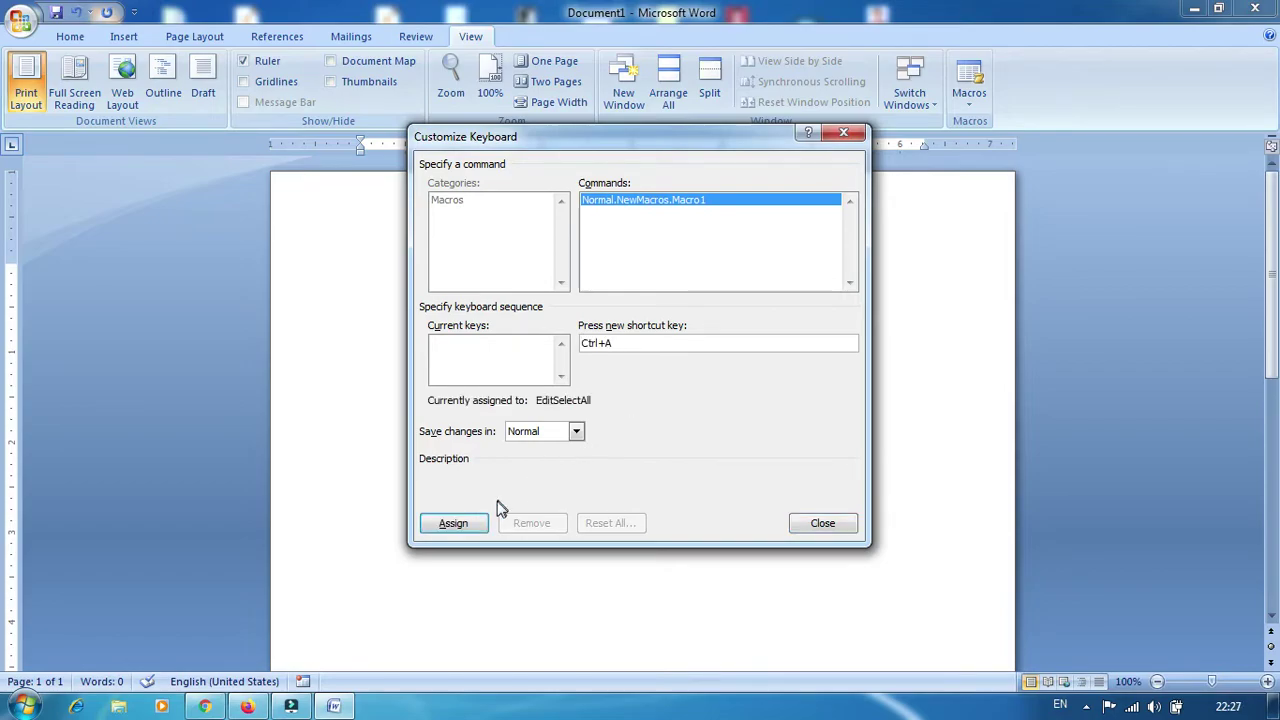
left_click(463, 522)
left_click(822, 523)
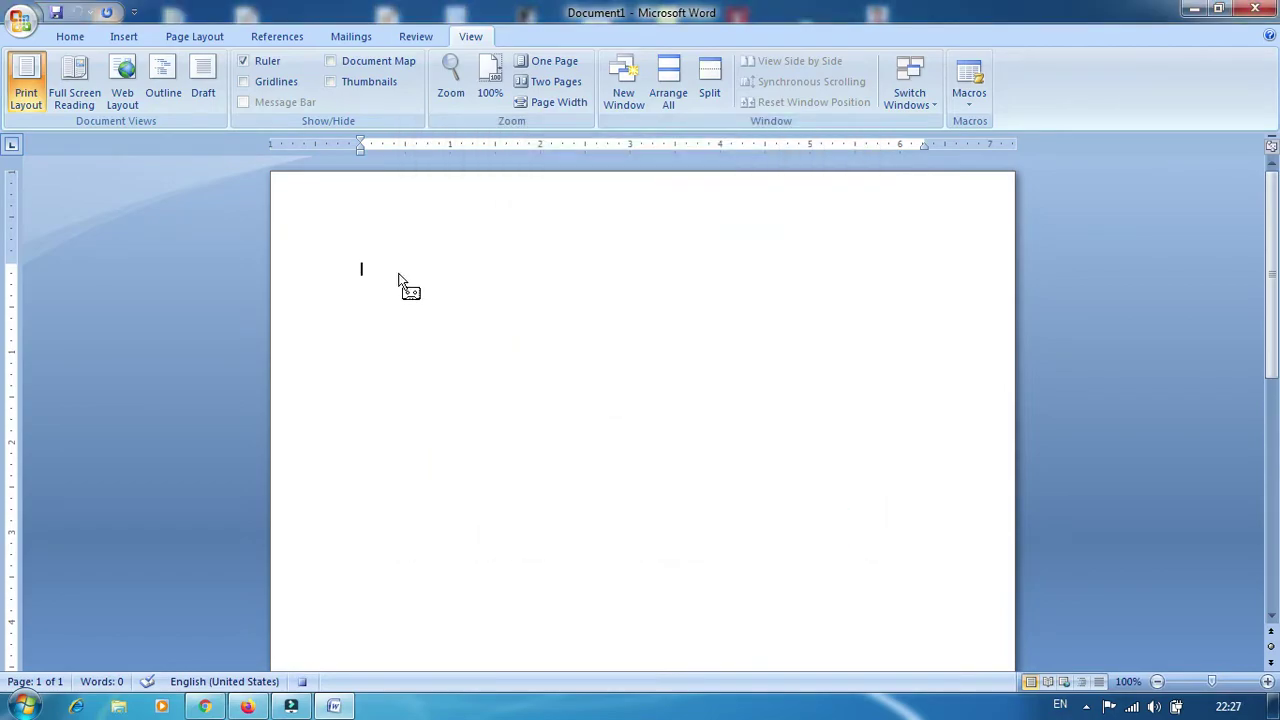
Set the font size to 20, then stop recording Macro1
left_click(66, 37)
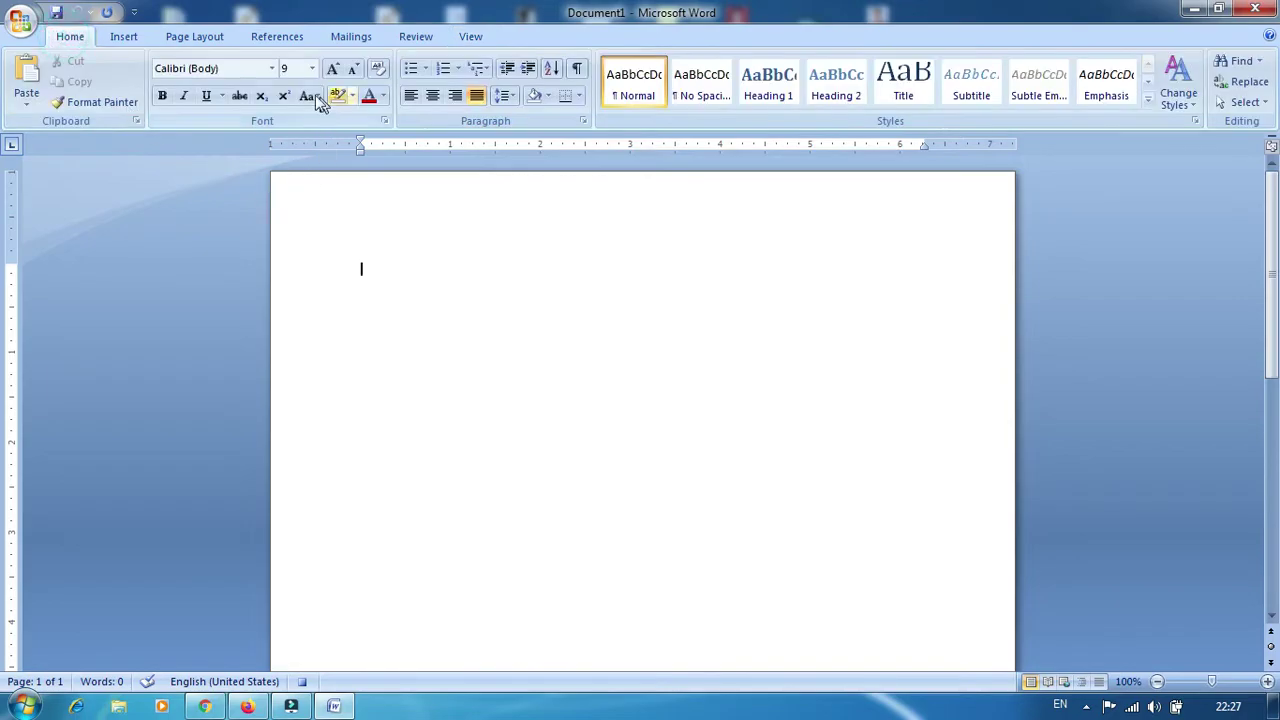
left_click(312, 70)
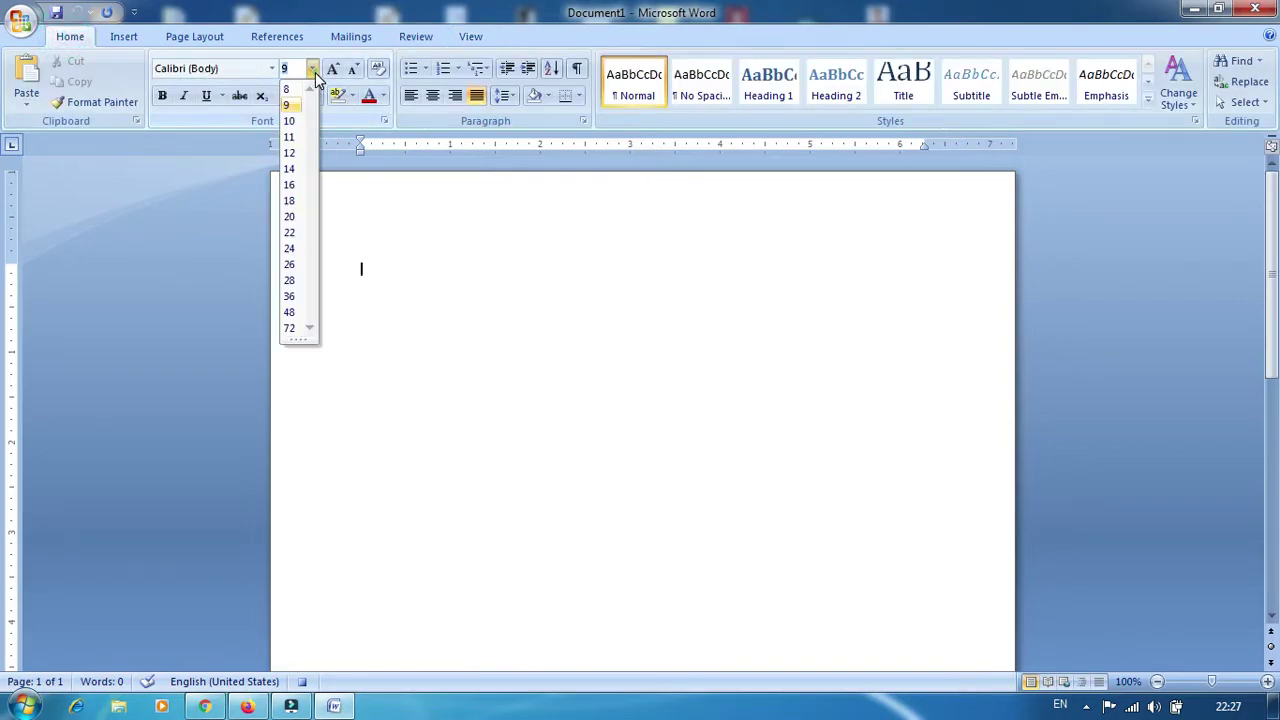
left_click(290, 217)
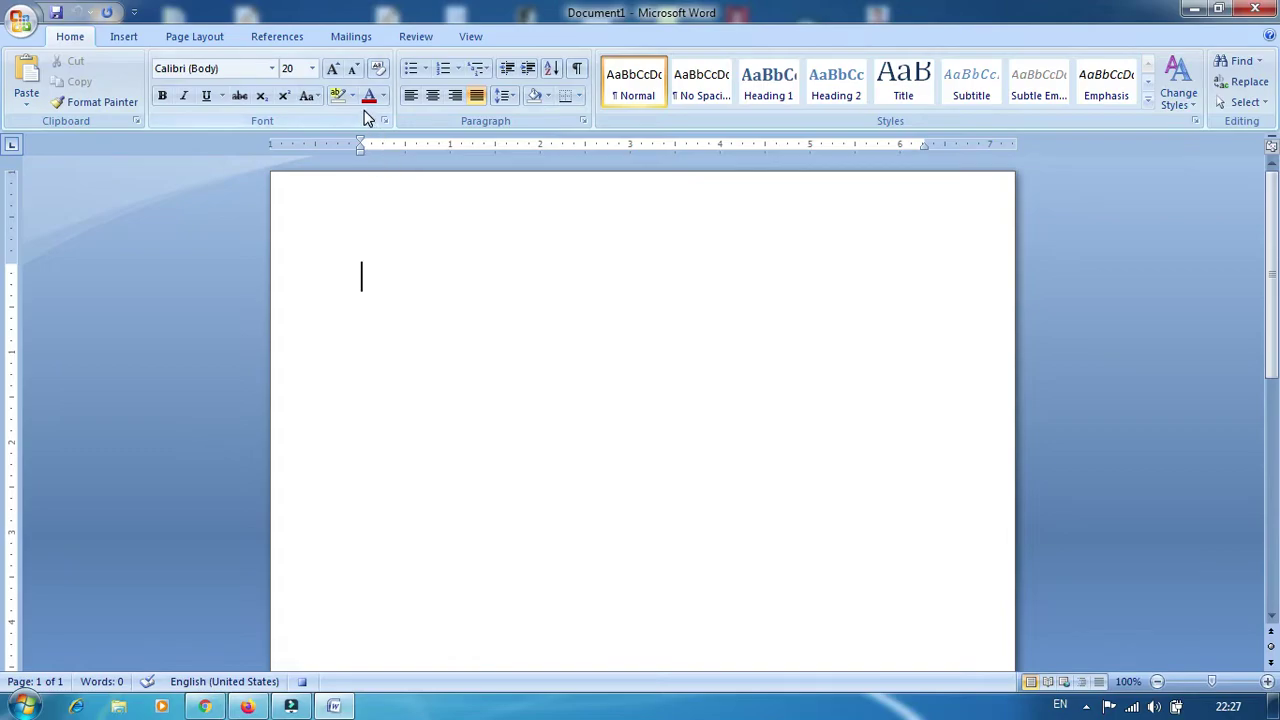
left_click(274, 68)
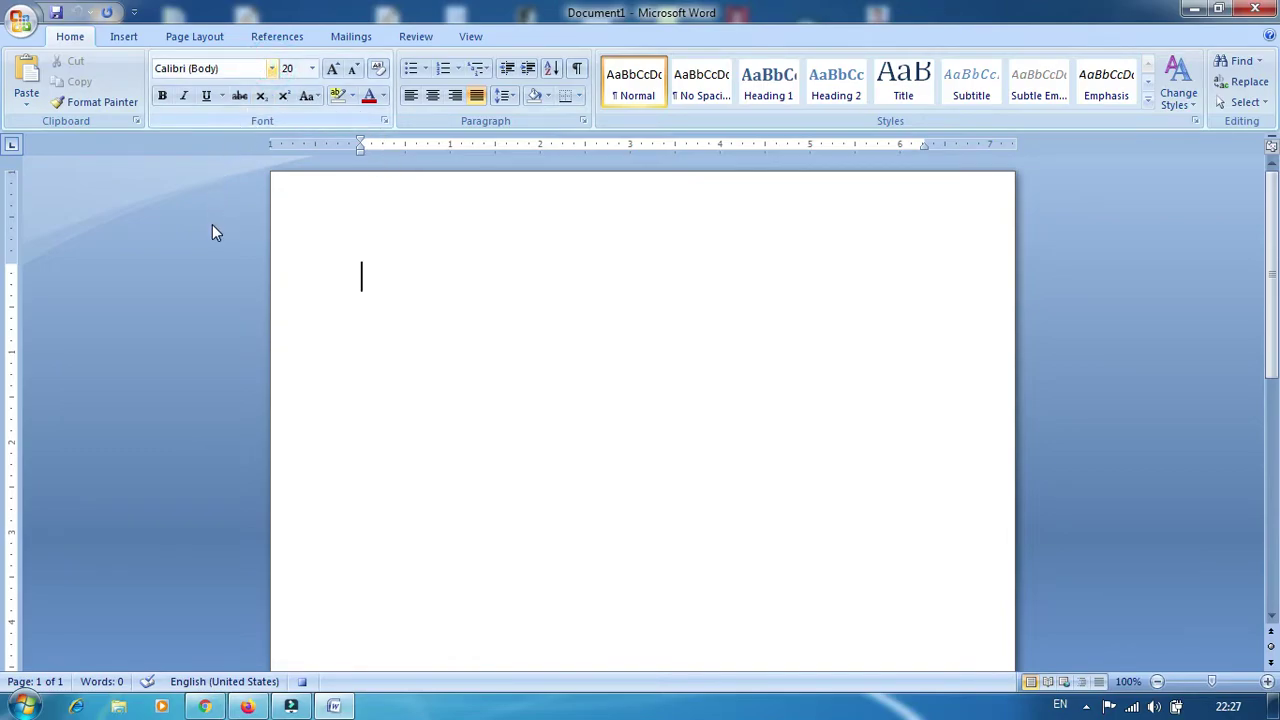
left_click(551, 360)
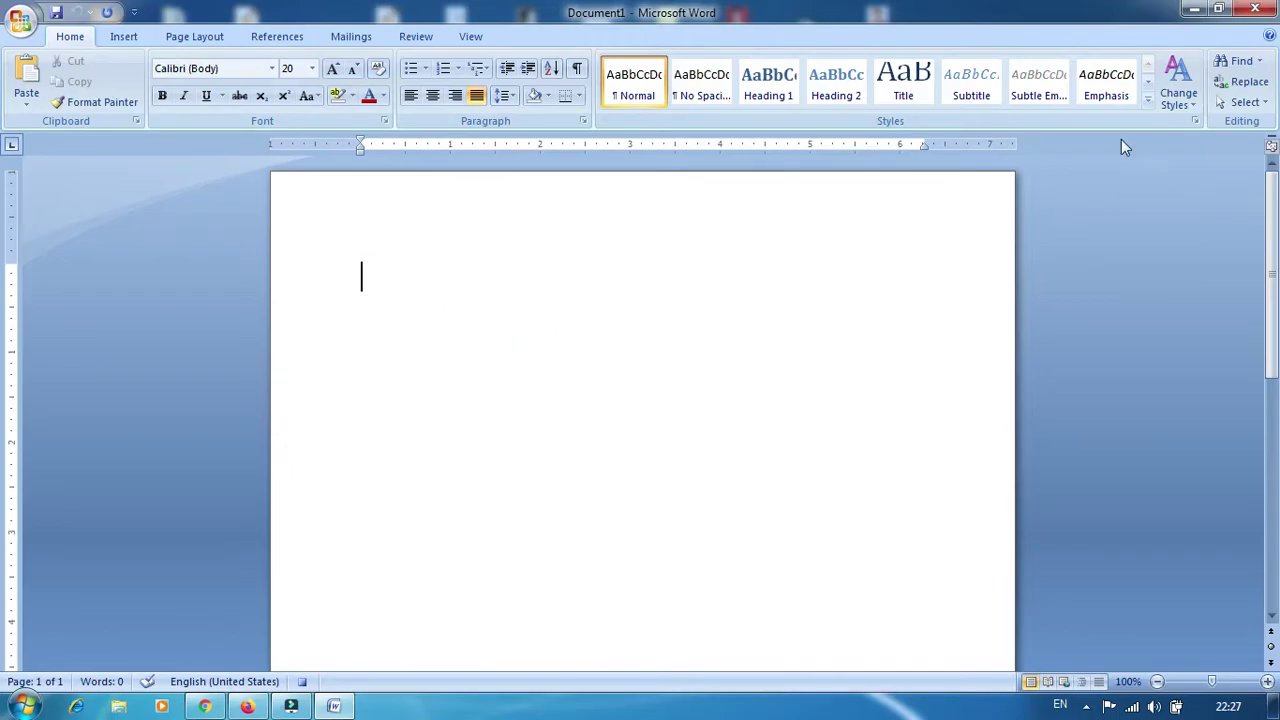
left_click(469, 37)
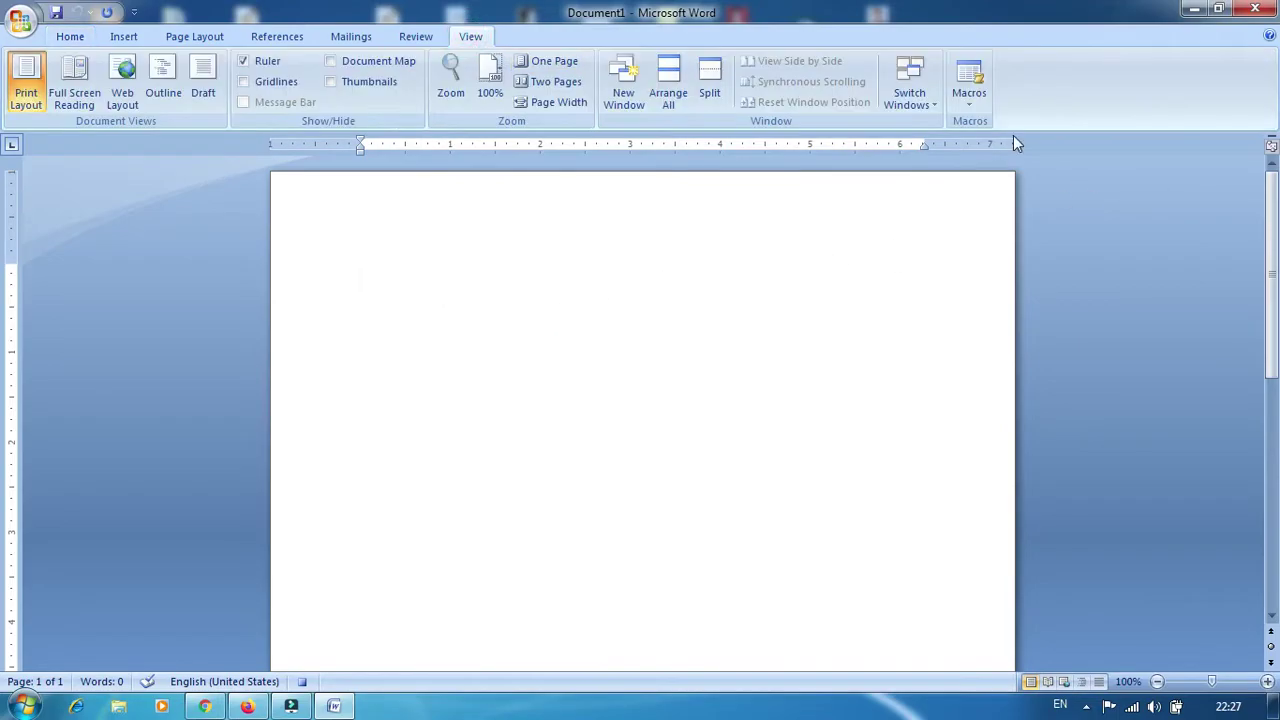
left_click(969, 100)
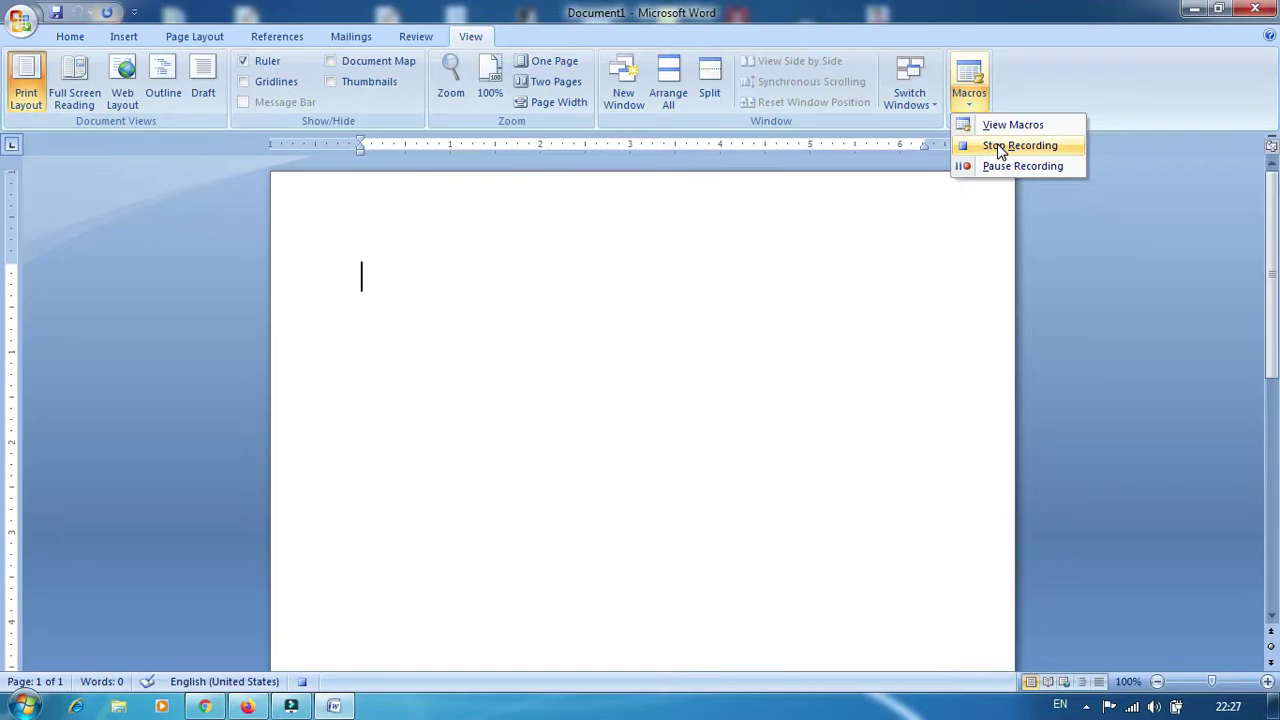
left_click(998, 146)
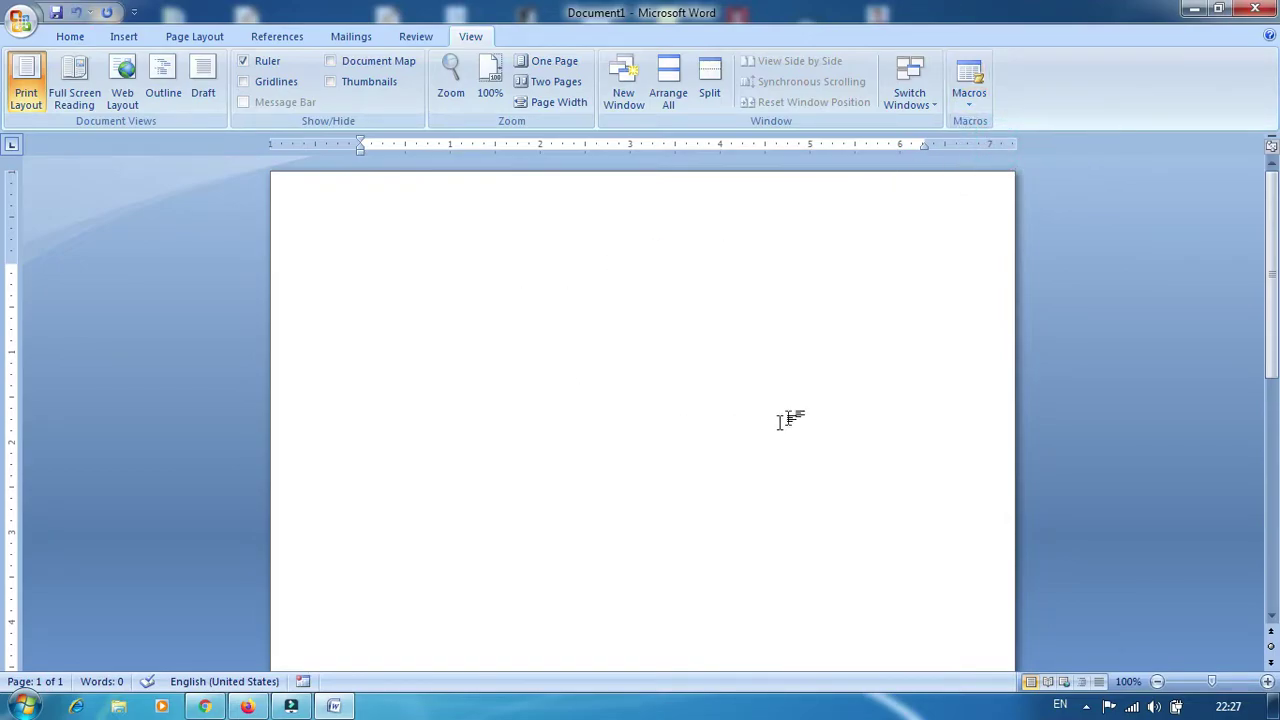
Start recording Macro2 with Ctrl+B assigned as its keyboard shortcut
left_click(969, 100)
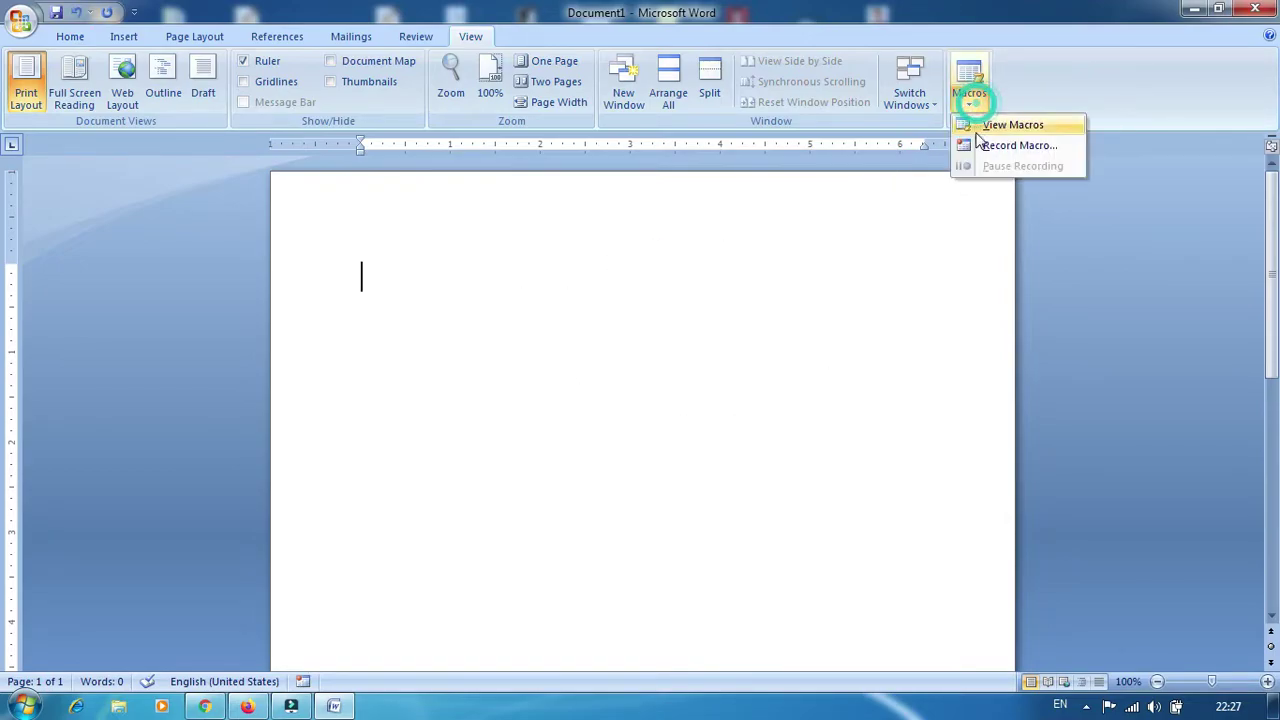
left_click(988, 146)
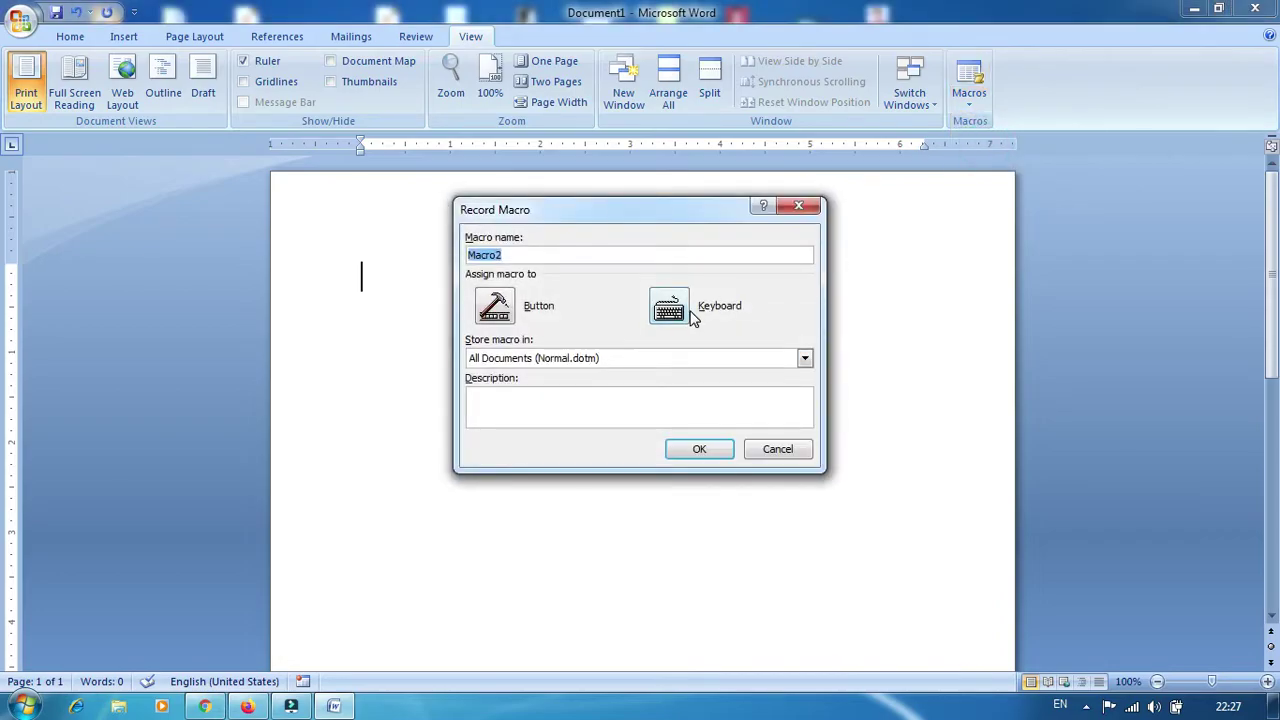
left_click(679, 318)
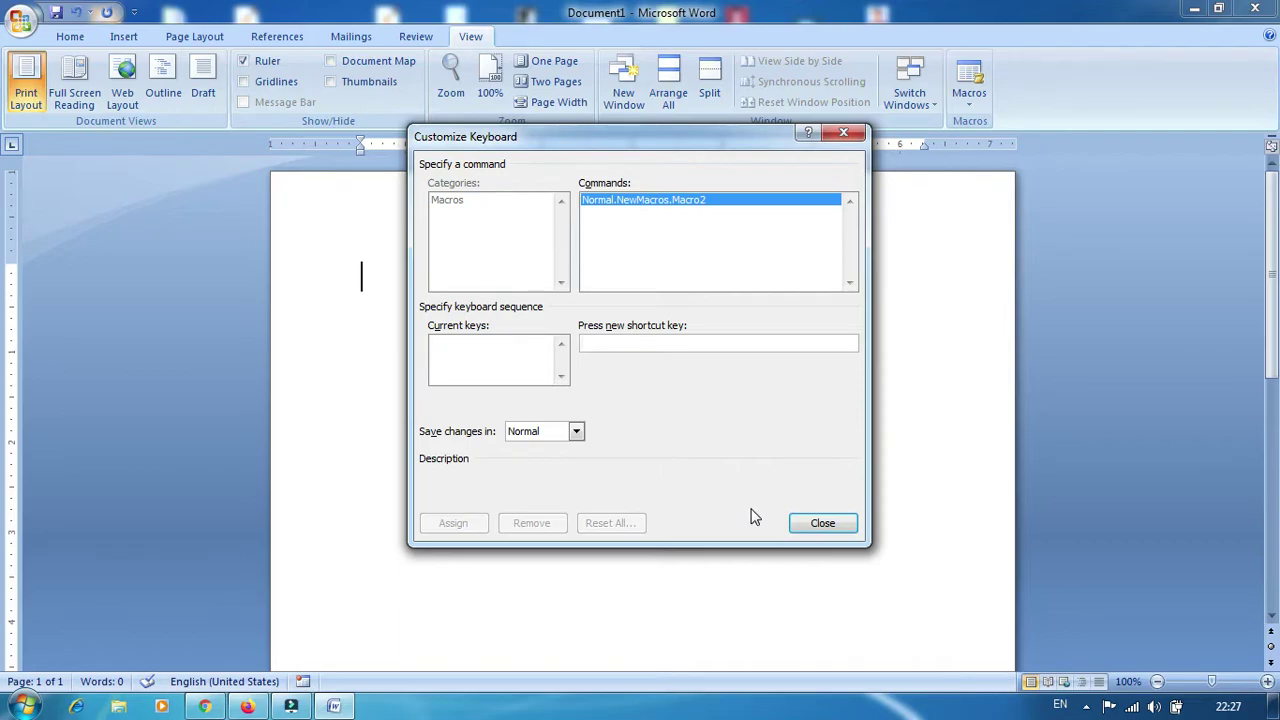
key("ctrl+b")
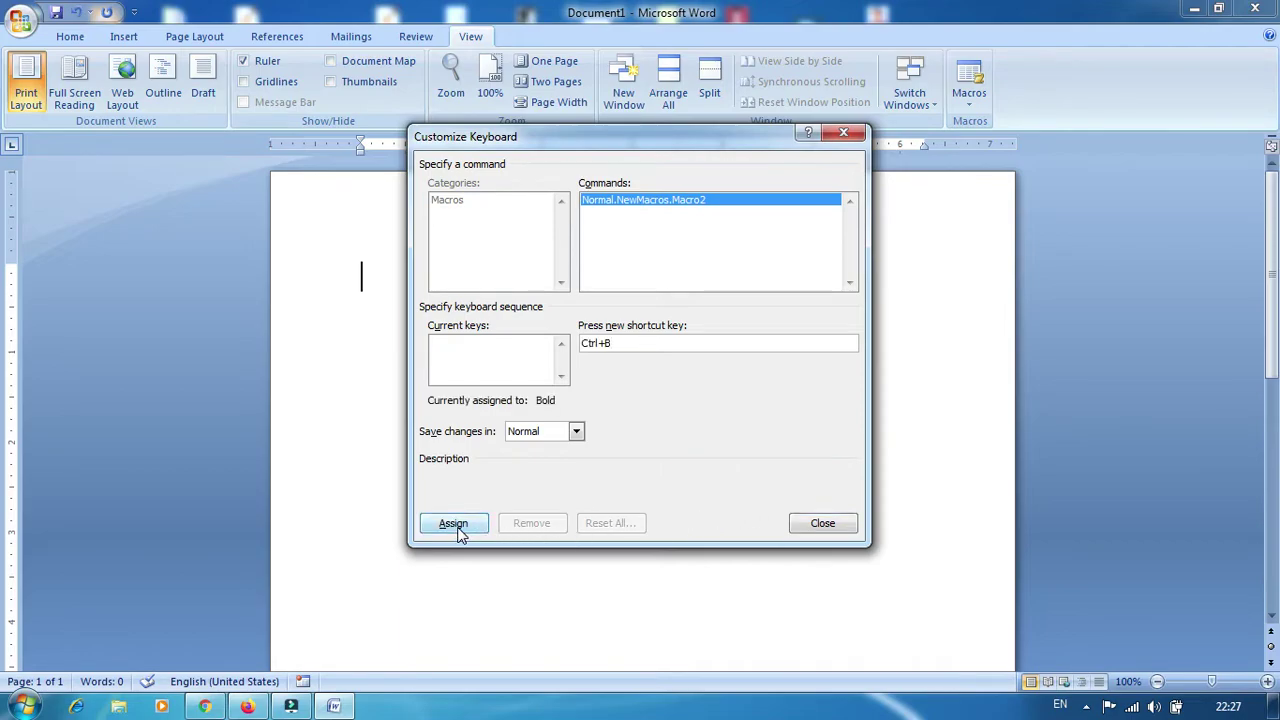
left_click(455, 524)
left_click(814, 524)
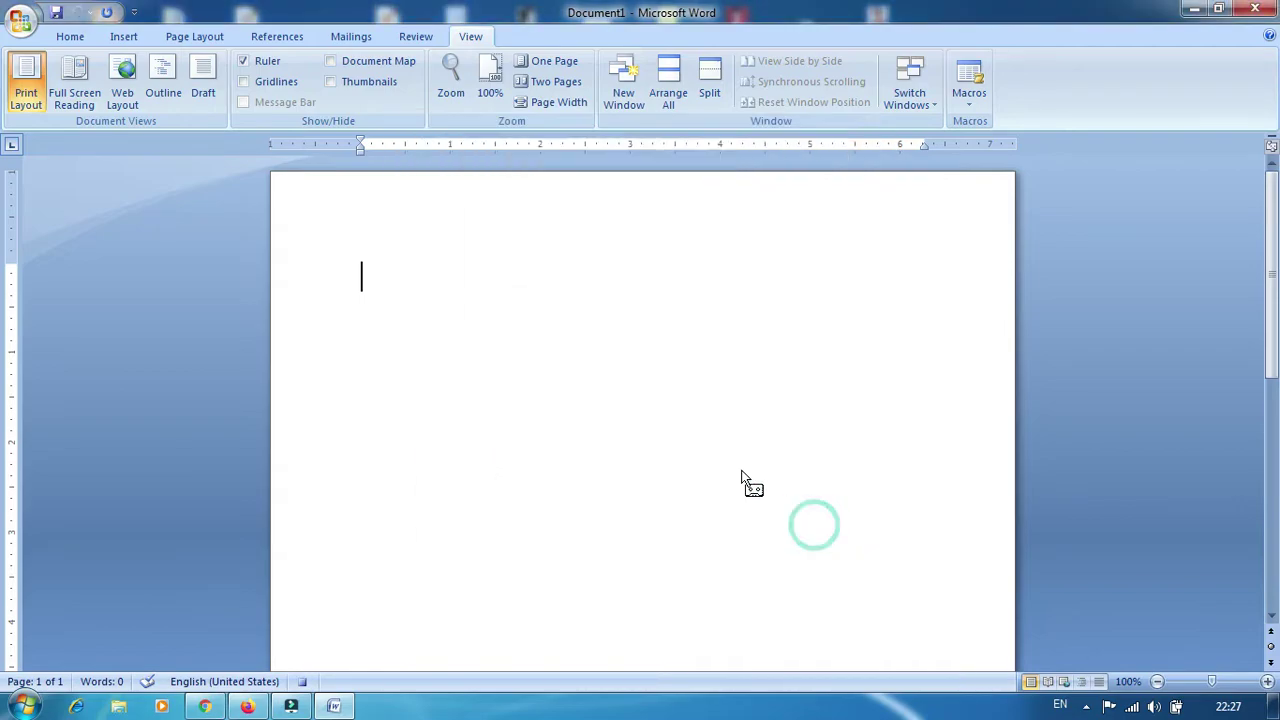
Change the font to Arial at size 8 while Macro2 records
left_click(74, 36)
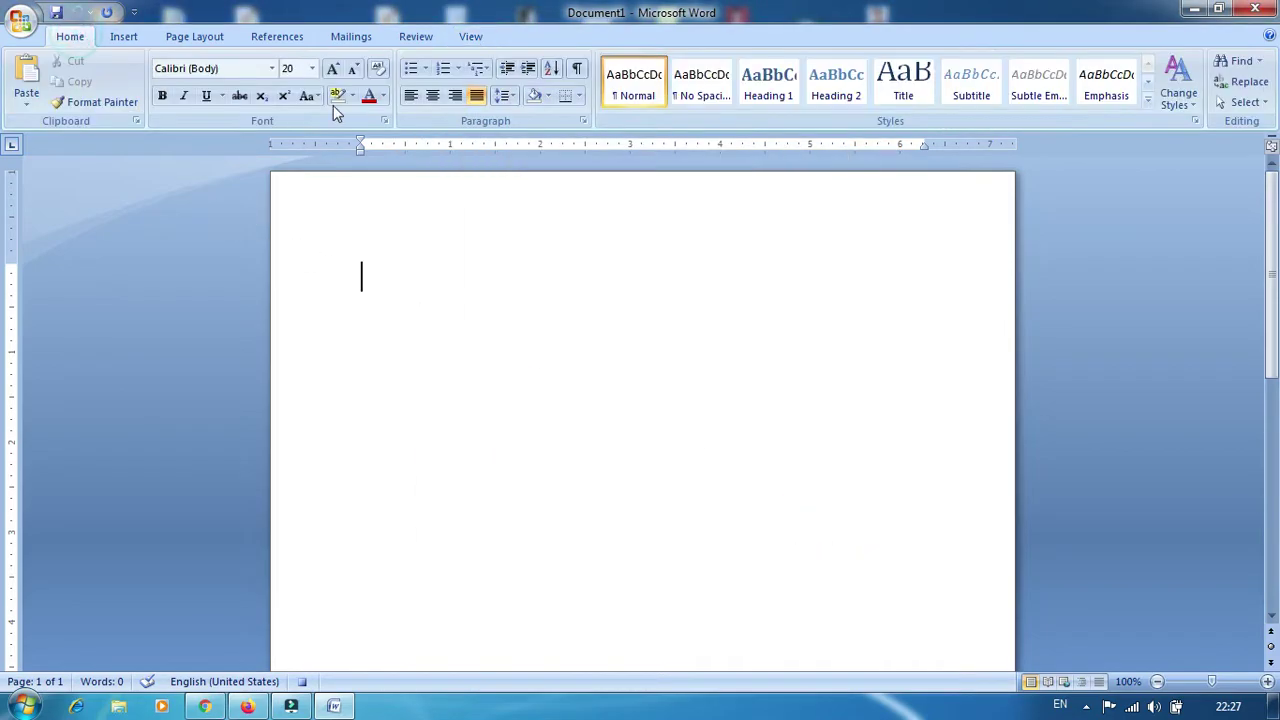
left_click(271, 68)
left_click(229, 264)
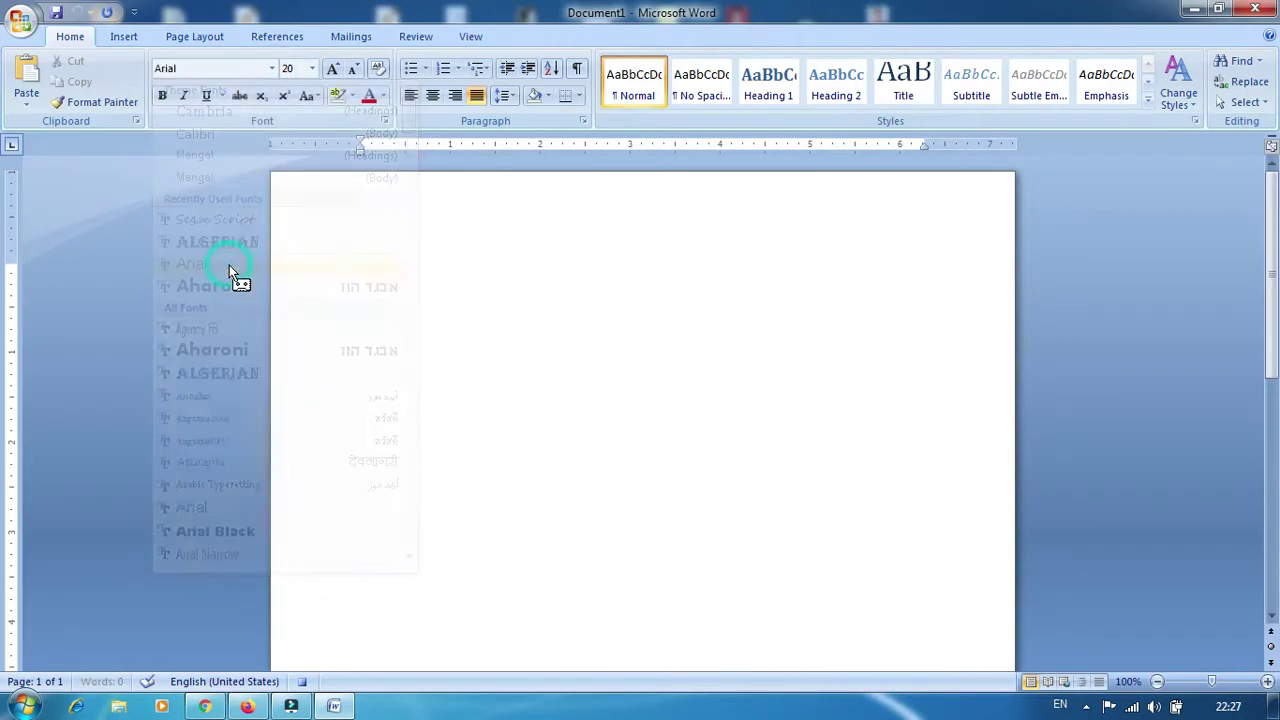
left_click(312, 68)
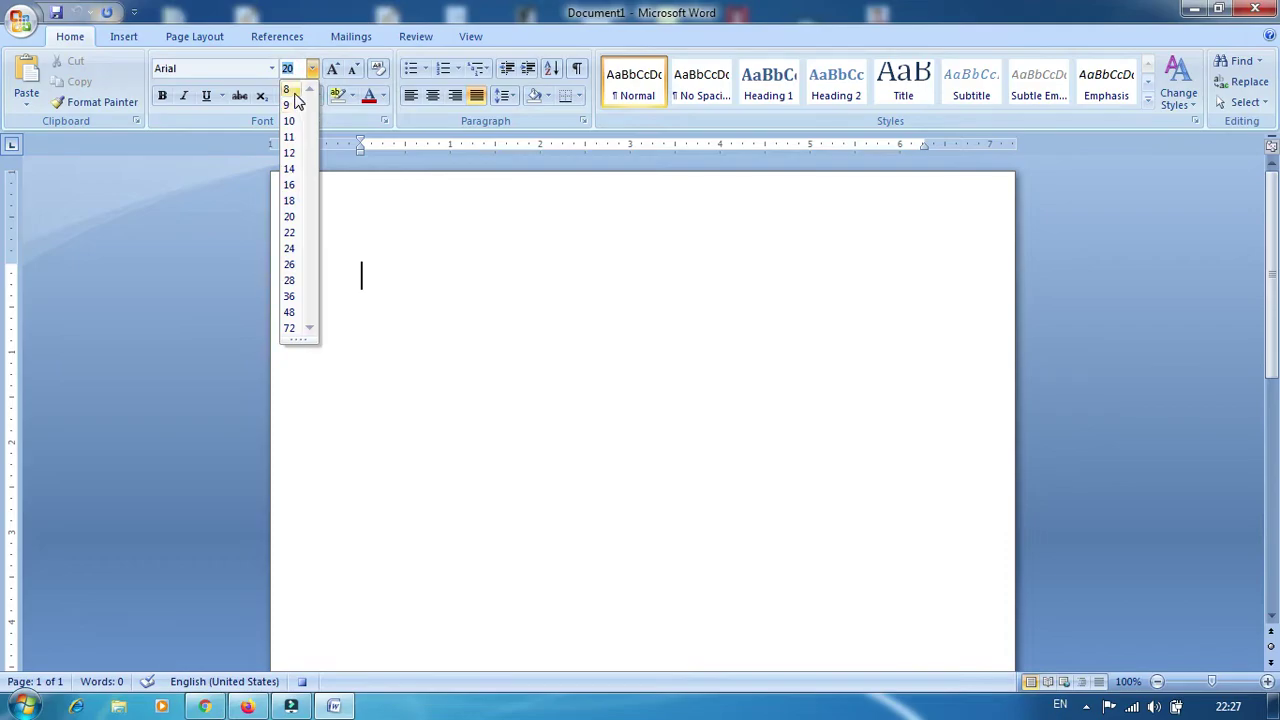
left_click(289, 90)
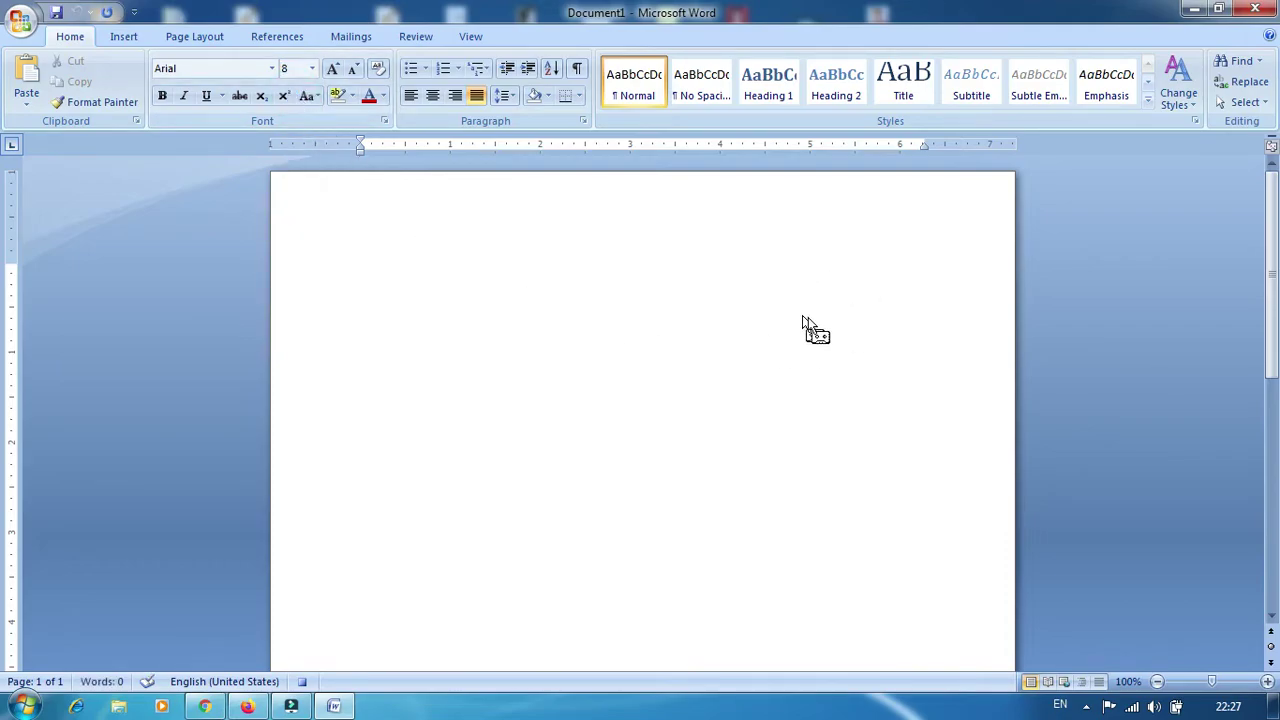
left_click(468, 37)
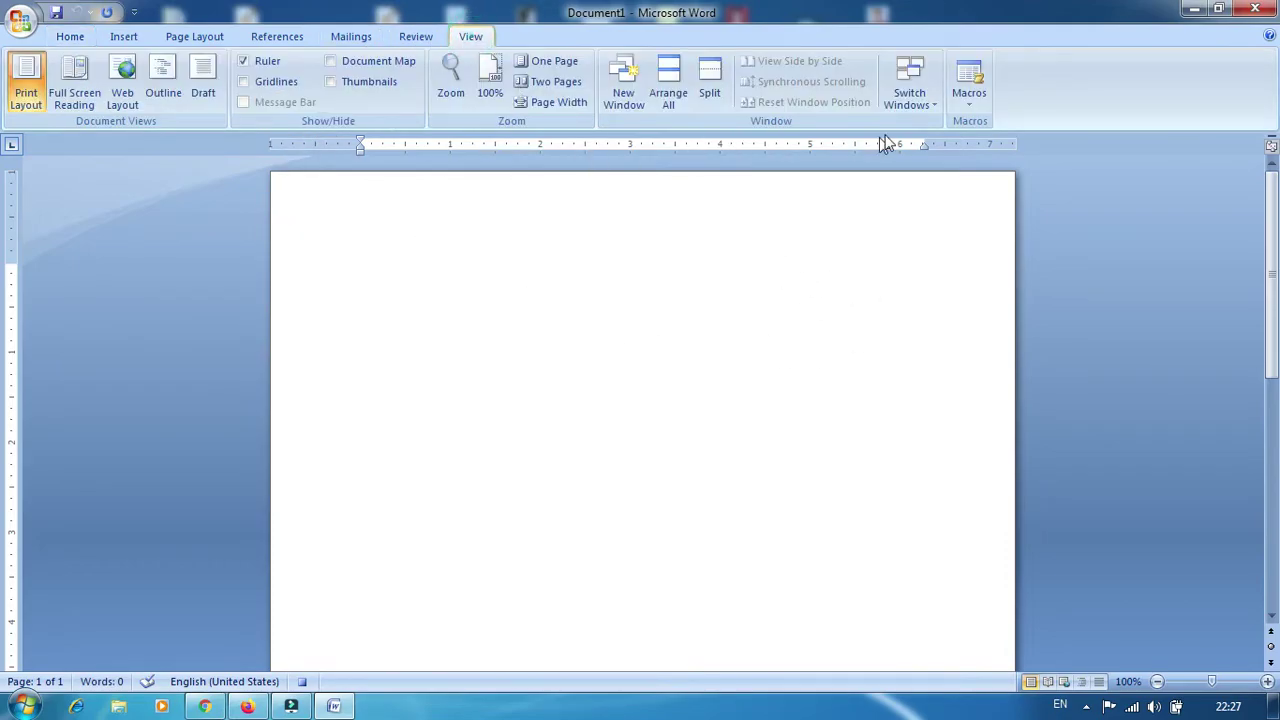
left_click(969, 108)
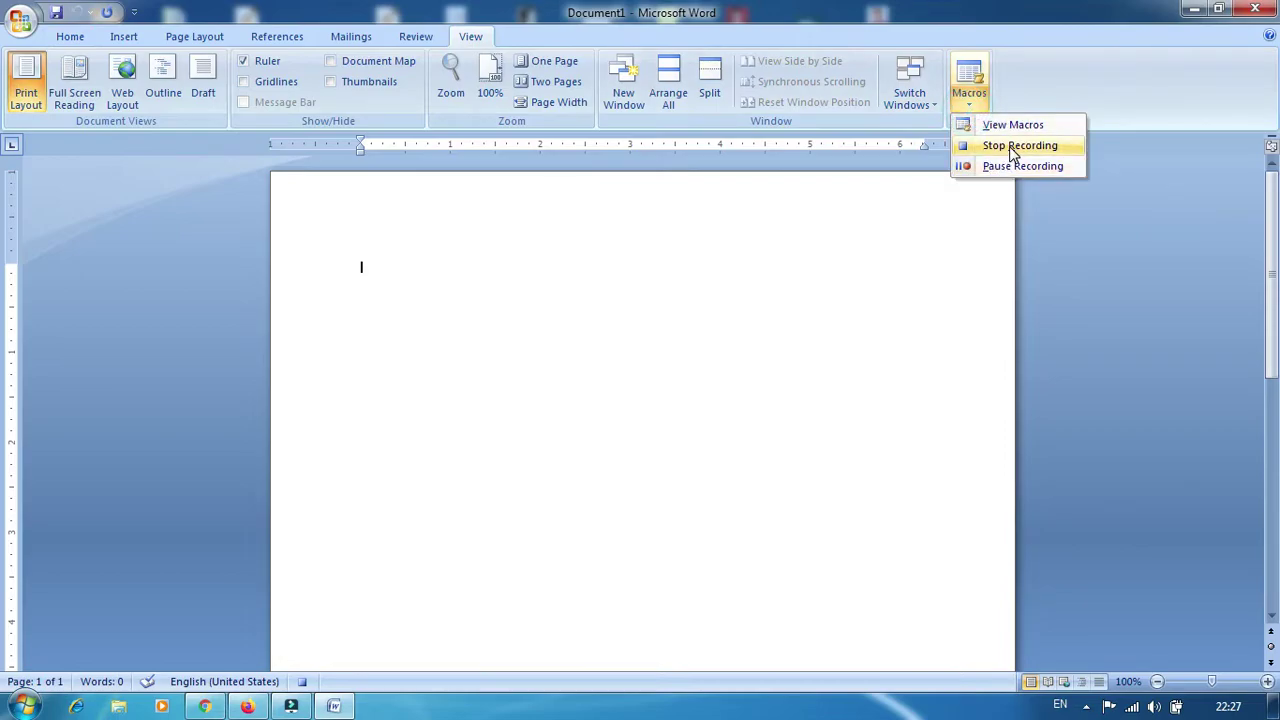
Stop recording Macro2, type 'raj kumar', then type 'Raj kumar' on a new line below
left_click(1013, 146)
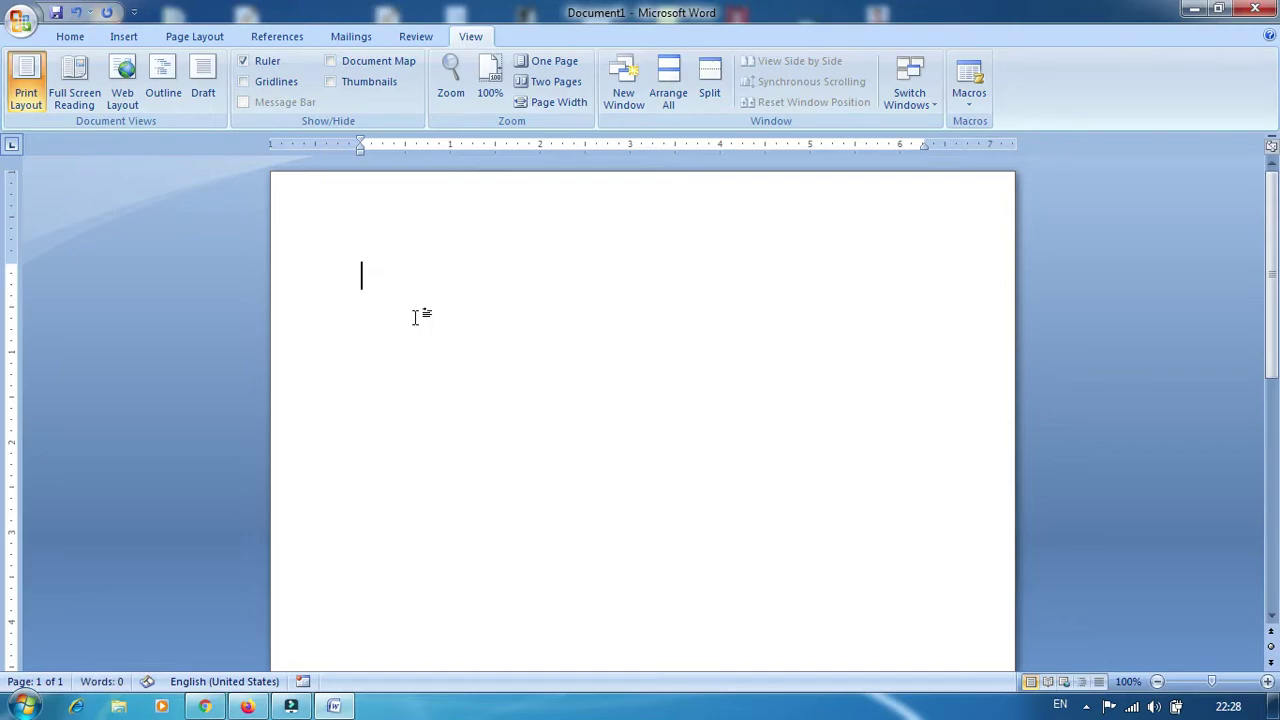
type("raj kumar")
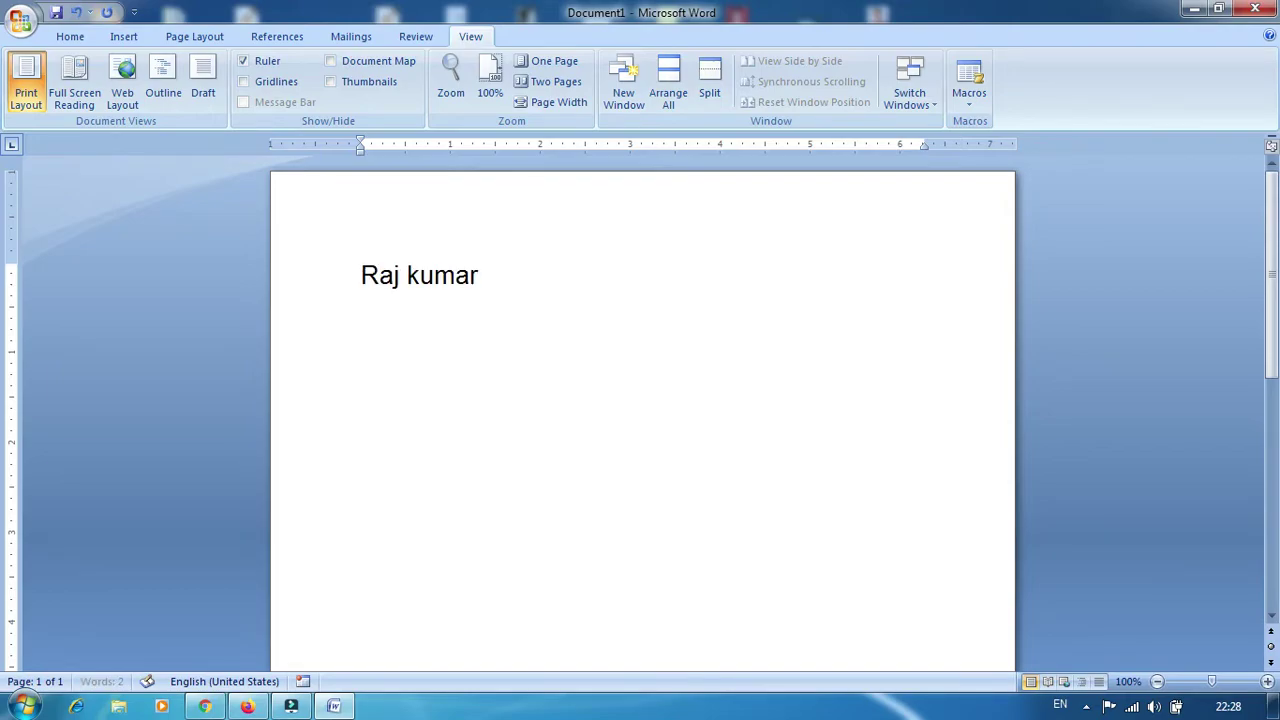
key("Return")
type("Raj kumar")
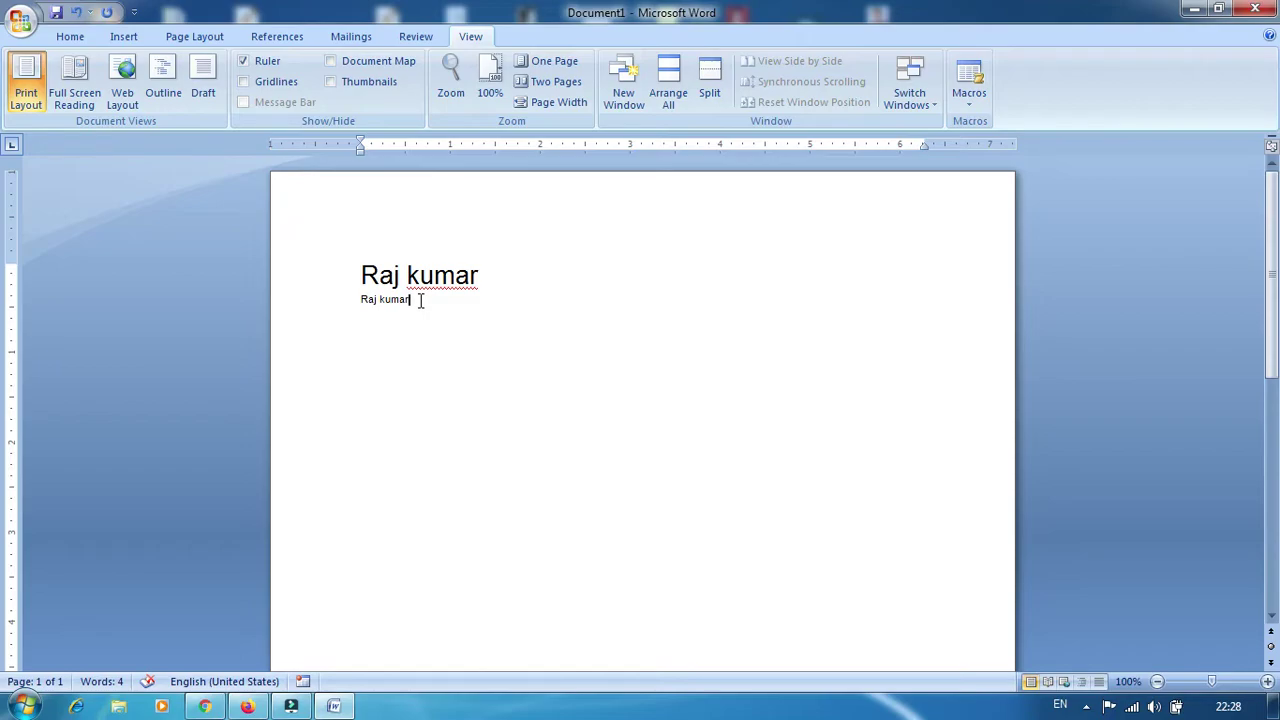
Check the font sizes of the two lines: 20 for the heading, 8 for the small line
triple_click(419, 298)
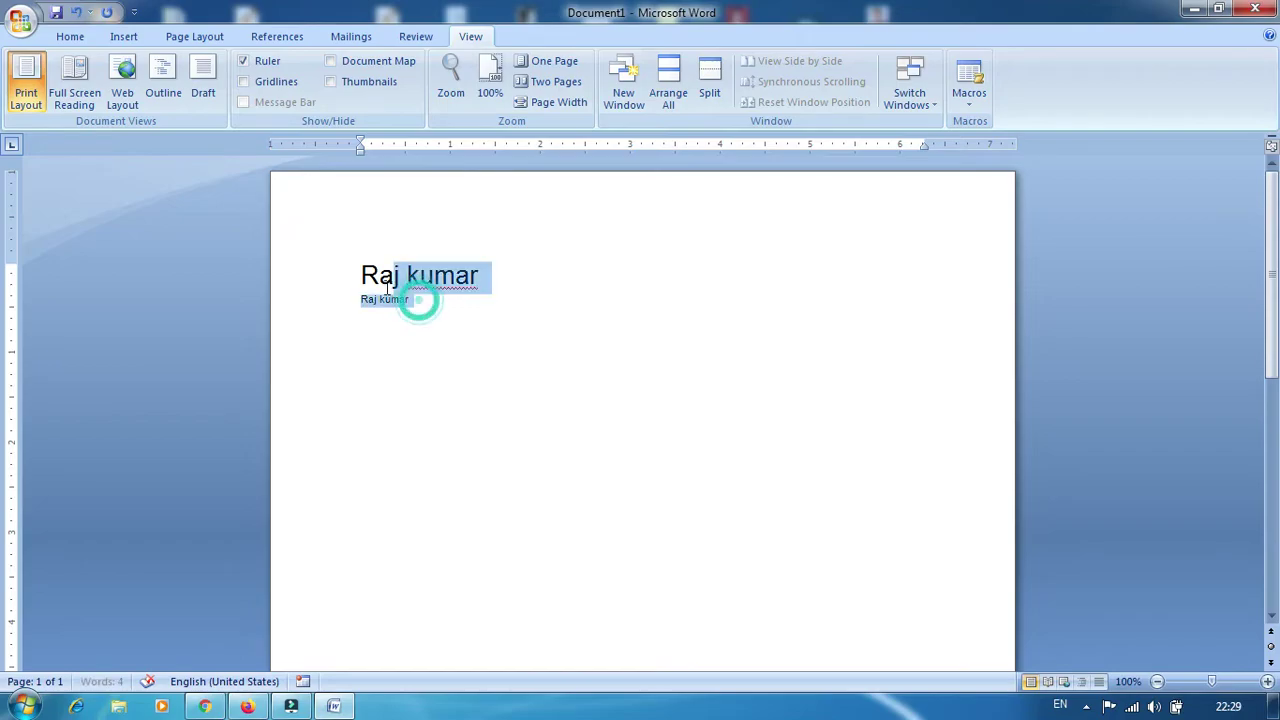
left_click(457, 343)
left_click_drag(487, 278, 360, 277)
left_click(70, 36)
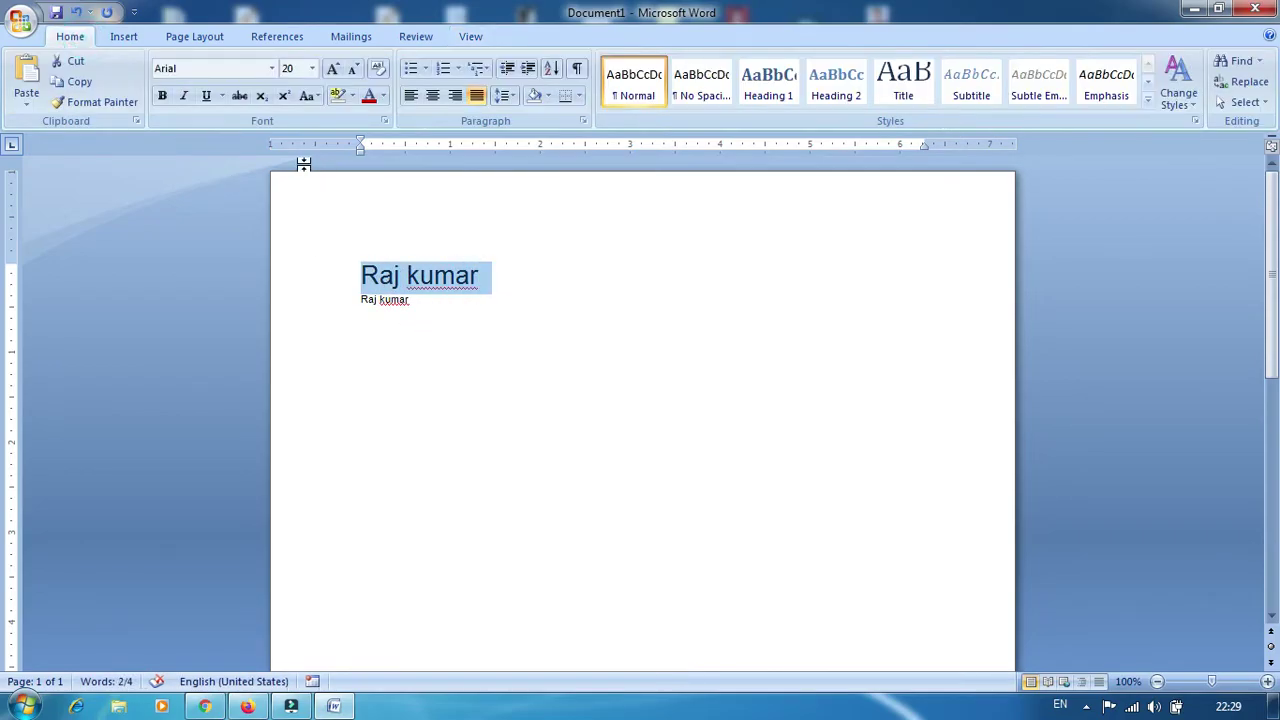
left_click(511, 317)
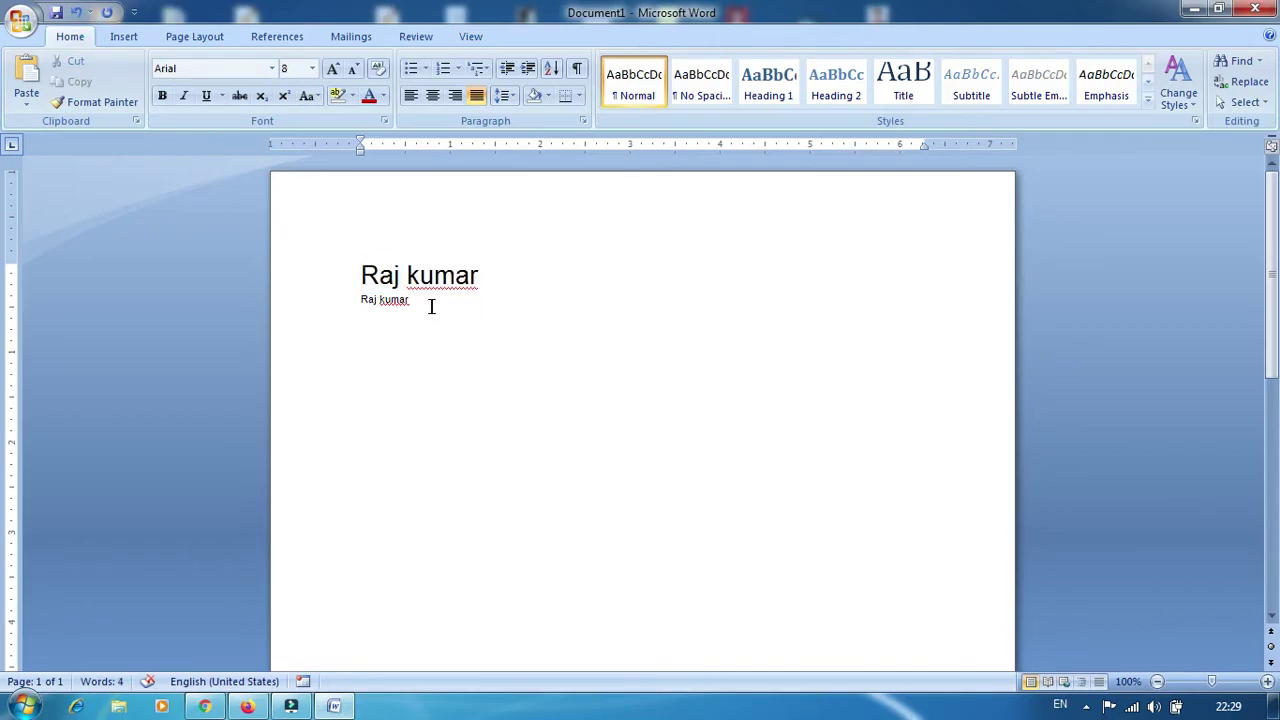
left_click(482, 276)
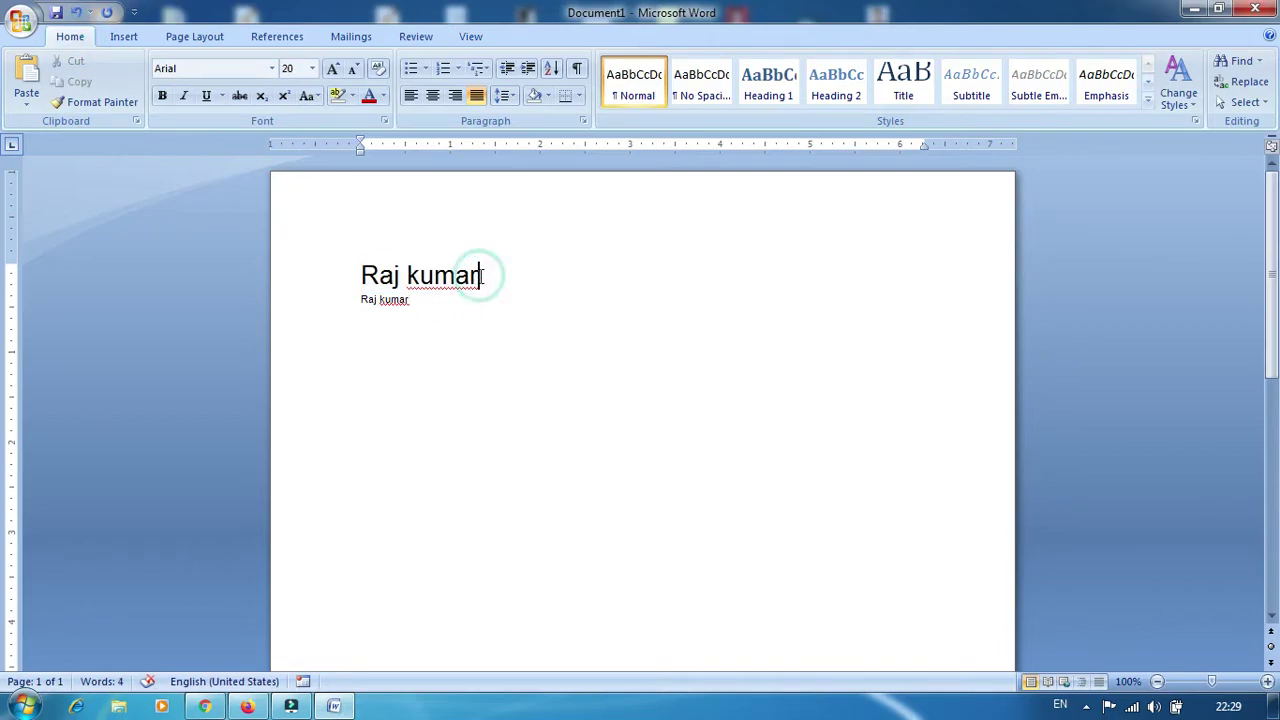
left_click(413, 301)
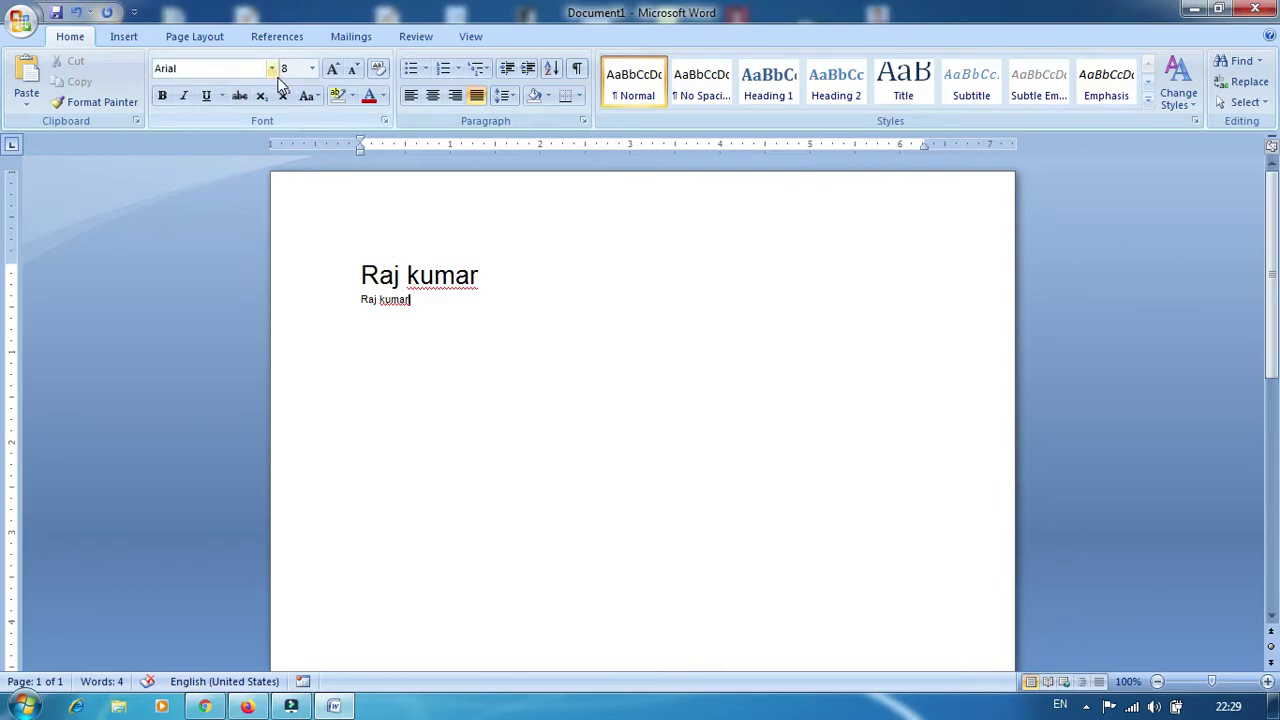
left_click(271, 68)
left_click(437, 314)
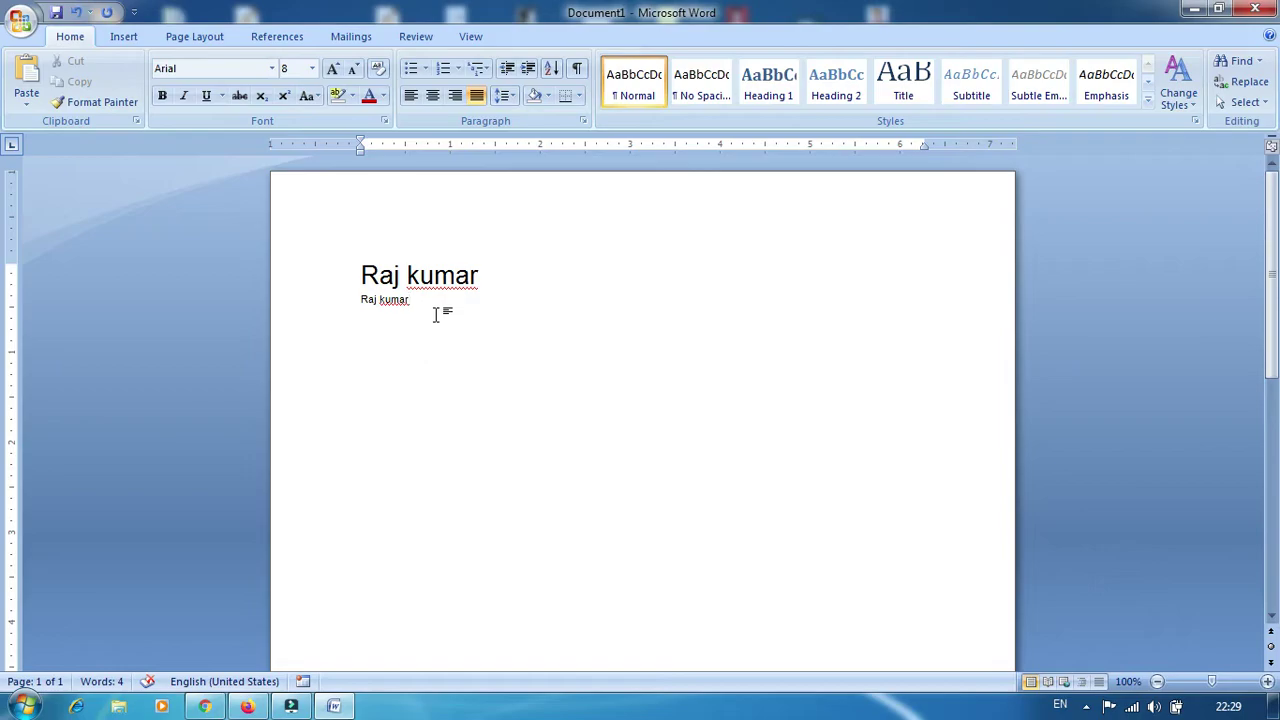
Select all the text and delete both Raj kumar lines
left_click_drag(426, 300, 354, 269)
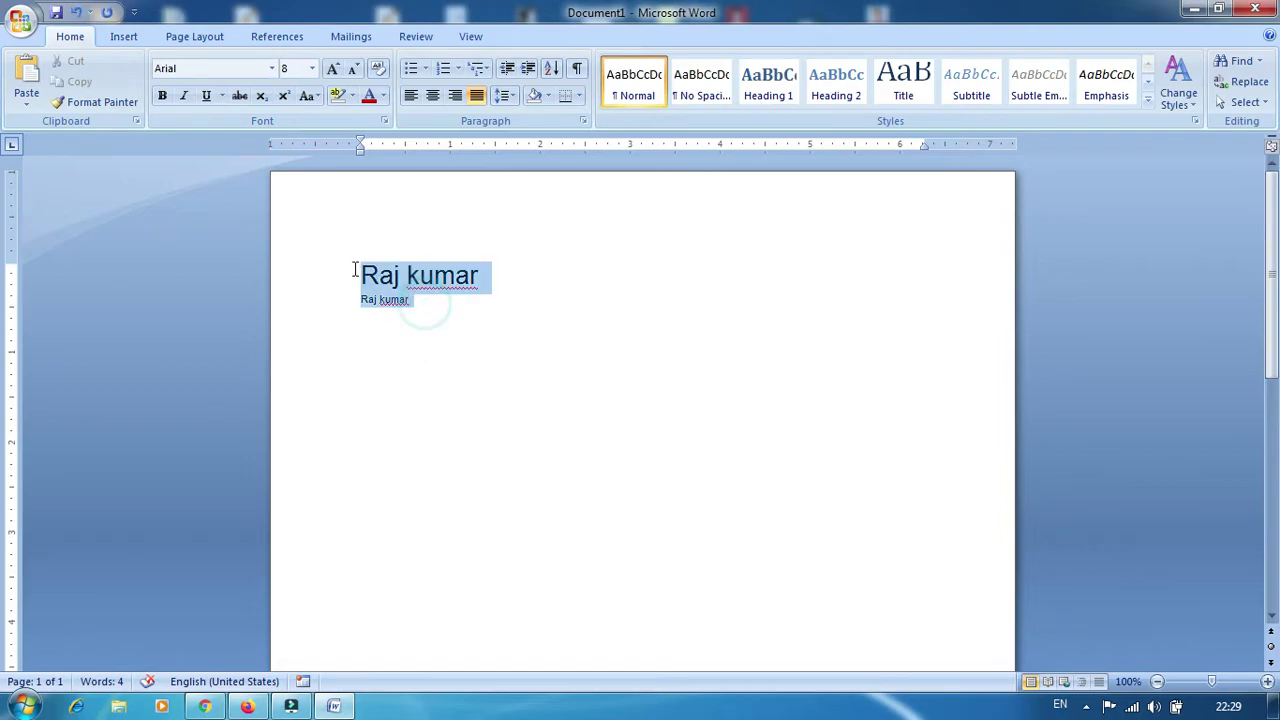
left_click(471, 37)
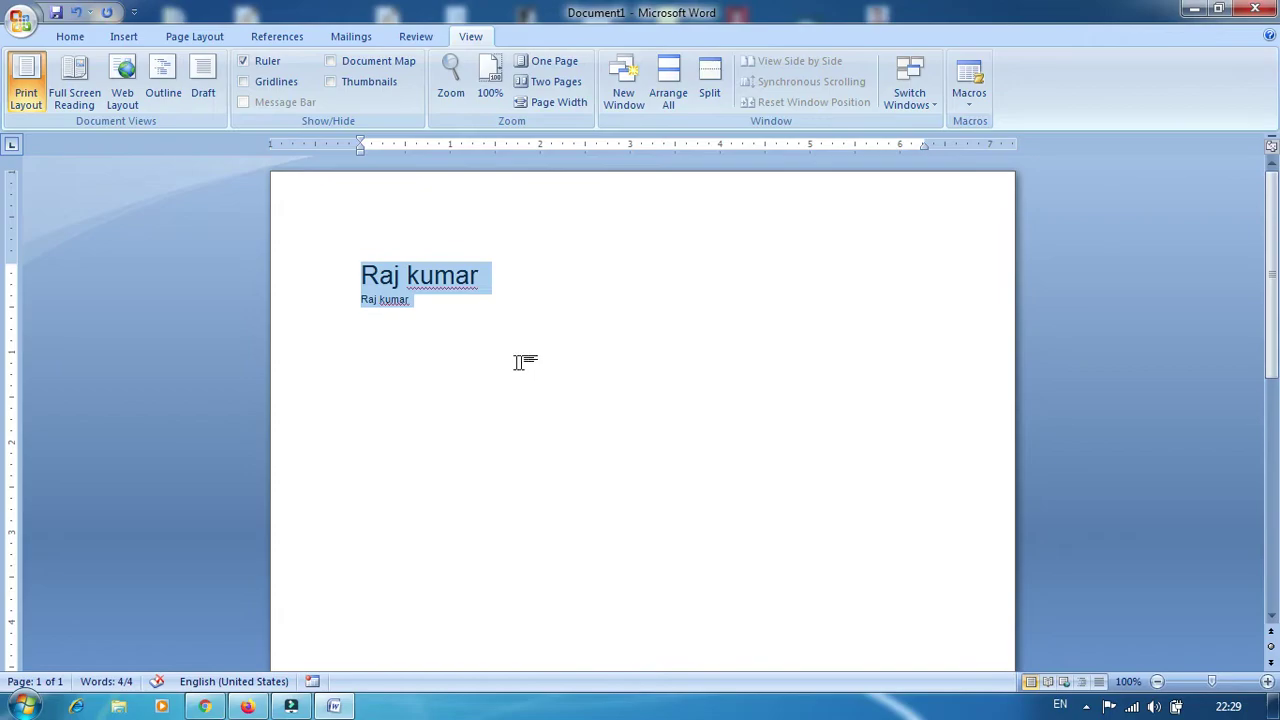
left_click(473, 322)
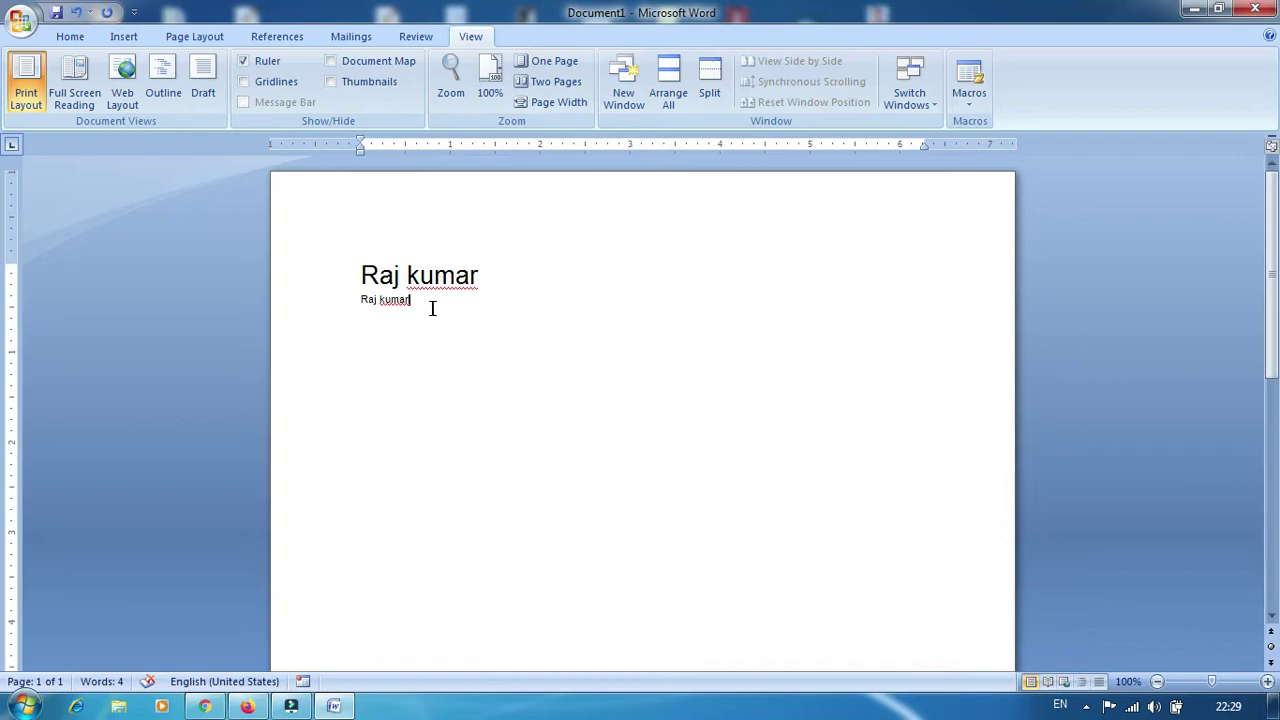
key("ctrl+a")
key("Delete")
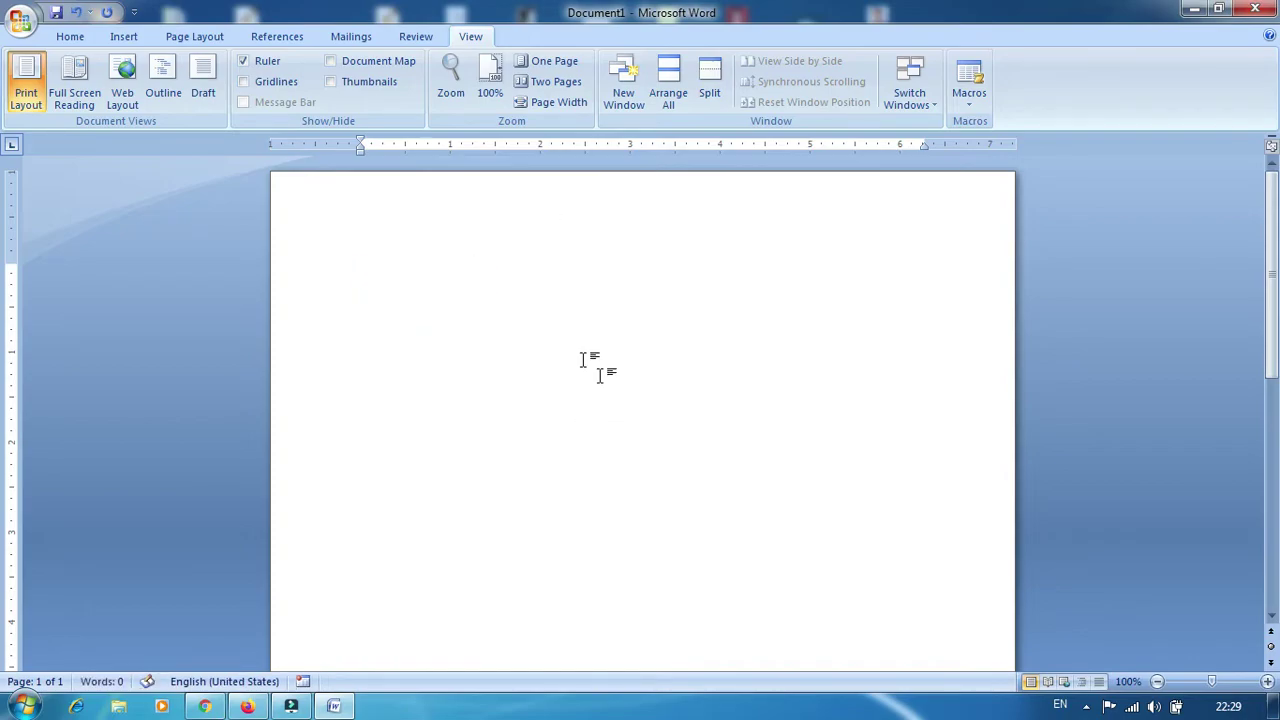
Return to the Home tab and preview the Multilevel List gallery without applying a style
left_click(124, 37)
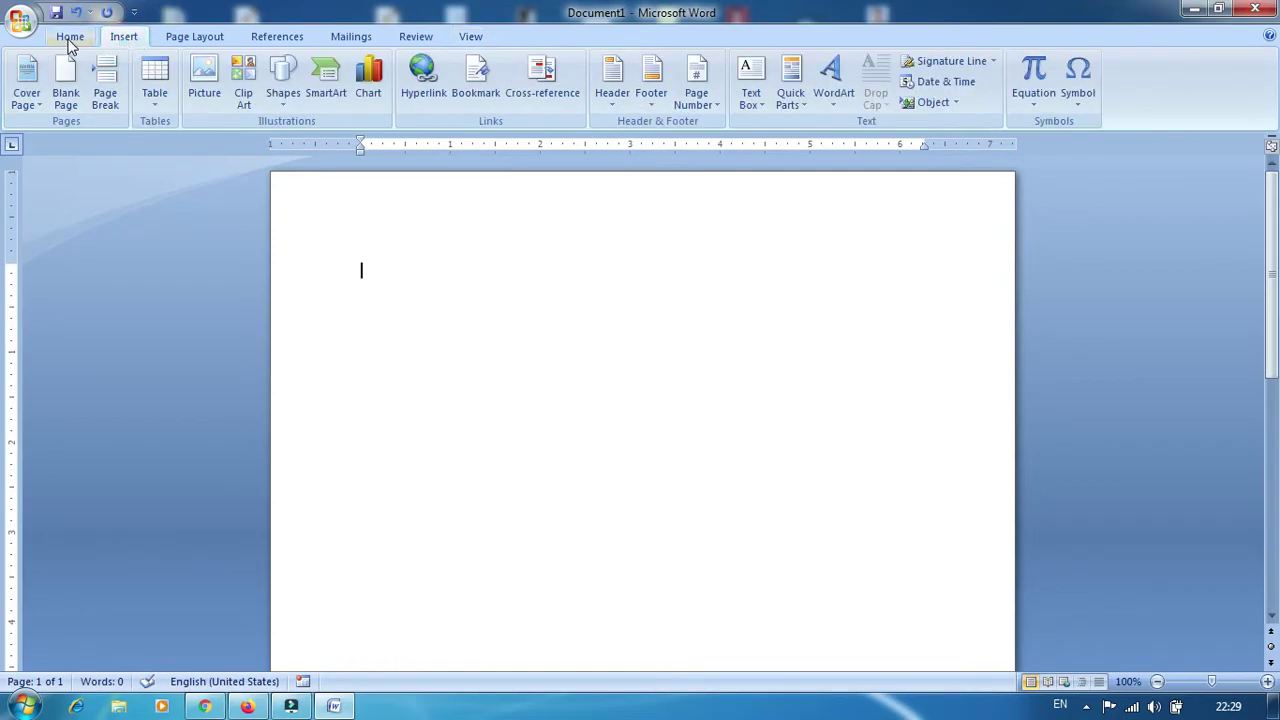
left_click(66, 38)
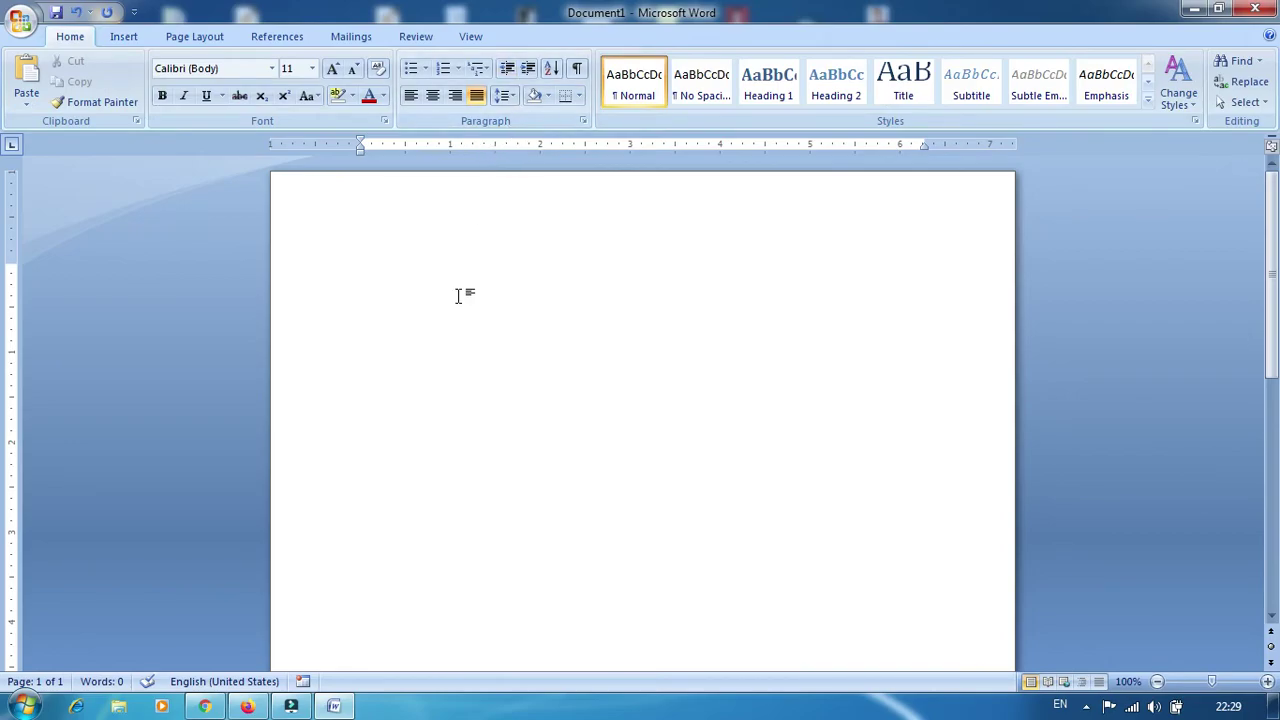
left_click(478, 68)
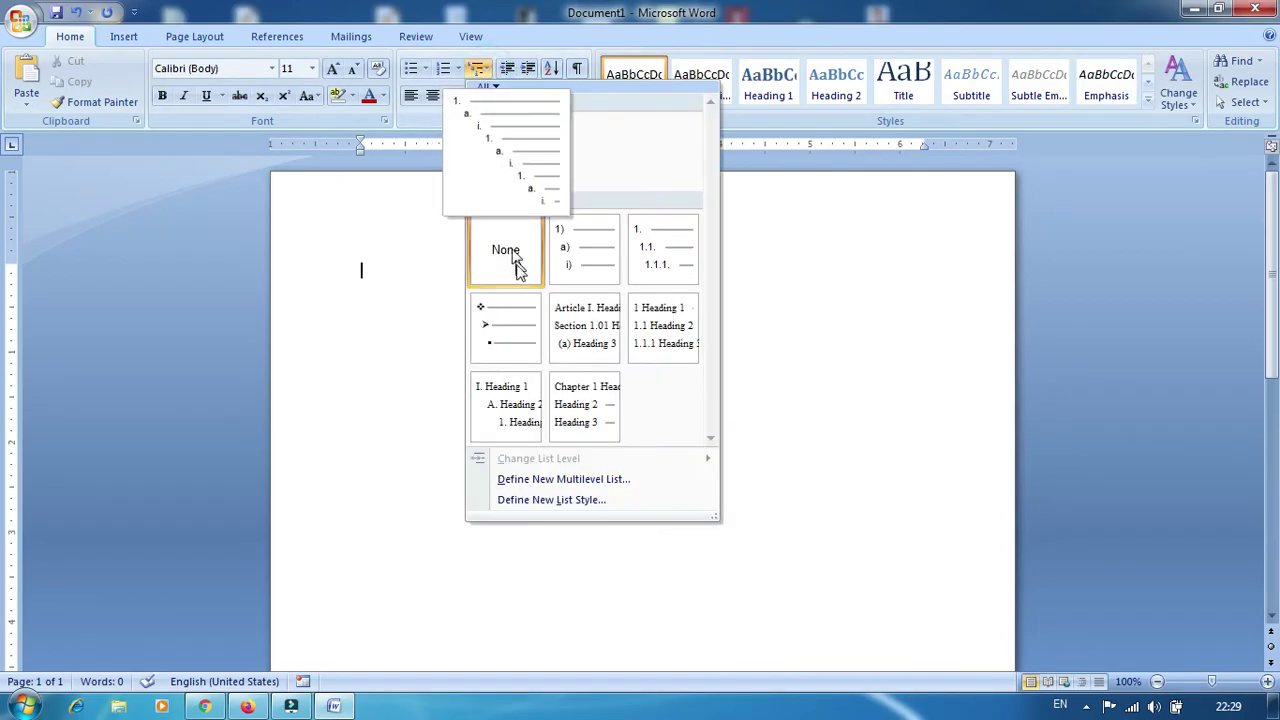
left_click(378, 283)
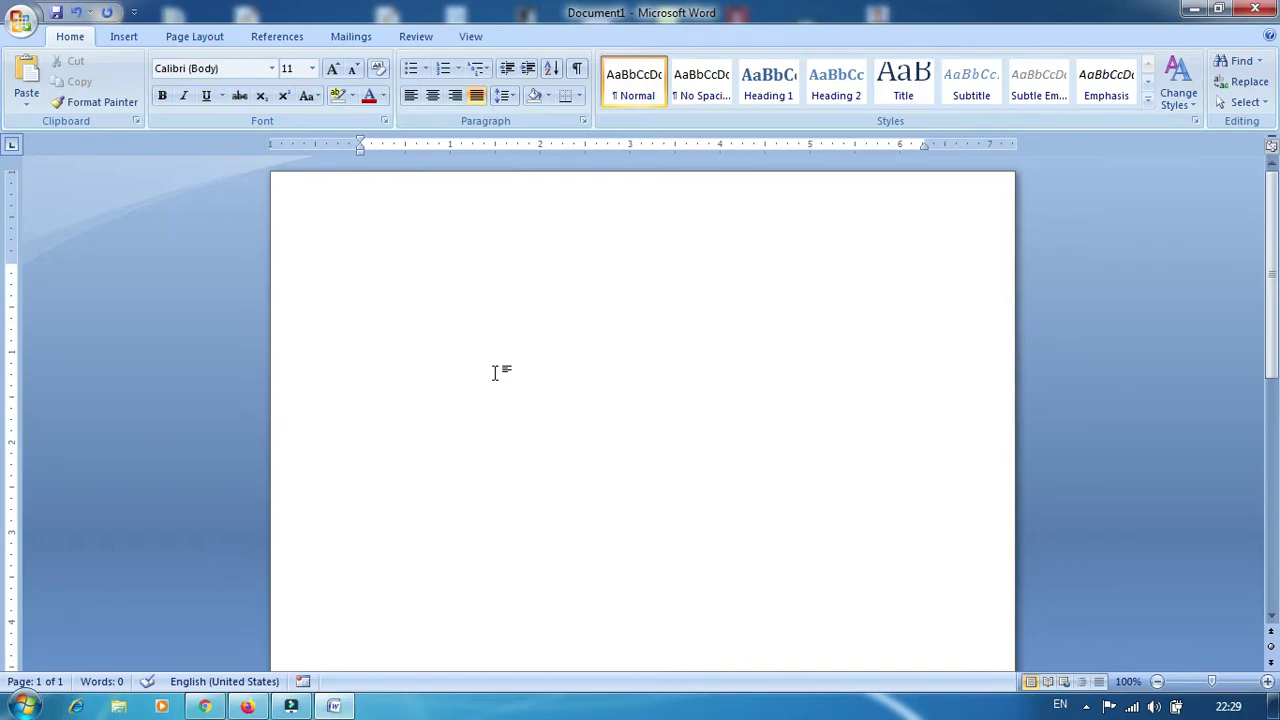
Type the names Ram, Amit, Deep, Hari, Jai, Naveen and Manoj on separate lines
type("ram")
key("Return")
type("amit")
key("Return")
type("deep")
key("Return")
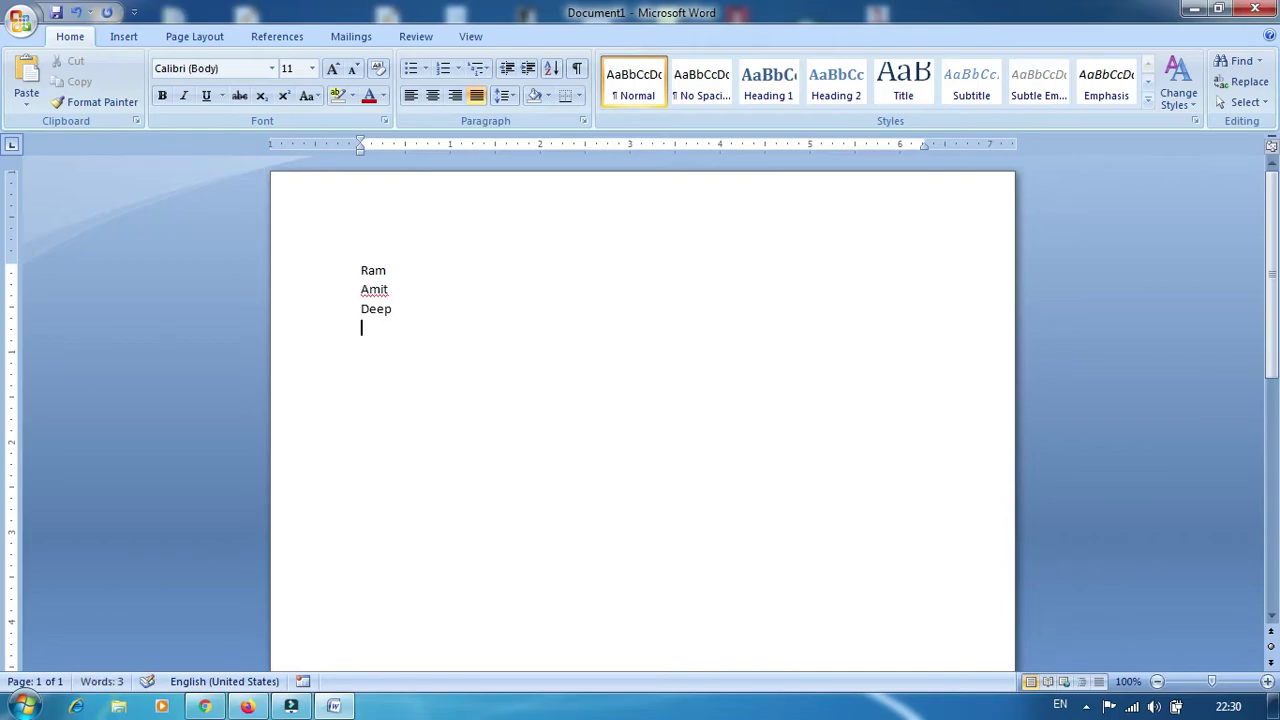
type("hari")
key("Return")
type("jai")
key("Return")
type("naveen")
key("Return")
type("manoj")
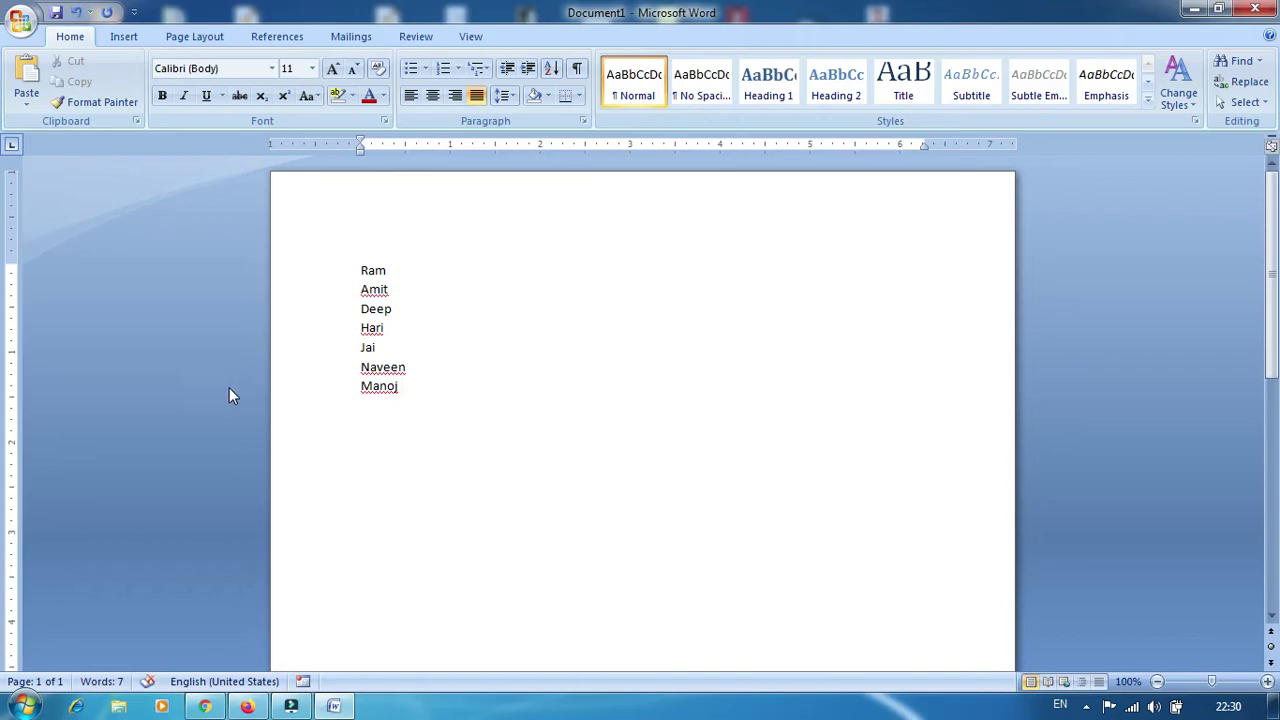
Indent Amit, Deep, Hari and Jai under Ram, Manoj under Naveen, and add bablo below Manoj
left_click(358, 270)
key("Tab")
left_click(357, 309)
key("Tab")
left_click(359, 328)
key("Tab")
left_click(360, 348)
key("Tab")
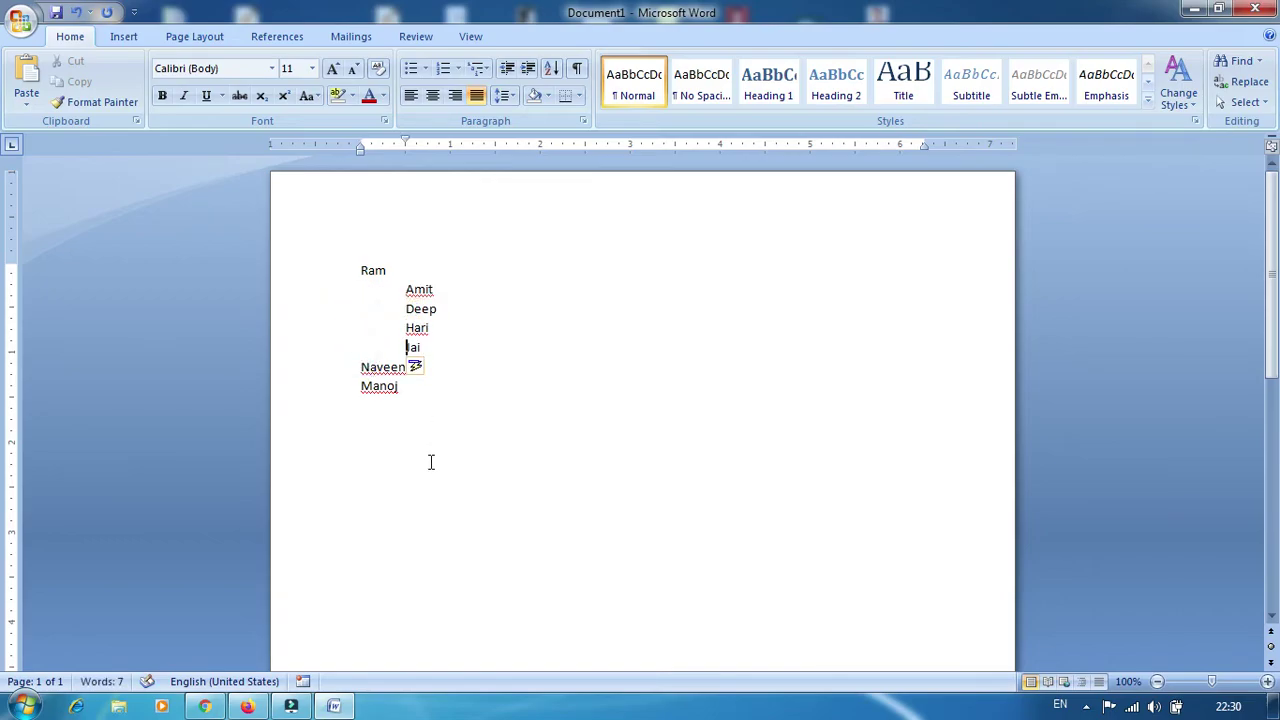
left_click(359, 386)
key("Tab")
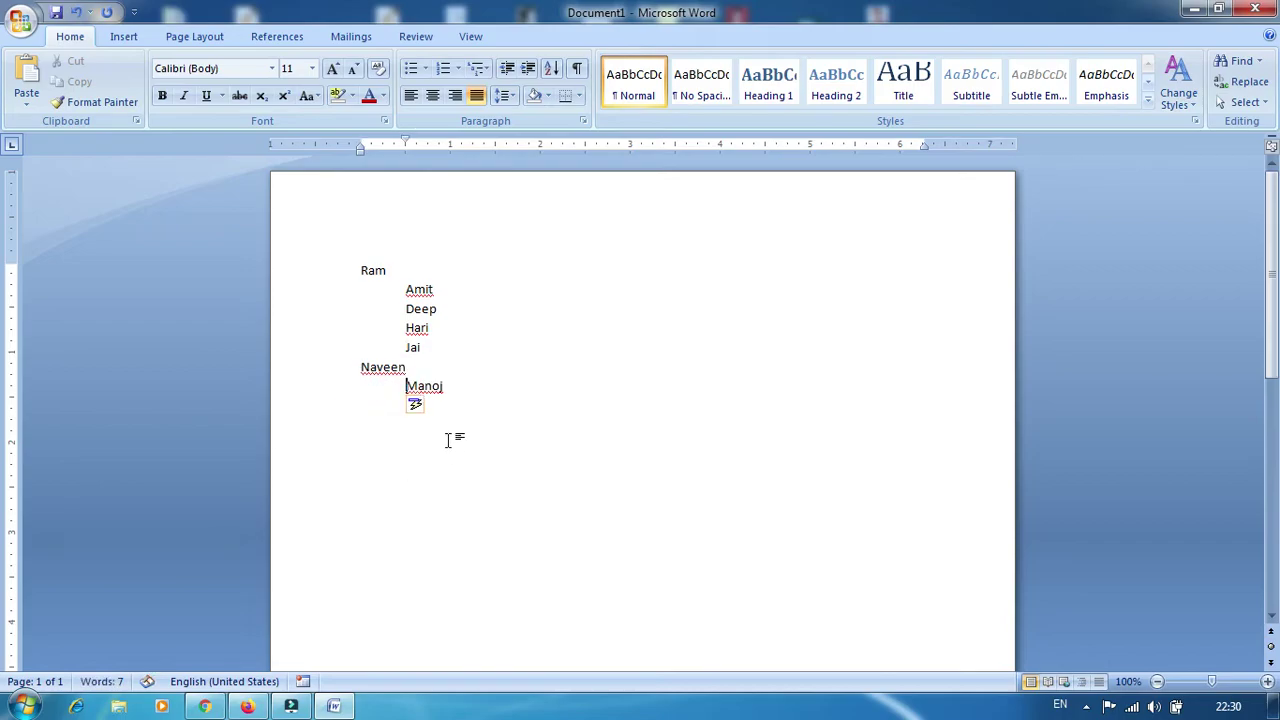
left_click(453, 391)
key("Return")
type("bablo")
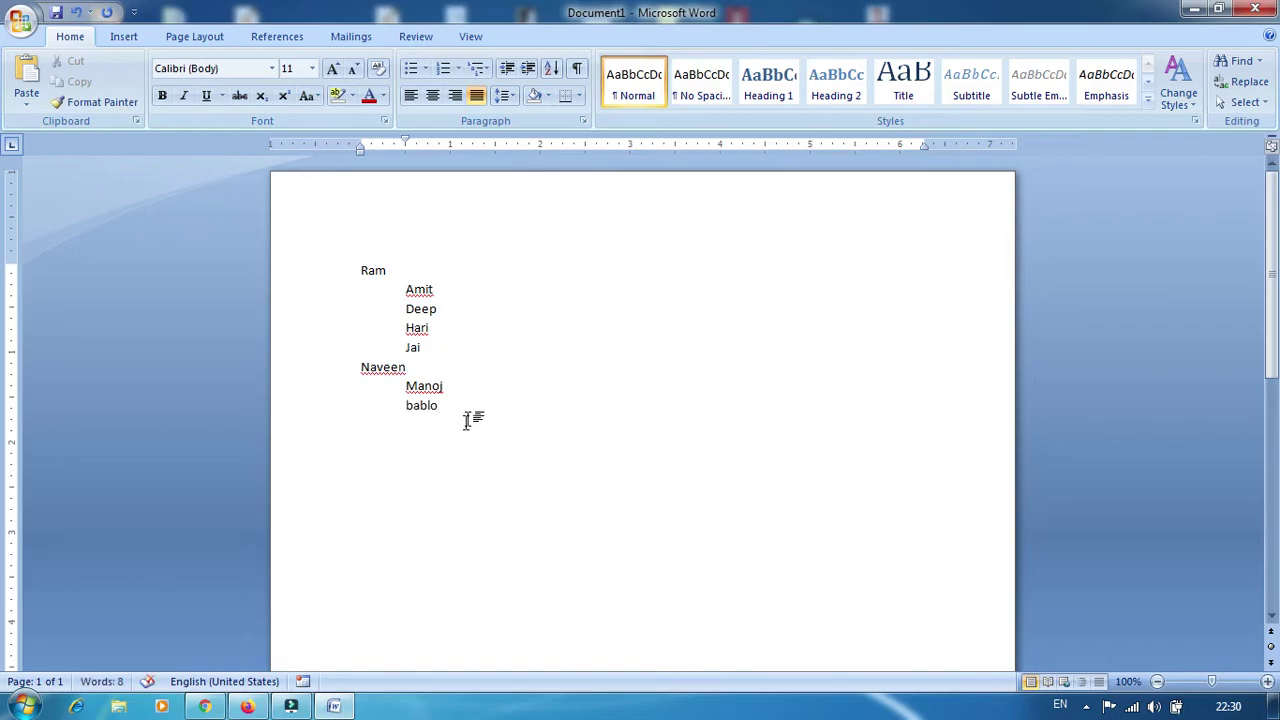
Select all eight names and apply the 1. a. i. multilevel list style
left_click_drag(445, 406, 365, 276)
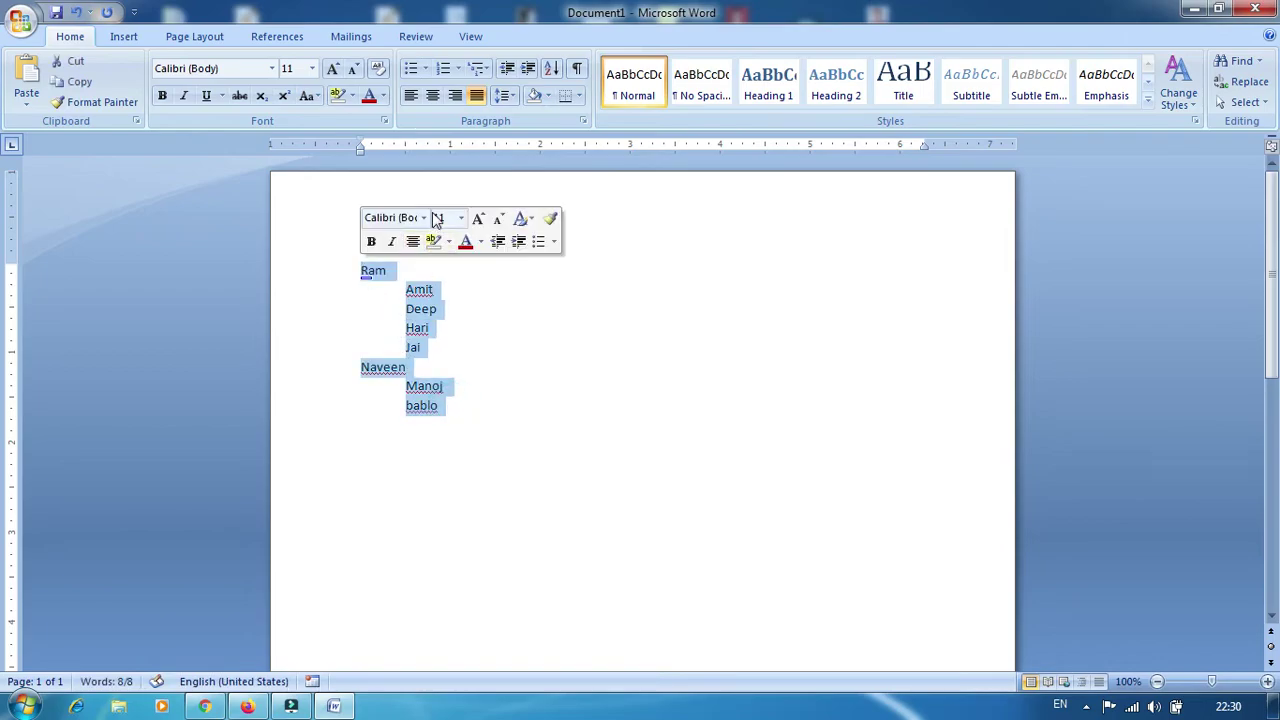
left_click(483, 68)
mouse_move(502, 138)
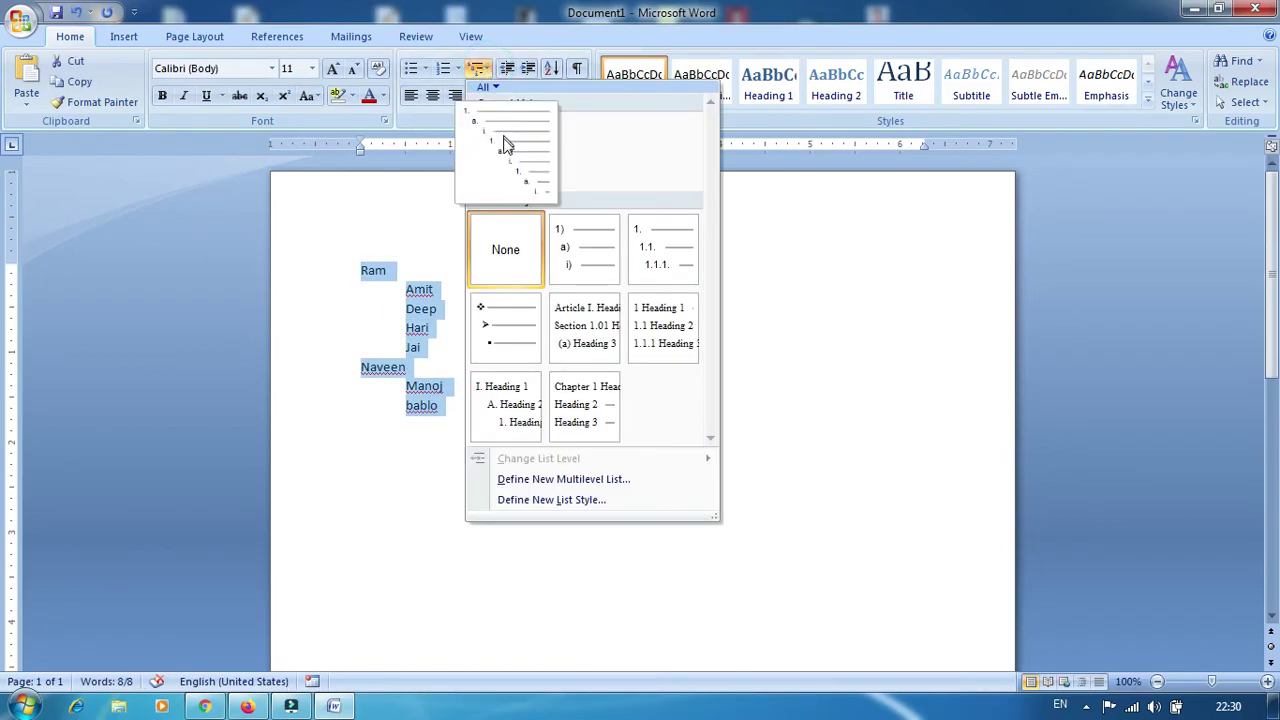
left_click(505, 146)
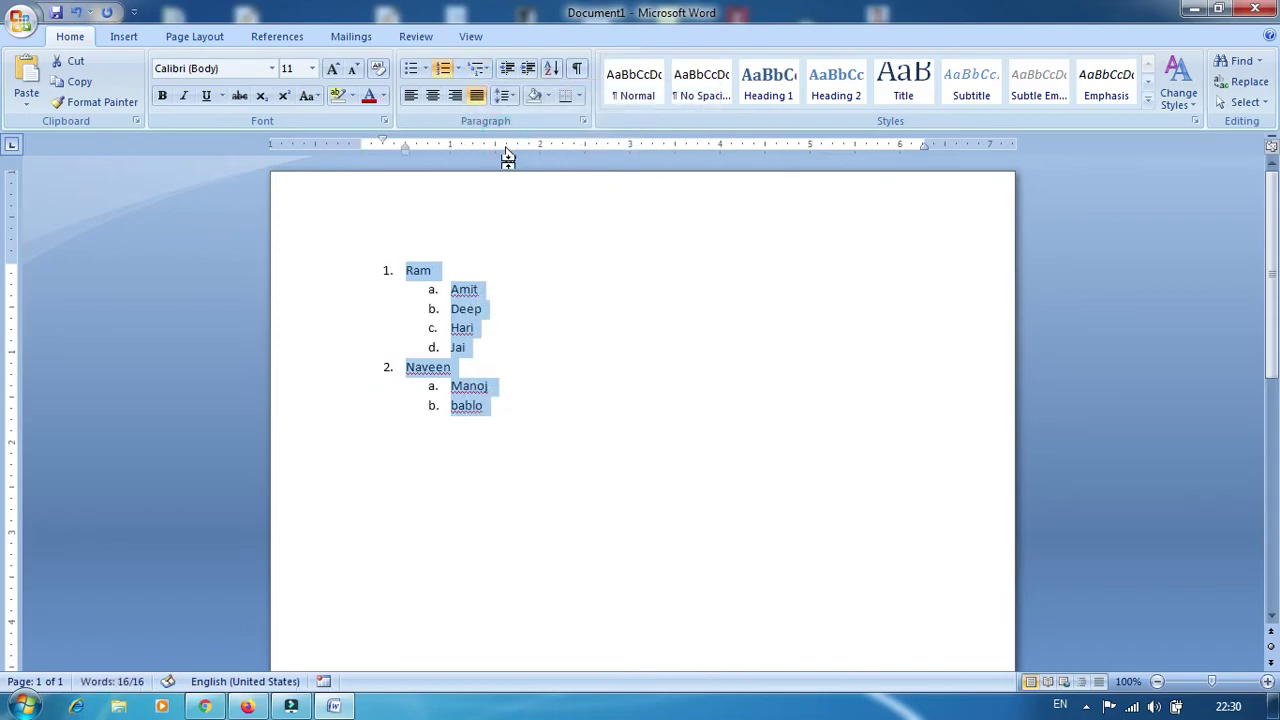
left_click(552, 435)
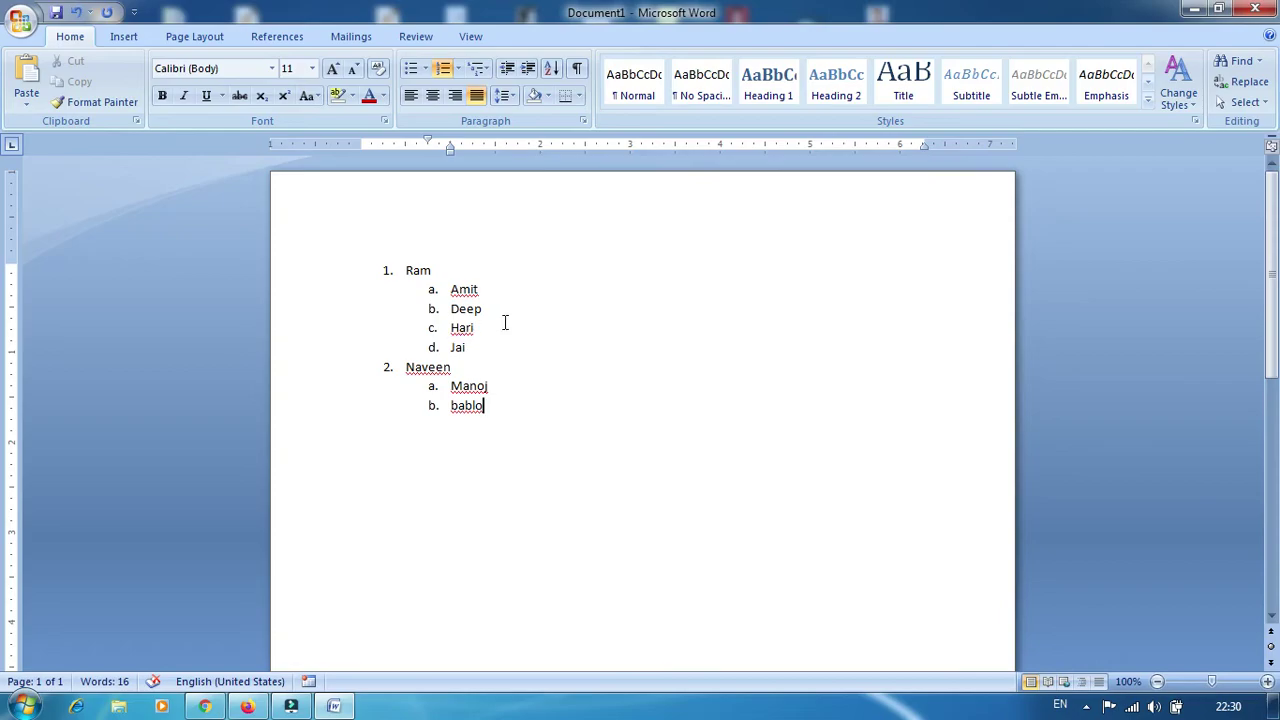
Step through the Insert, Page Layout, References, Mailings and Review tabs, ending on View
left_click(125, 38)
left_click(196, 36)
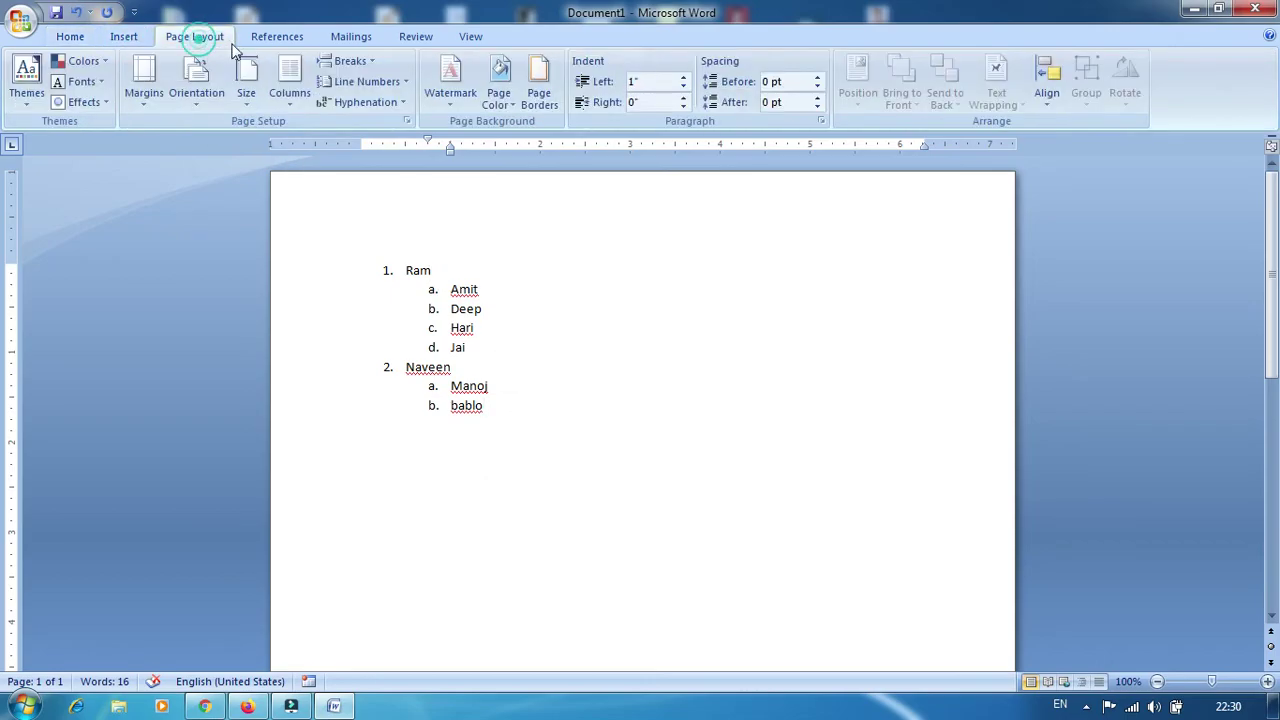
left_click(286, 38)
left_click(362, 38)
left_click(425, 40)
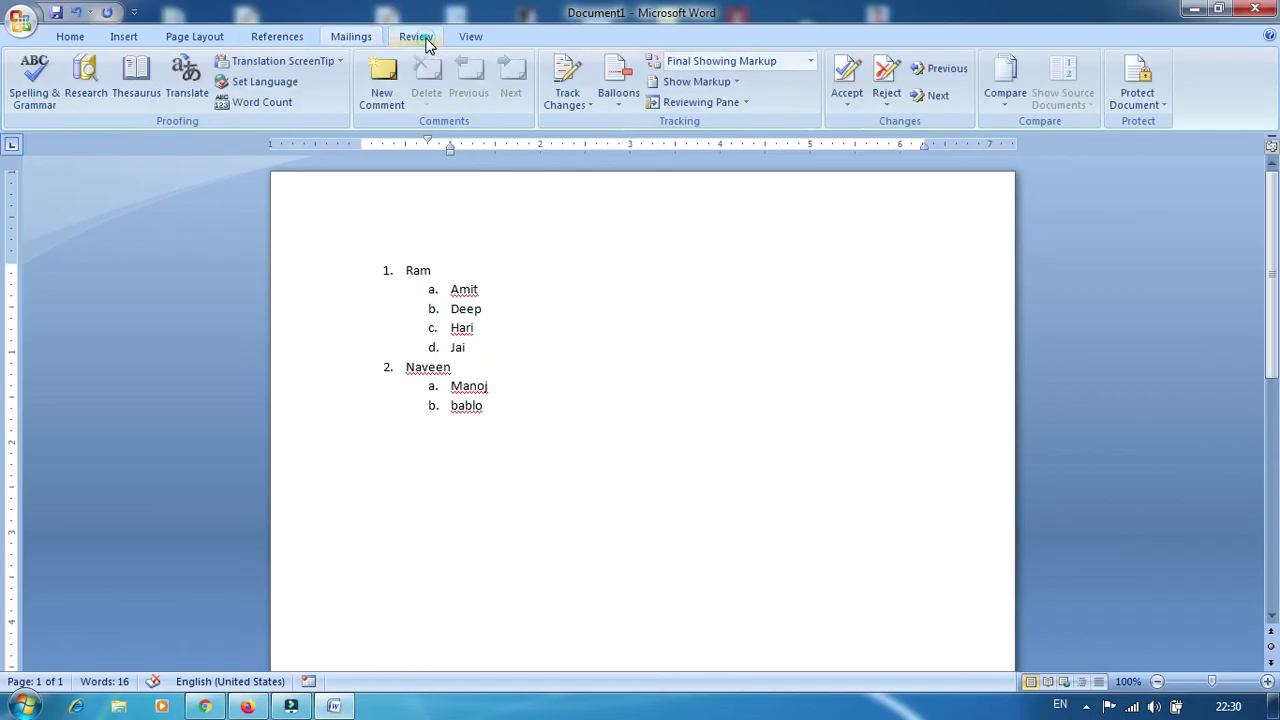
left_click(468, 37)
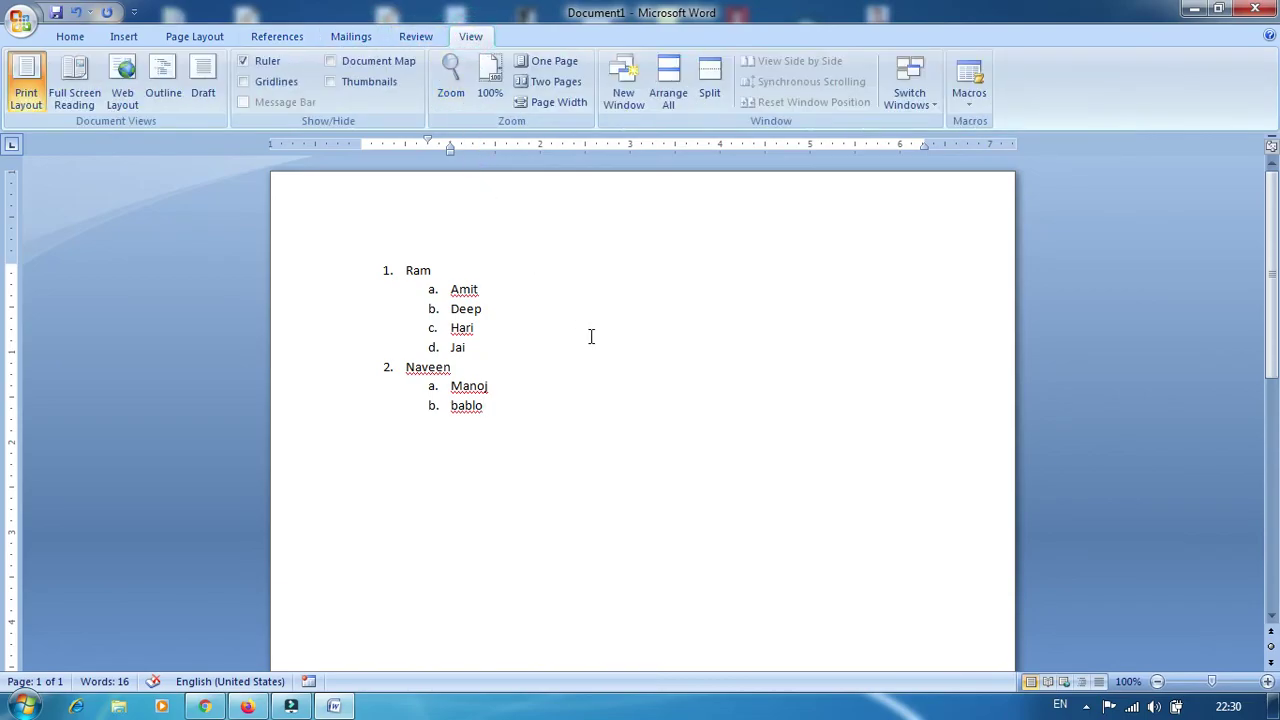